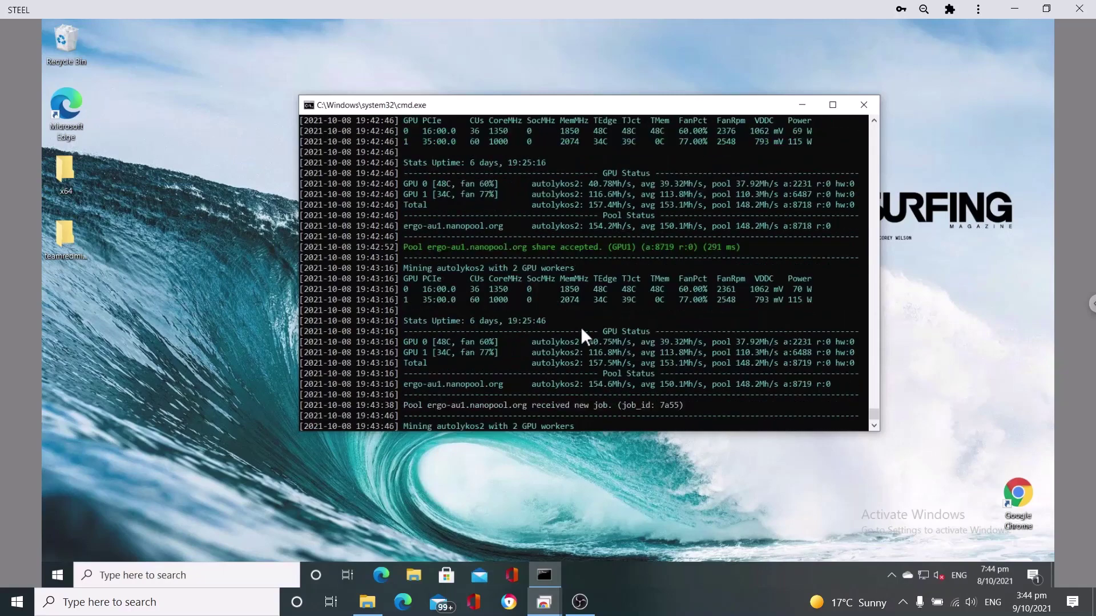
Step: Close the miner console and open the 4G (D:) drive from This PC in File Explorer
scroll(588, 320, "up", 10)
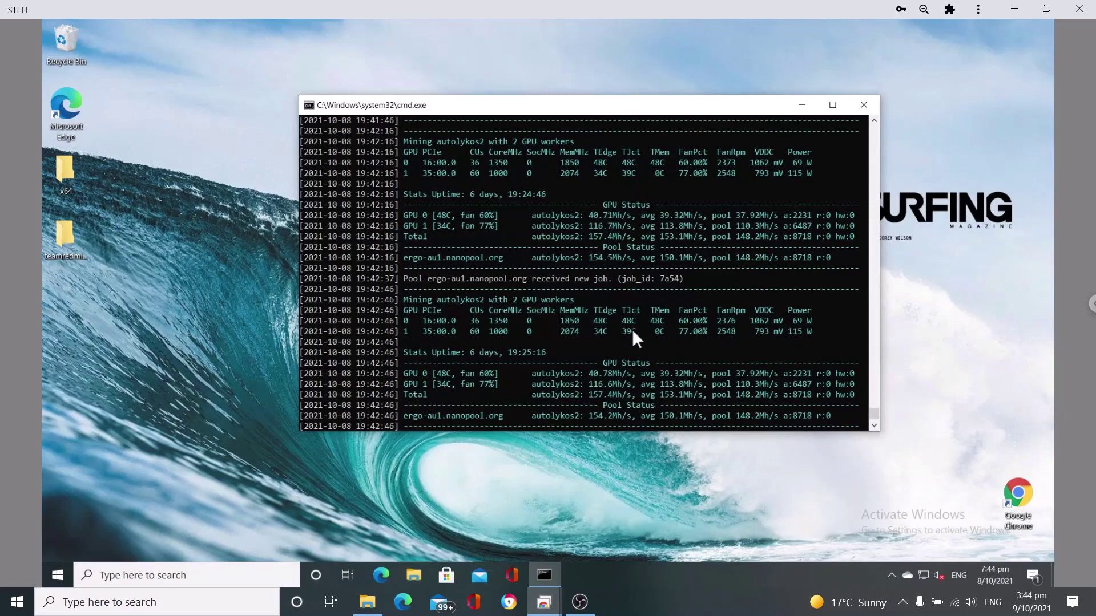
scroll(607, 368, "down", 15)
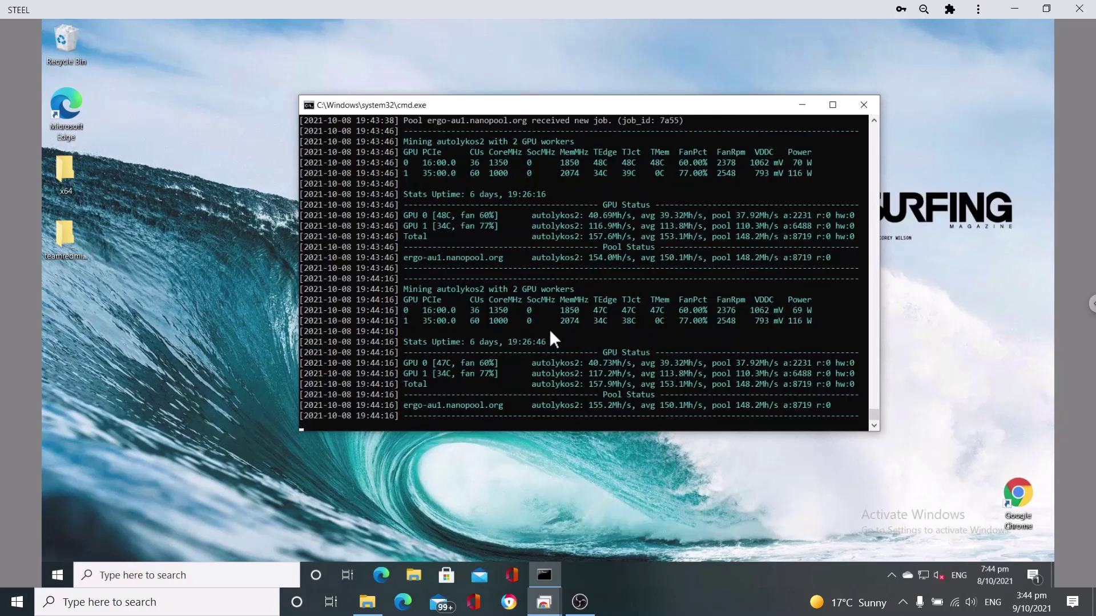
left_click(862, 115)
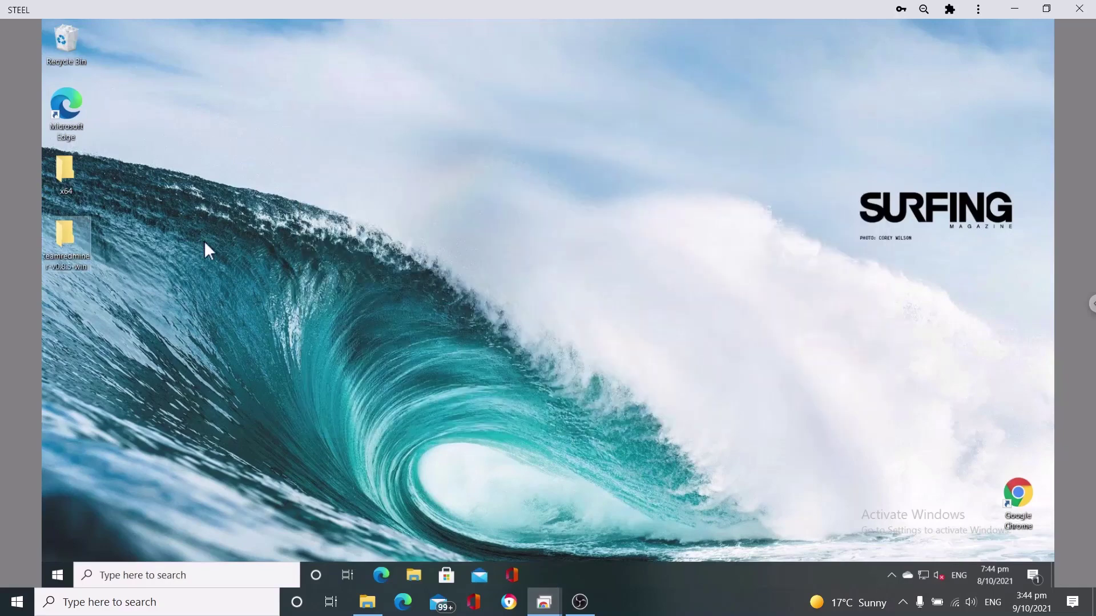
left_click(415, 576)
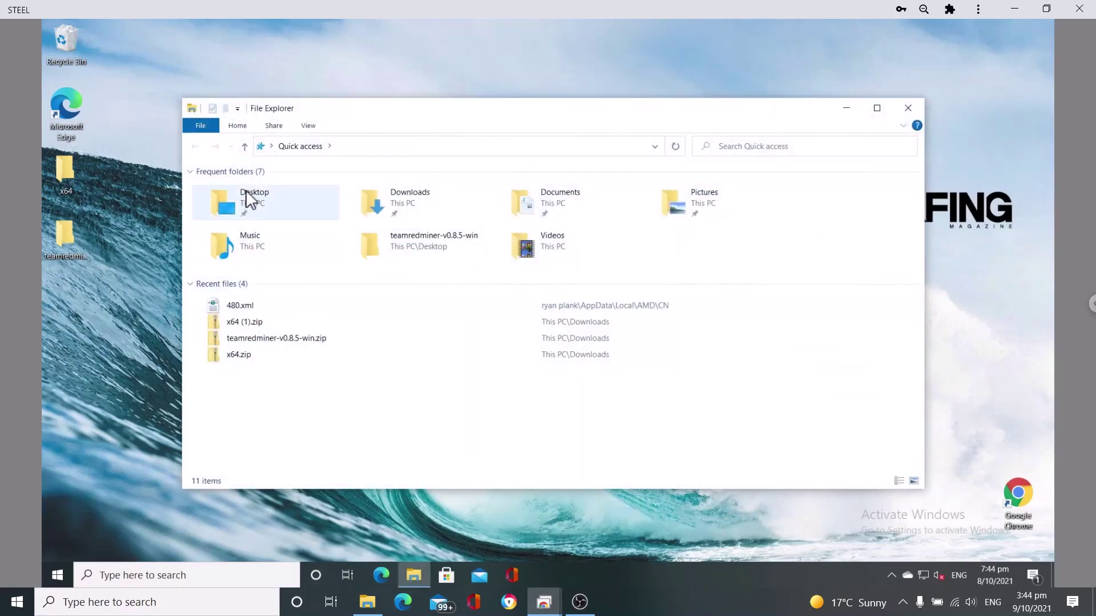
left_click(244, 148)
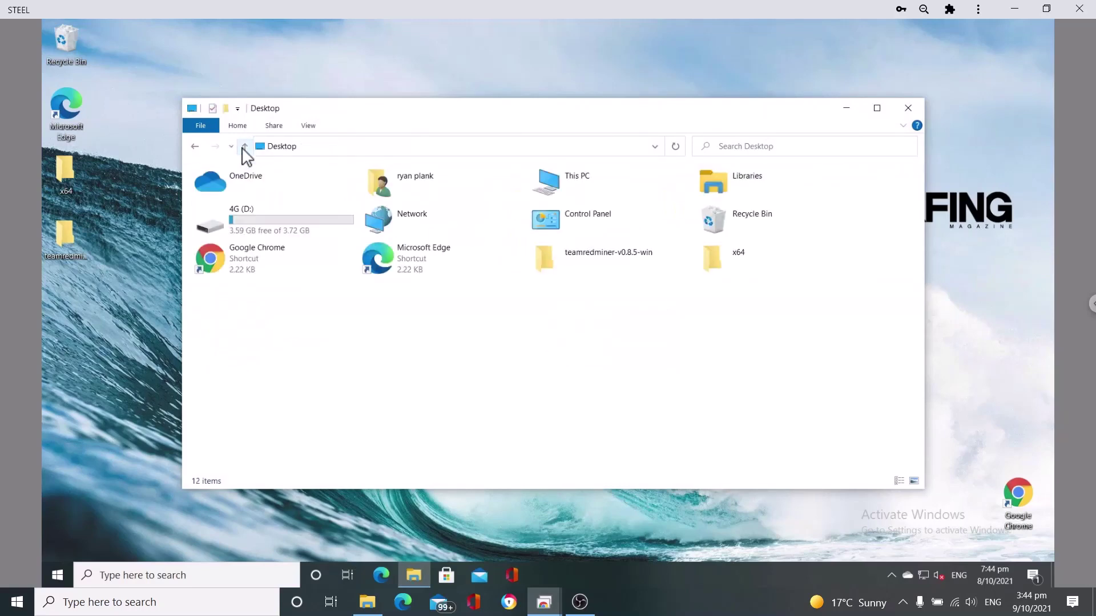
left_click(577, 182)
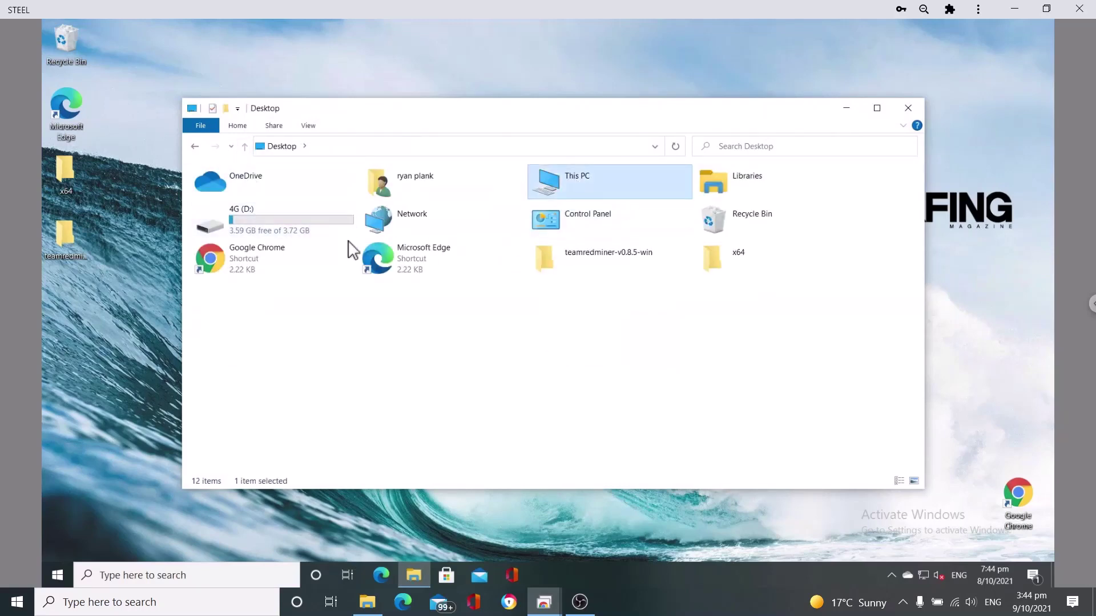
double_click(565, 190)
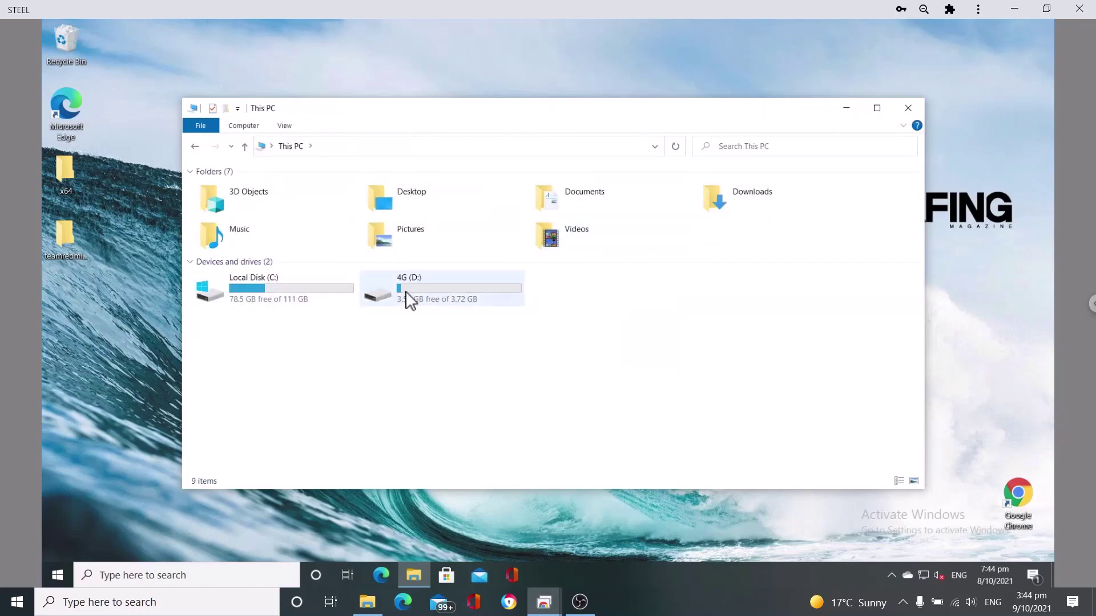
mouse_move(408, 298)
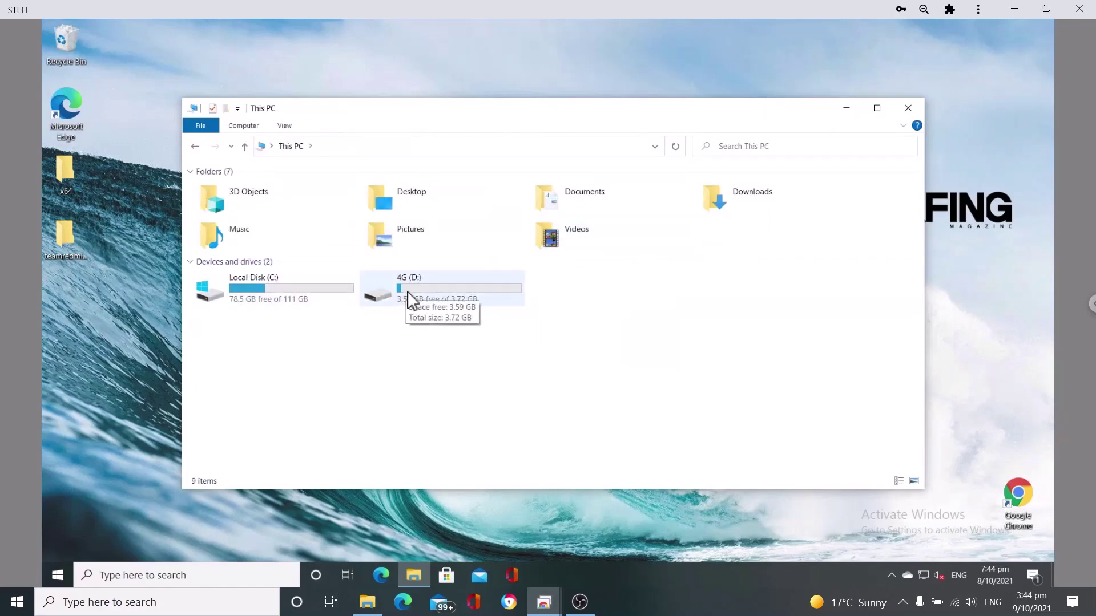
double_click(408, 298)
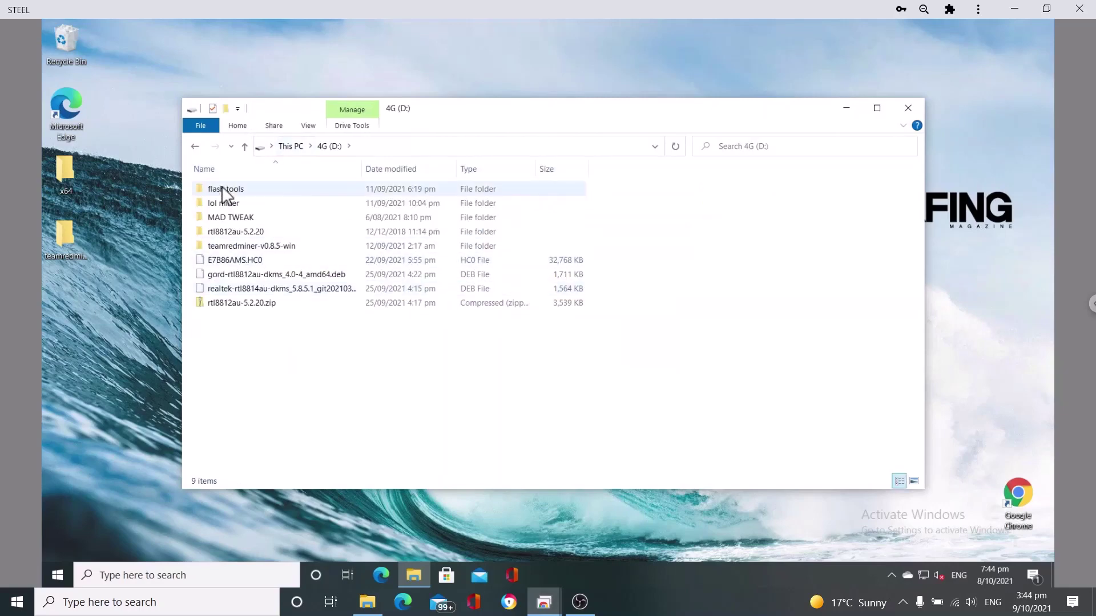
Step: Copy 'flash tools' to the Desktop, replacing existing files, and open the desktop copy
left_click_drag(228, 191, 104, 373)
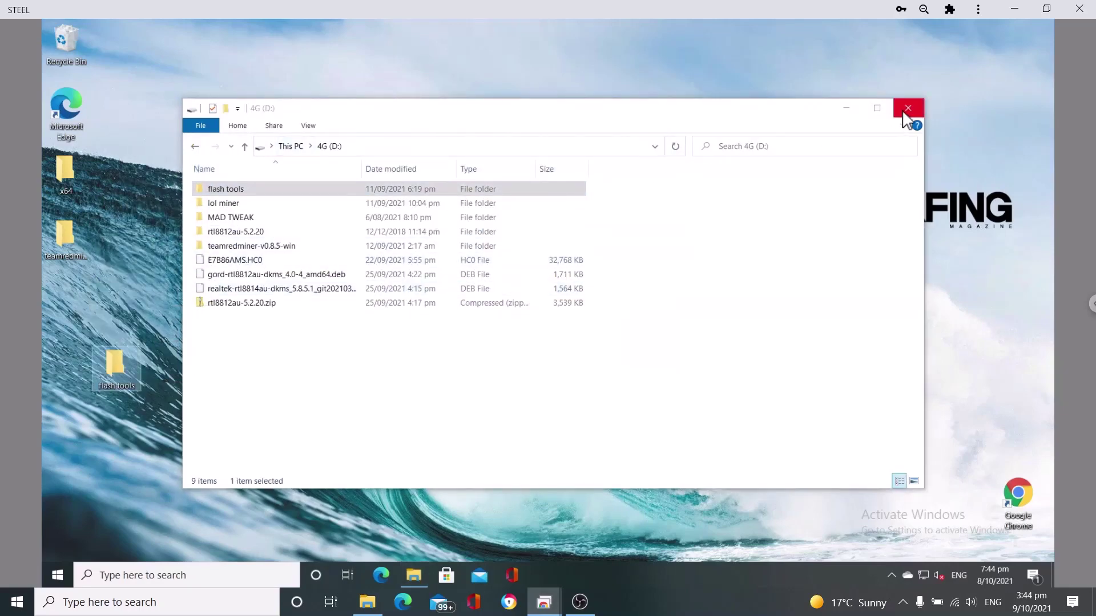
right_click(314, 190)
left_click(345, 345)
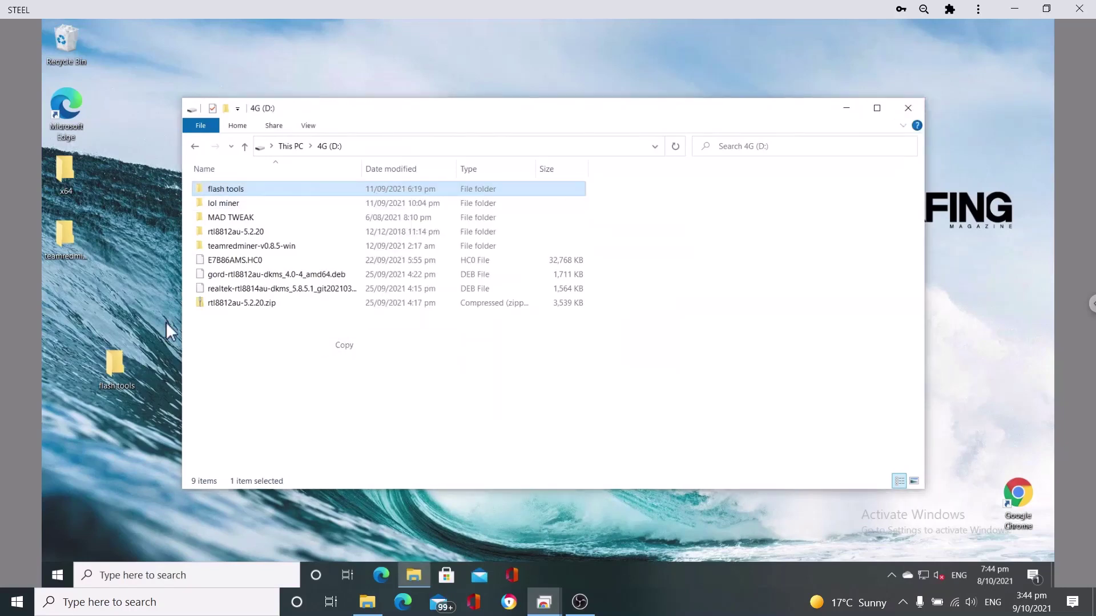
right_click(90, 288)
left_click(122, 366)
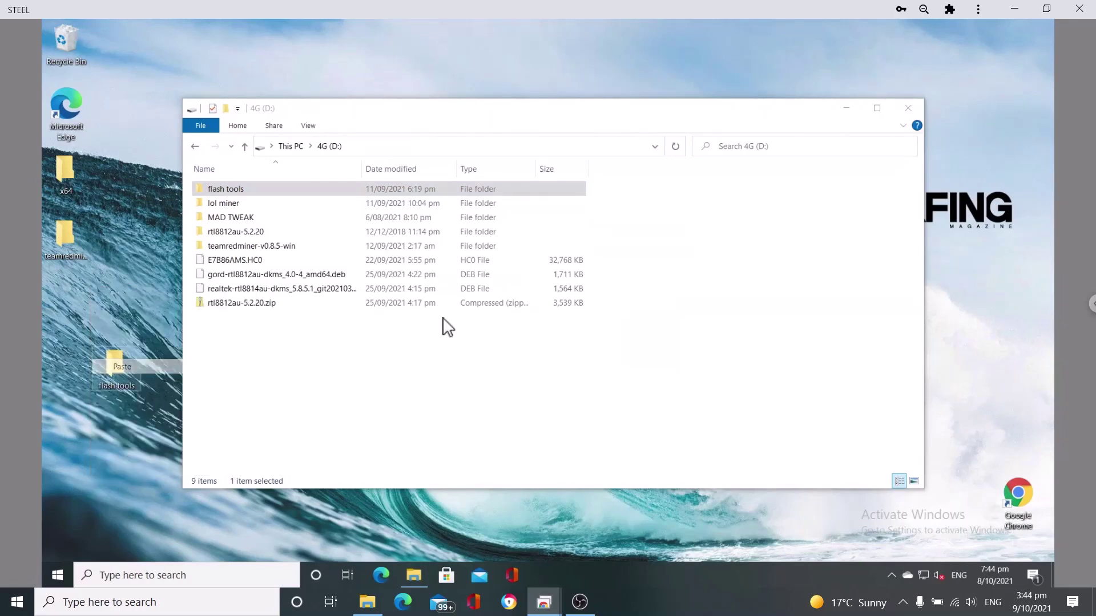
left_click(279, 240)
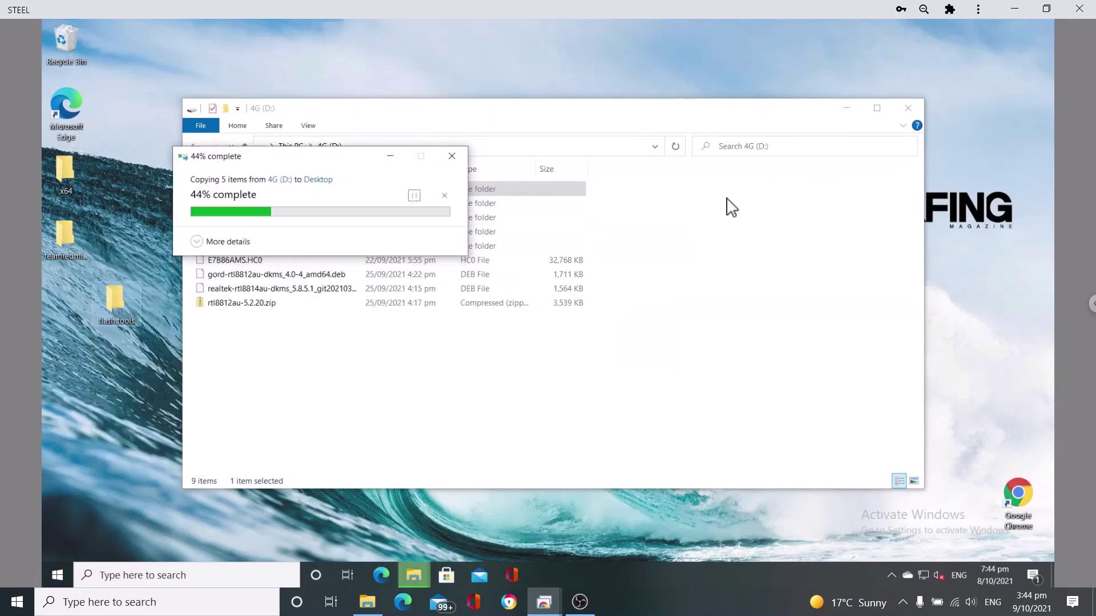
left_click(908, 108)
double_click(111, 302)
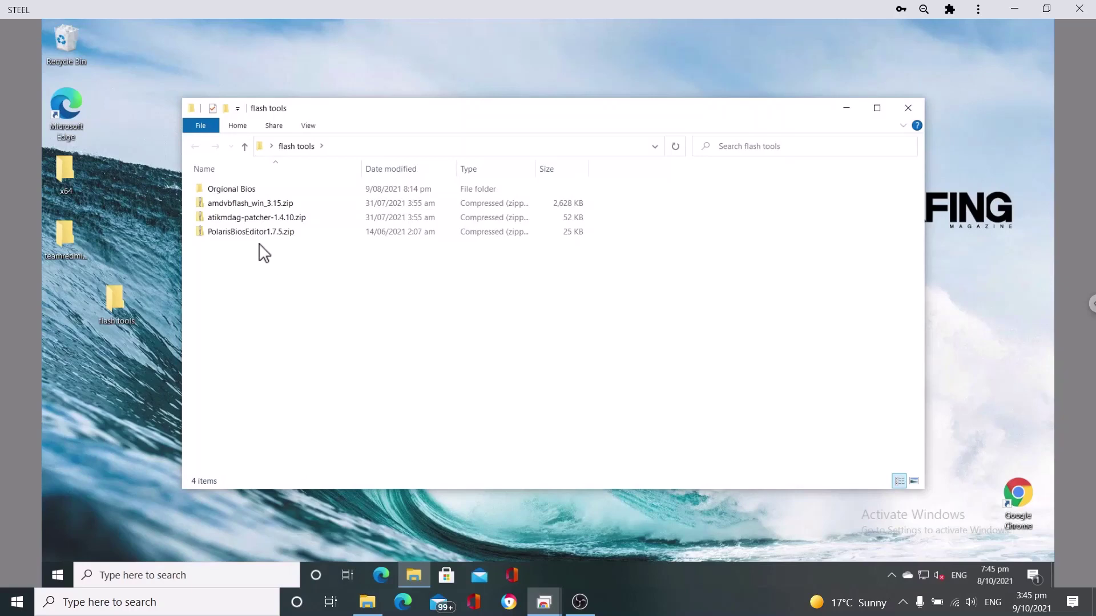
Step: Launch Edge, close the Adblock Plus tab, and search for gpuz
left_click(382, 576)
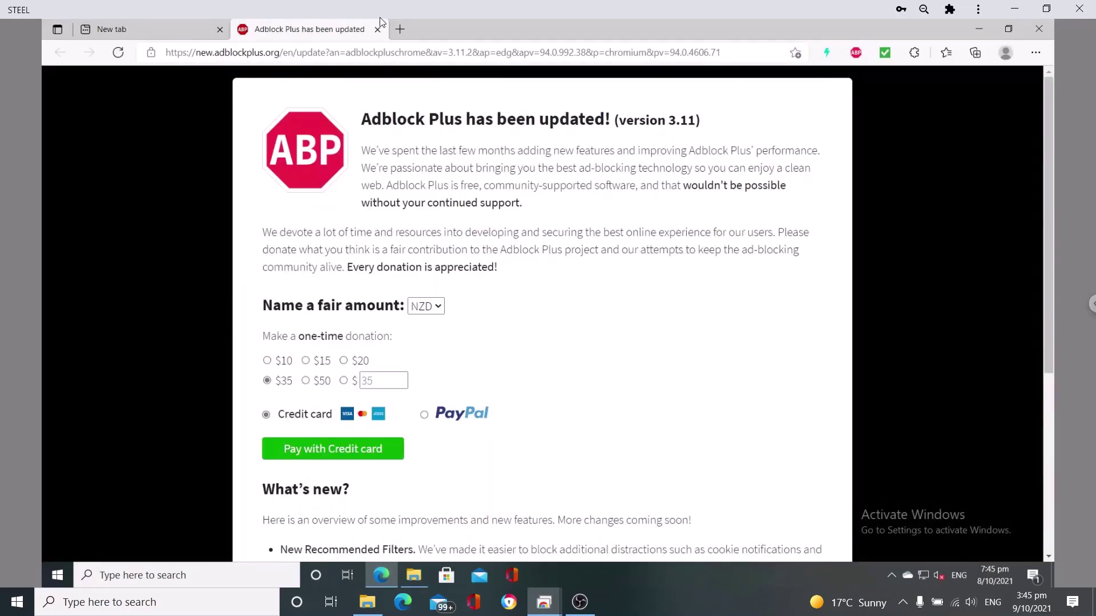
left_click(377, 30)
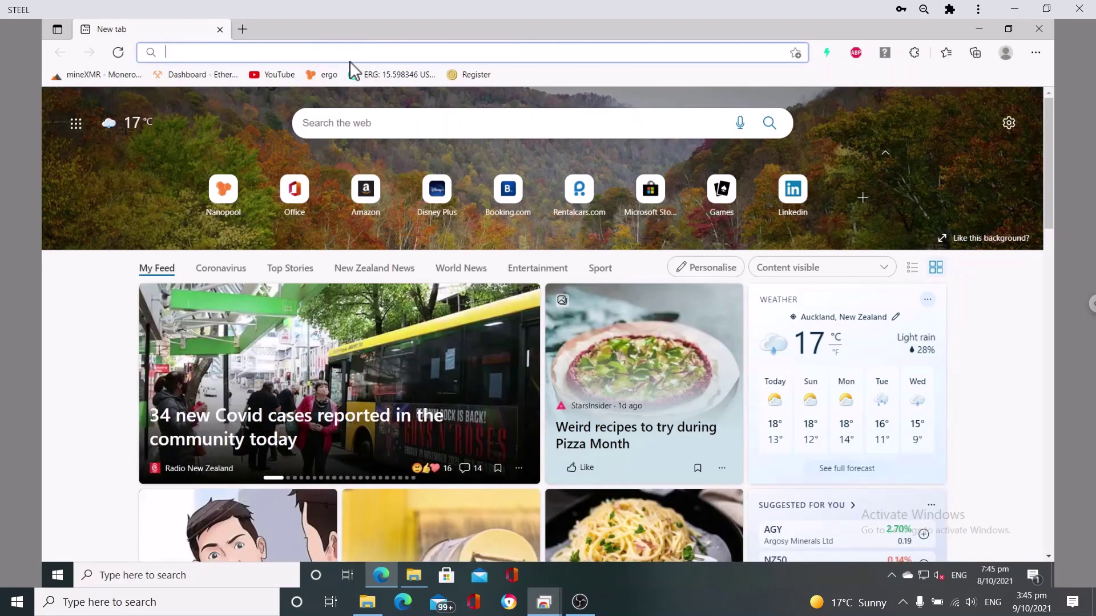
type("gpux")
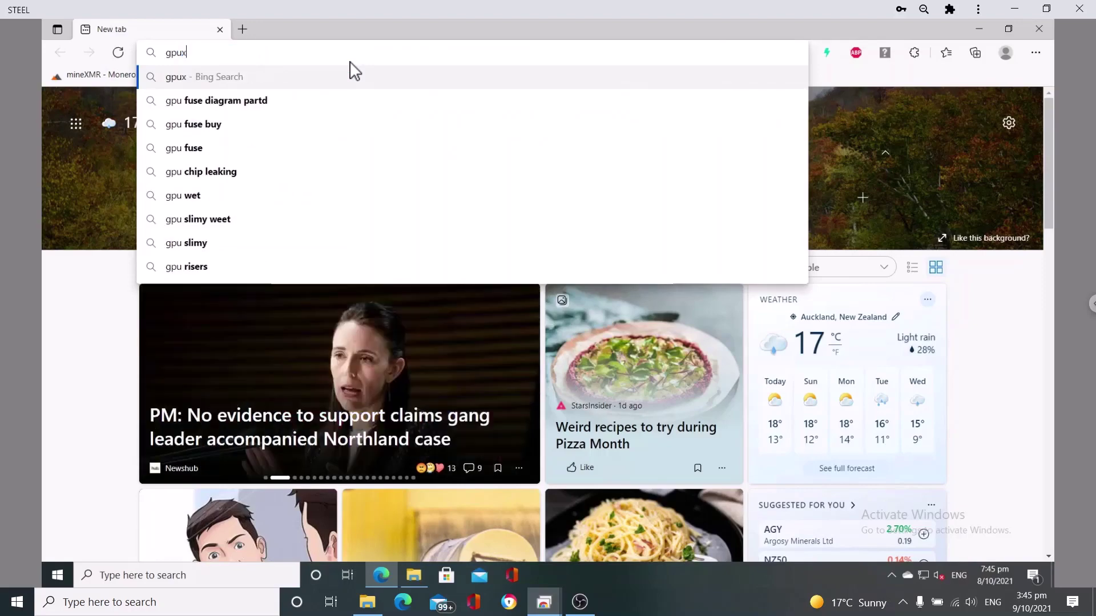
key("BackSpace")
type("z")
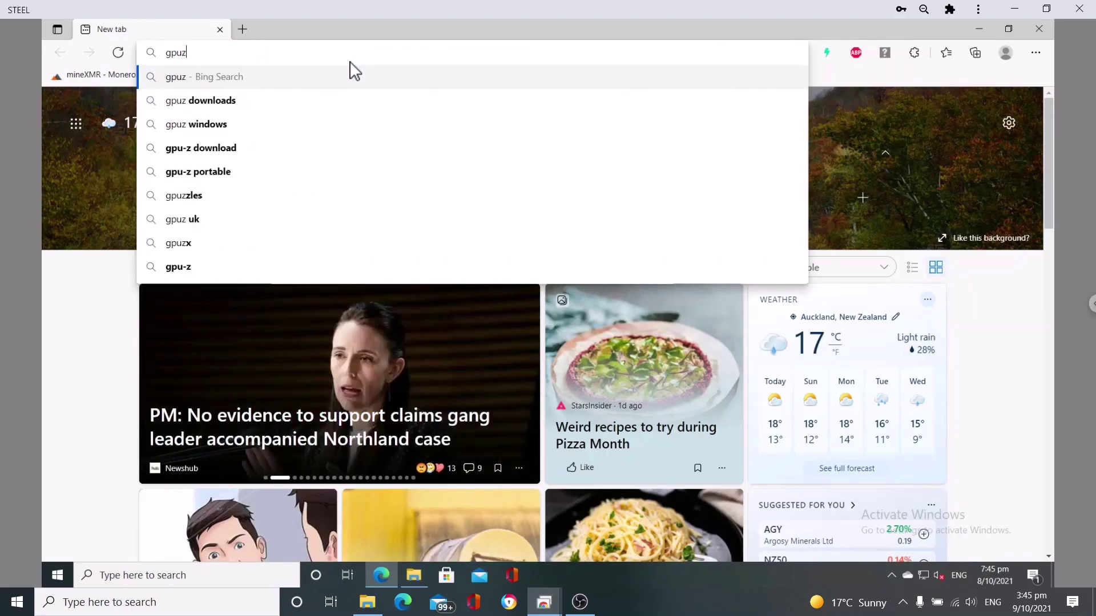
key("Return")
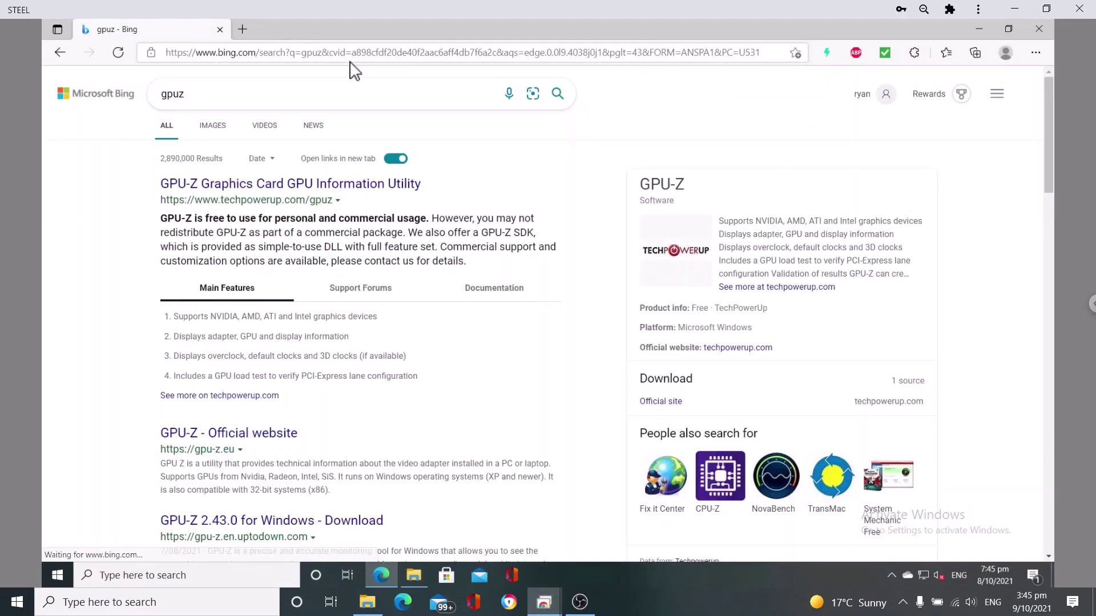
Step: Open the TechPowerUp GPU-Z result and go to its Download GPU-Z page
left_click(354, 184)
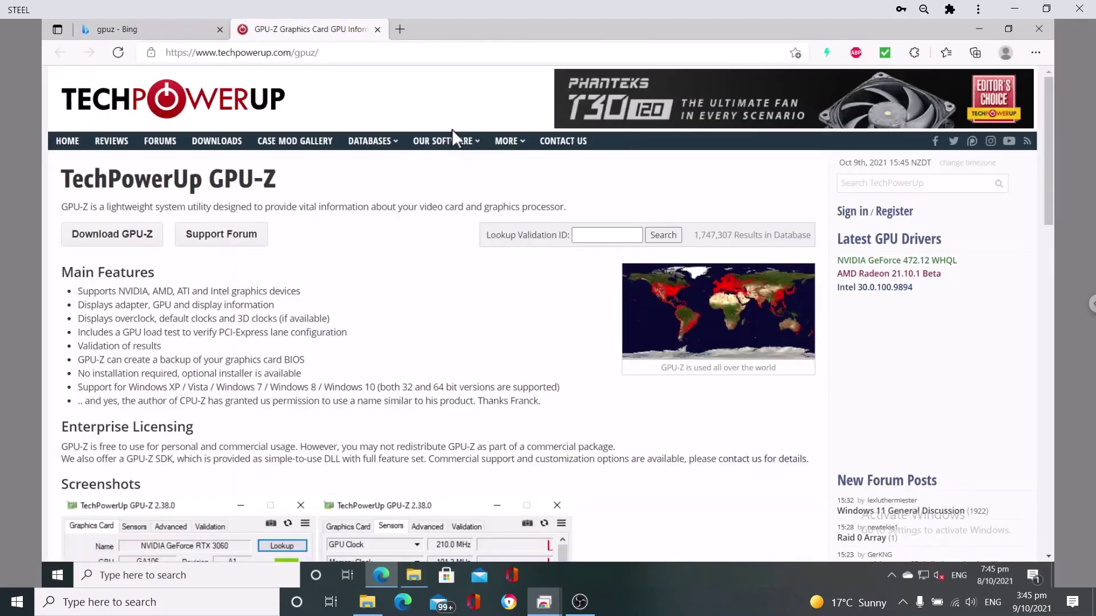
scroll(410, 280, "down", 10)
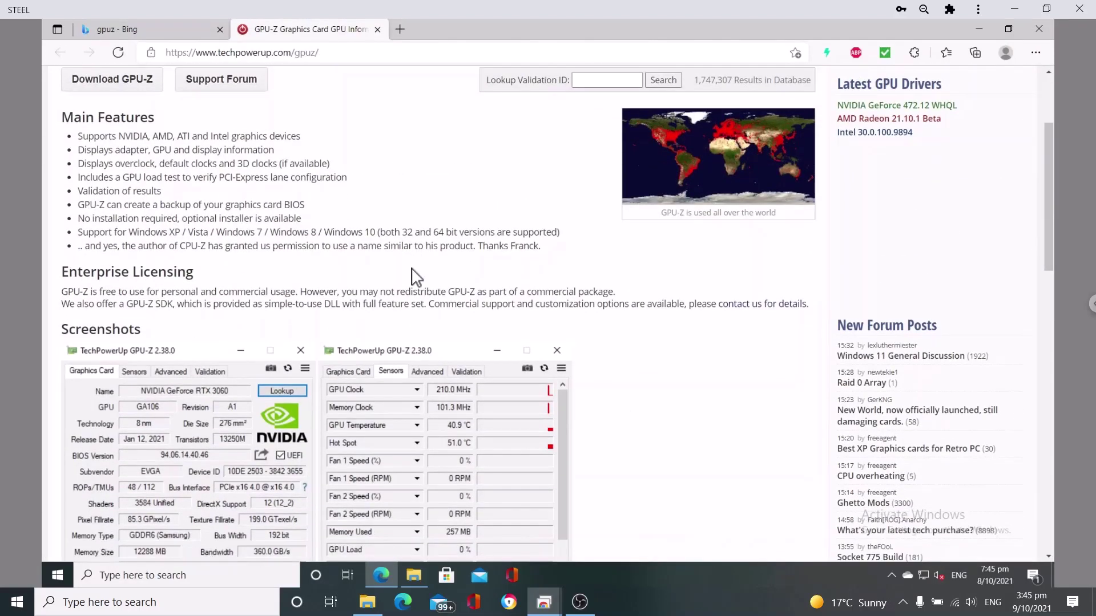
scroll(568, 269, "down", 10)
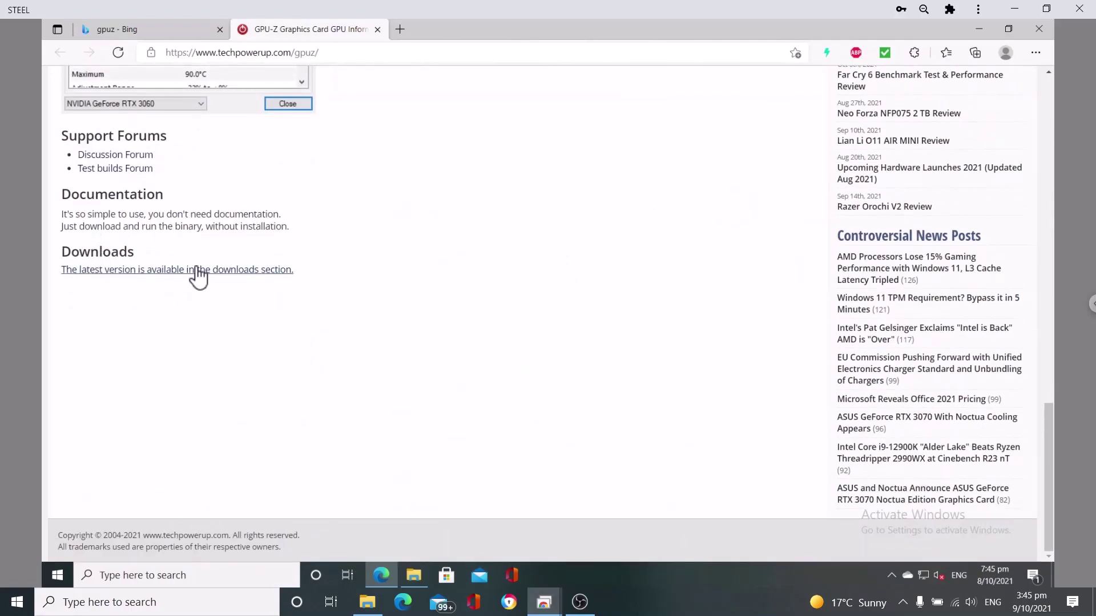
scroll(403, 268, "up", 4)
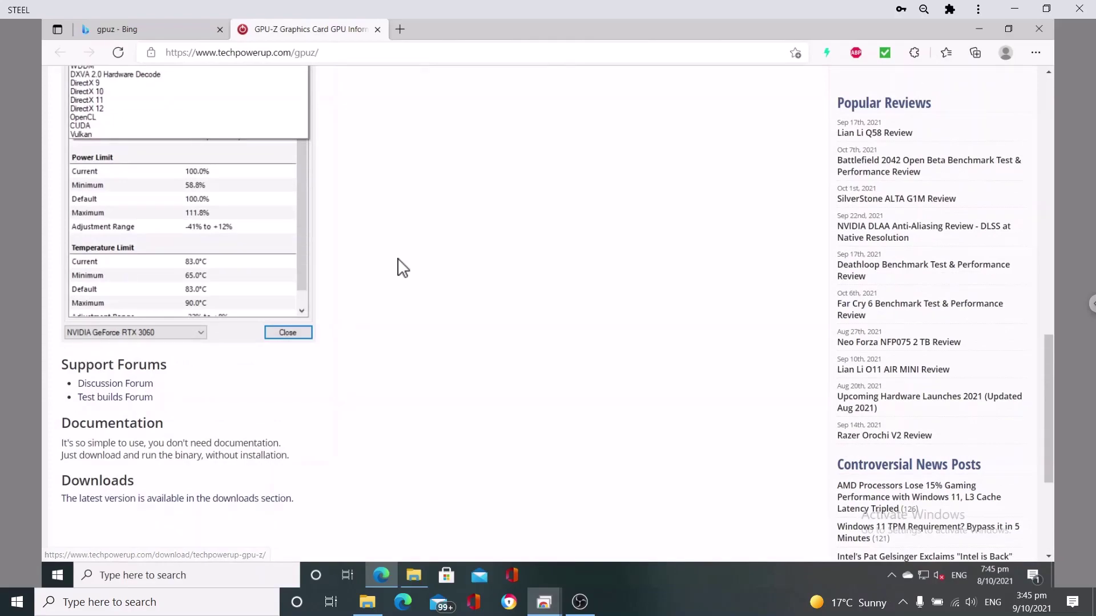
scroll(403, 268, "up", 10)
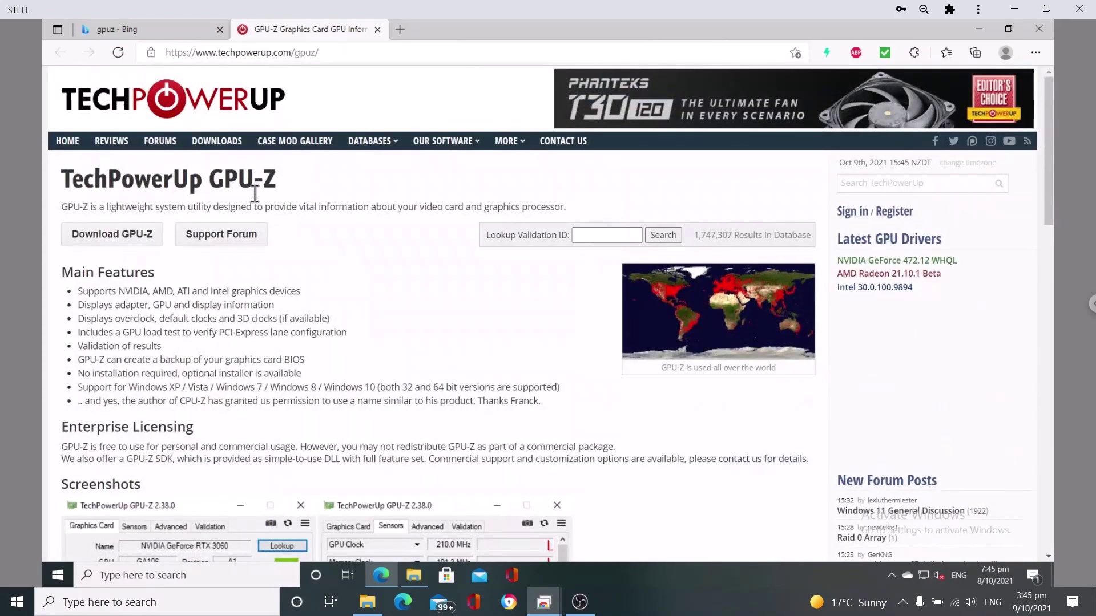
left_click(106, 240)
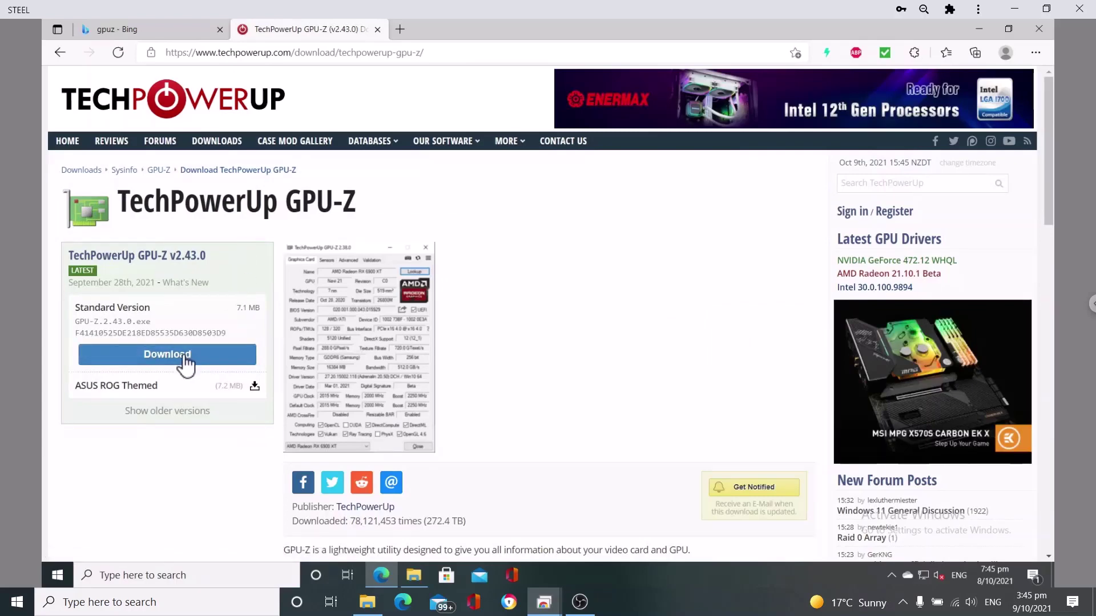
Step: Download the standard GPU-Z 2.43.0 from the TechPowerUp US-2 server
left_click(184, 355)
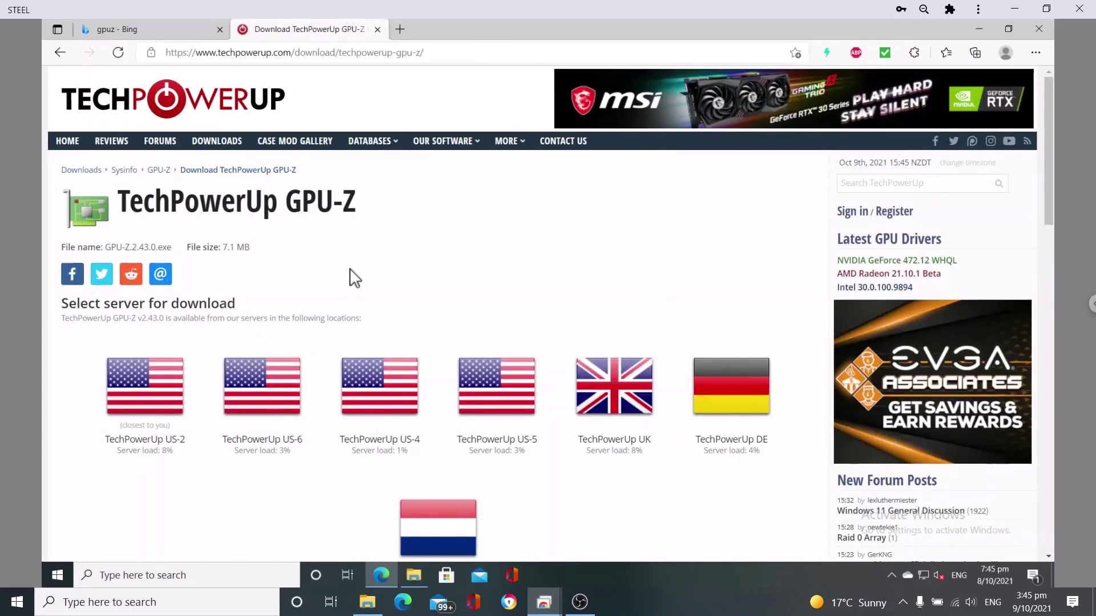
left_click(164, 405)
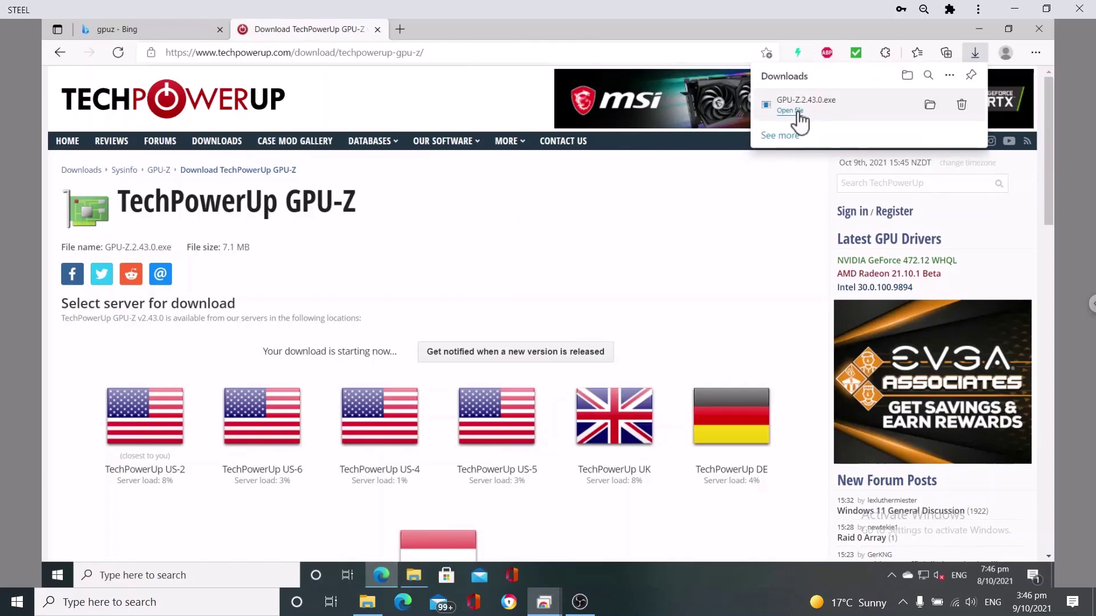
left_click(793, 111)
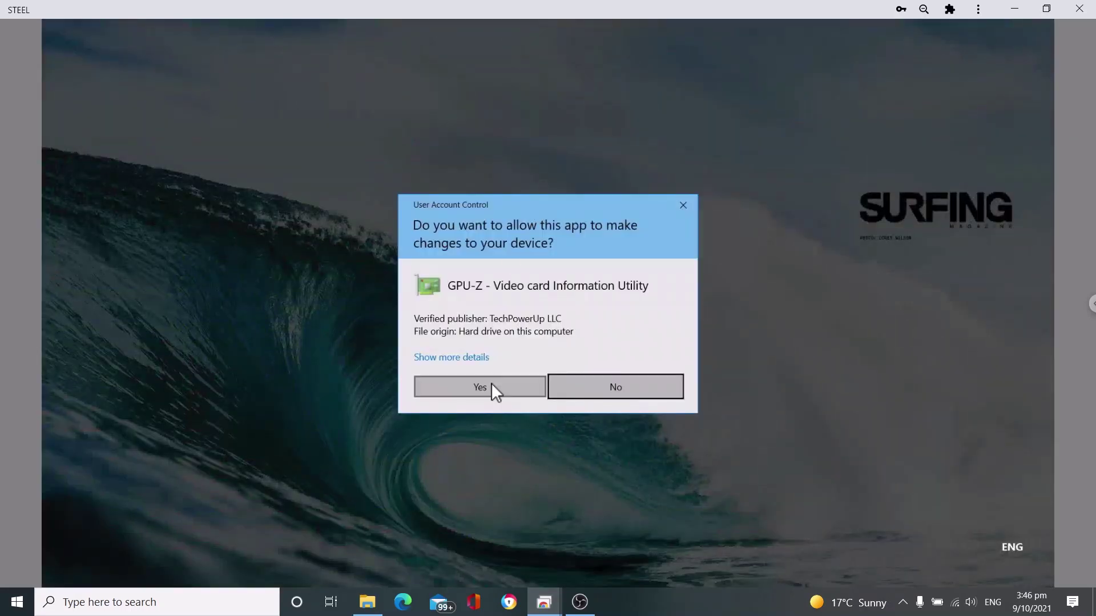
Step: Install GPU-Z with the default folder and launch it on finish
left_click(491, 383)
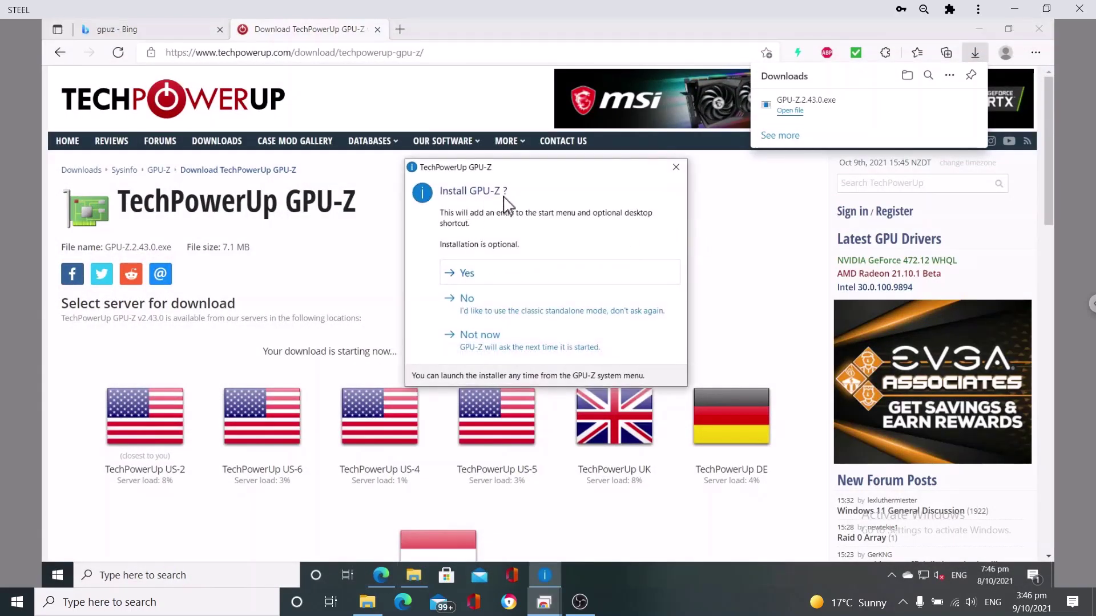
left_click(467, 274)
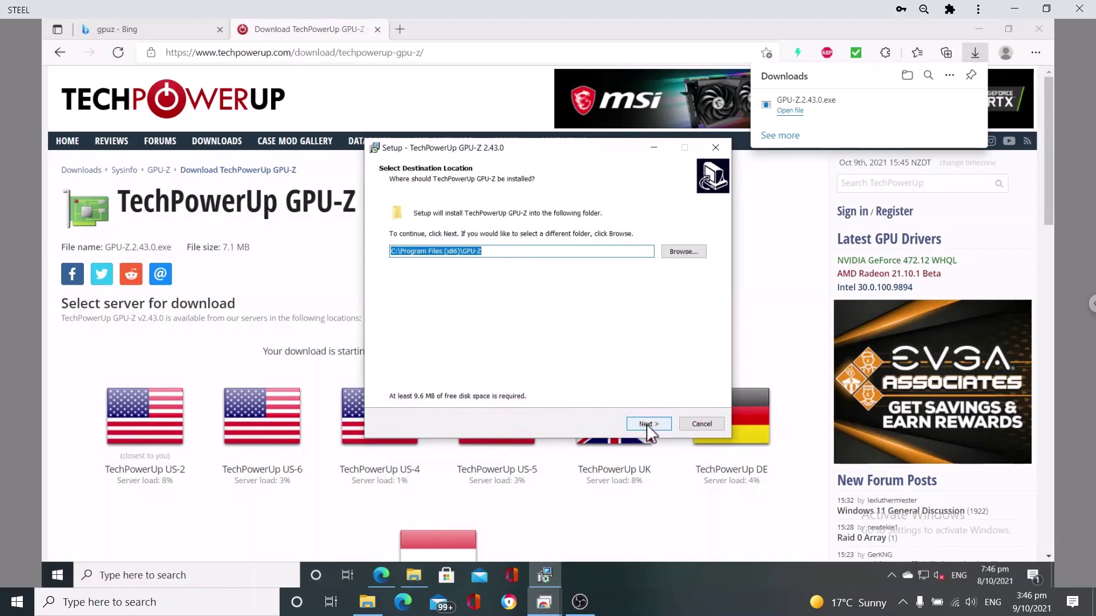
left_click(647, 424)
left_click(646, 423)
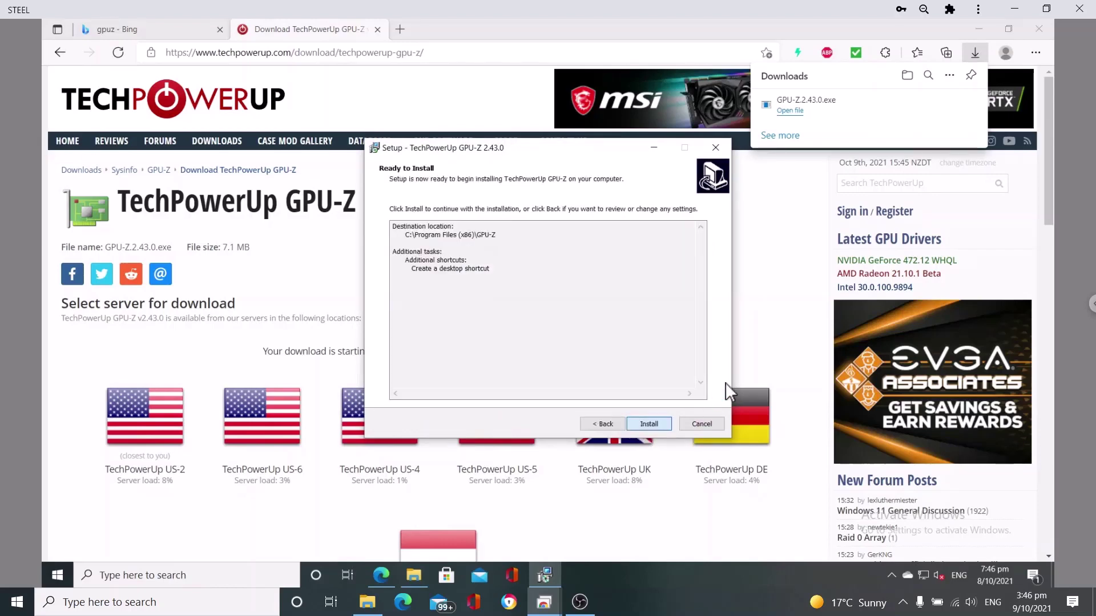
left_click(649, 424)
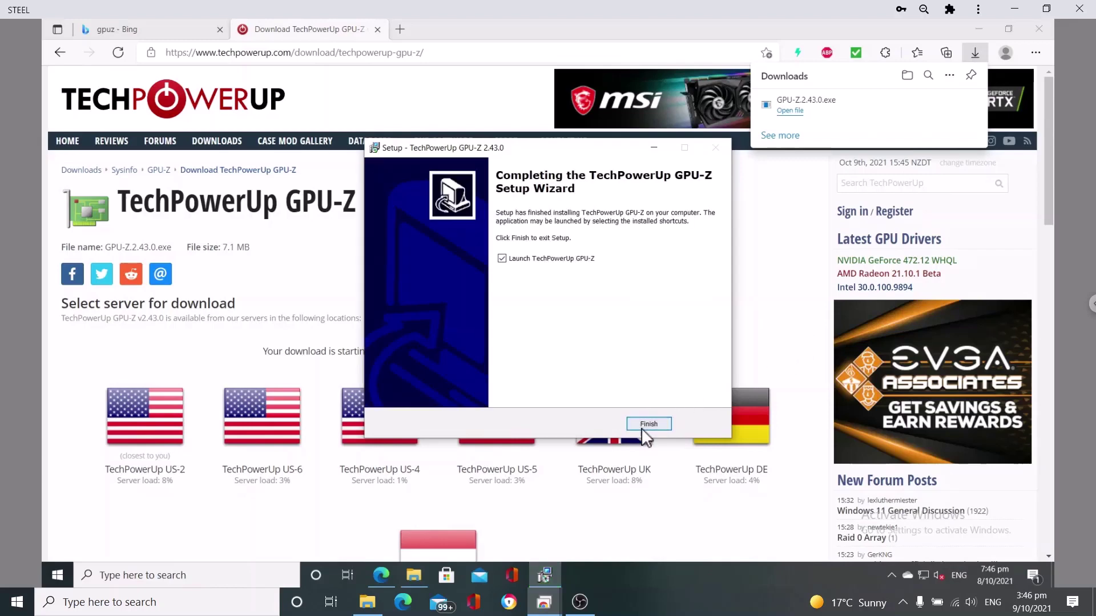
left_click(648, 425)
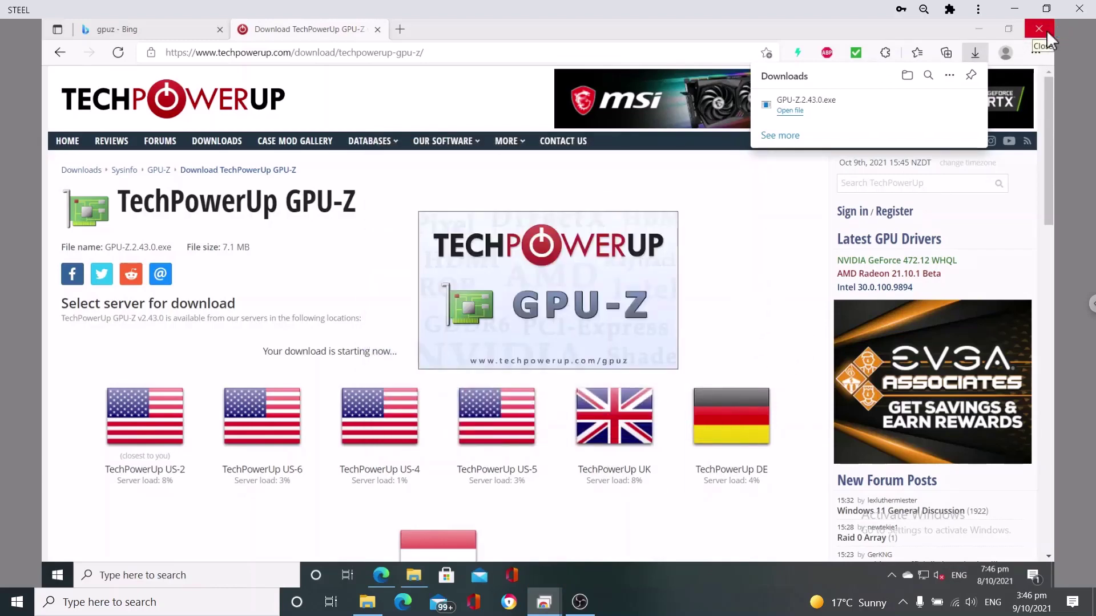
Step: Close Edge and keep Radeon (TM) RX 480 Graphics selected in GPU-Z to check its GDDR5 (Hynix) memory
left_click(1047, 30)
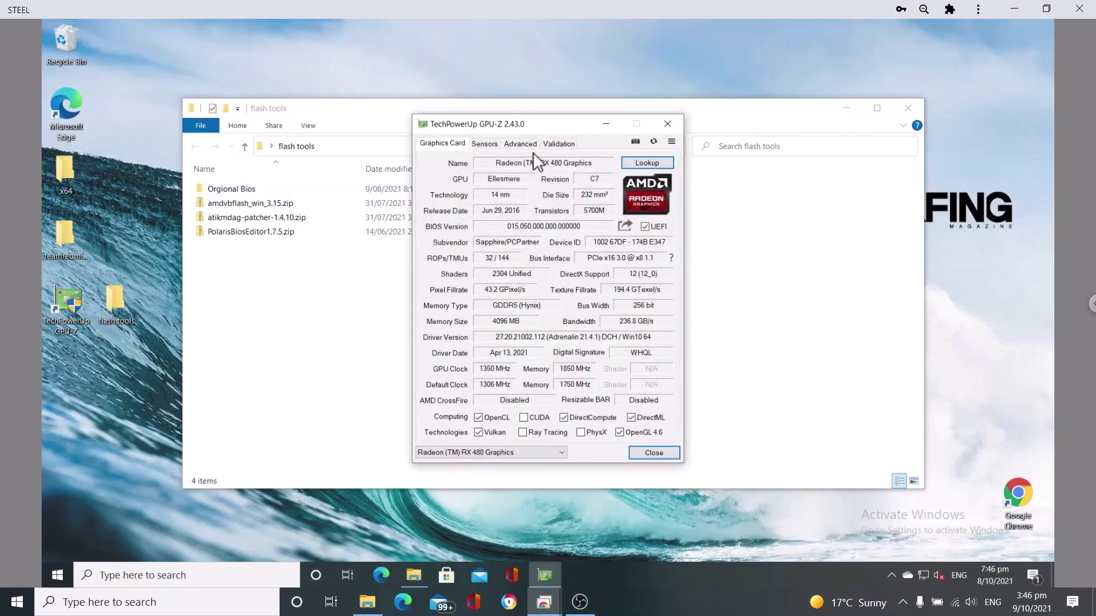
left_click(479, 454)
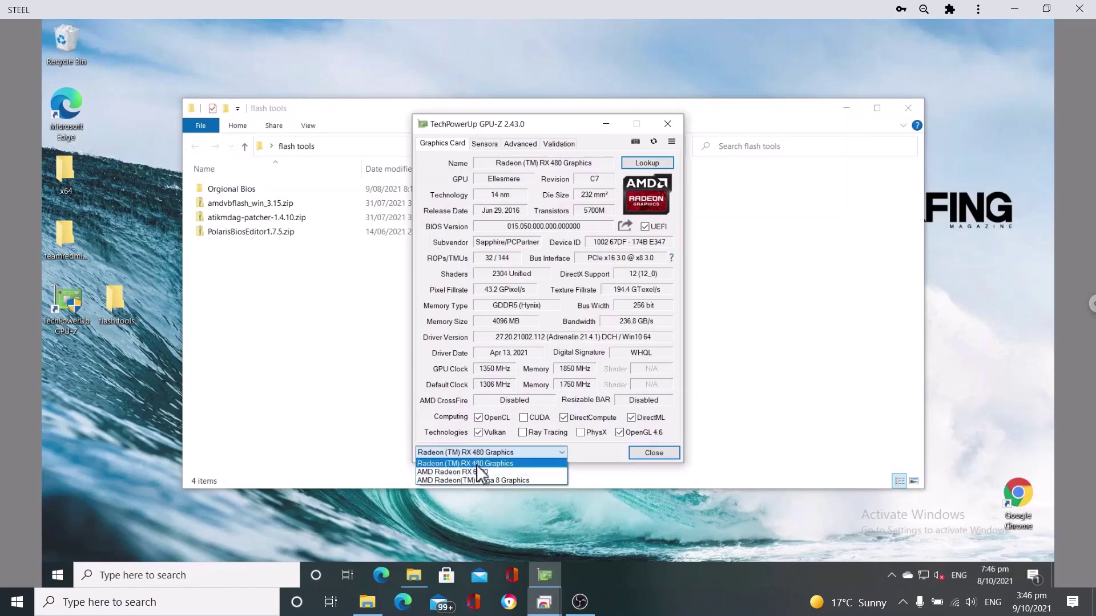
left_click(487, 465)
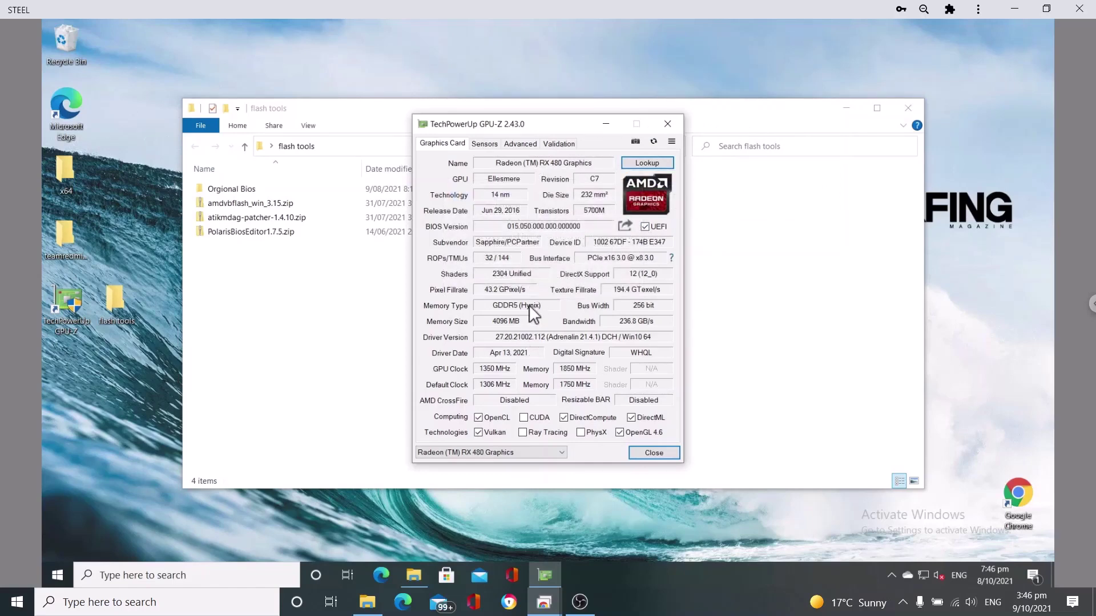
mouse_move(535, 311)
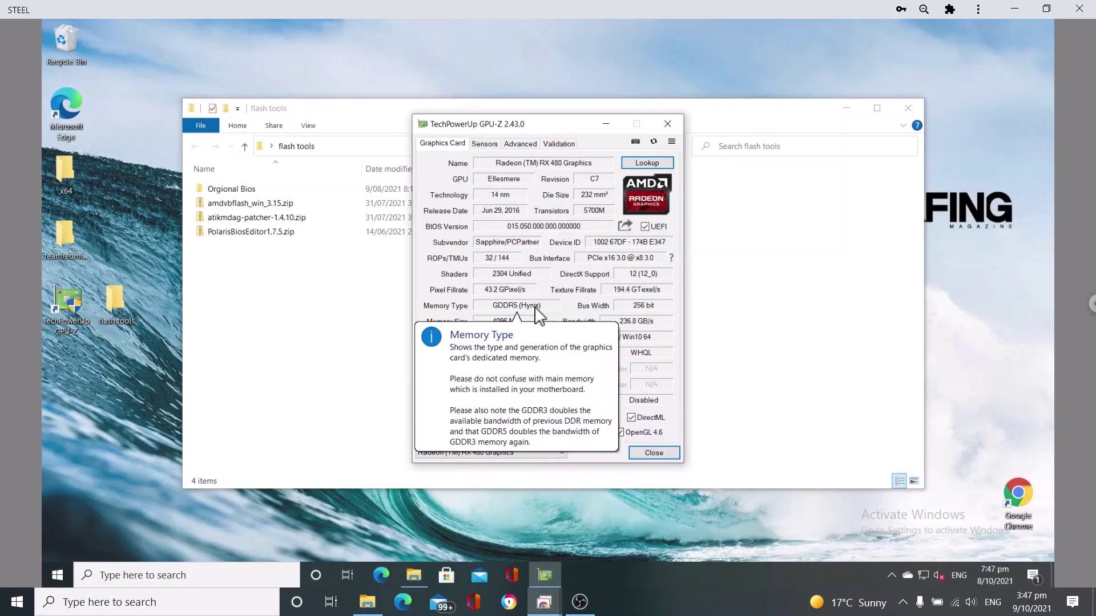
Step: Save the card's BIOS to a file, browsing to Desktop\flash tools\Orgional Bios
left_click(626, 227)
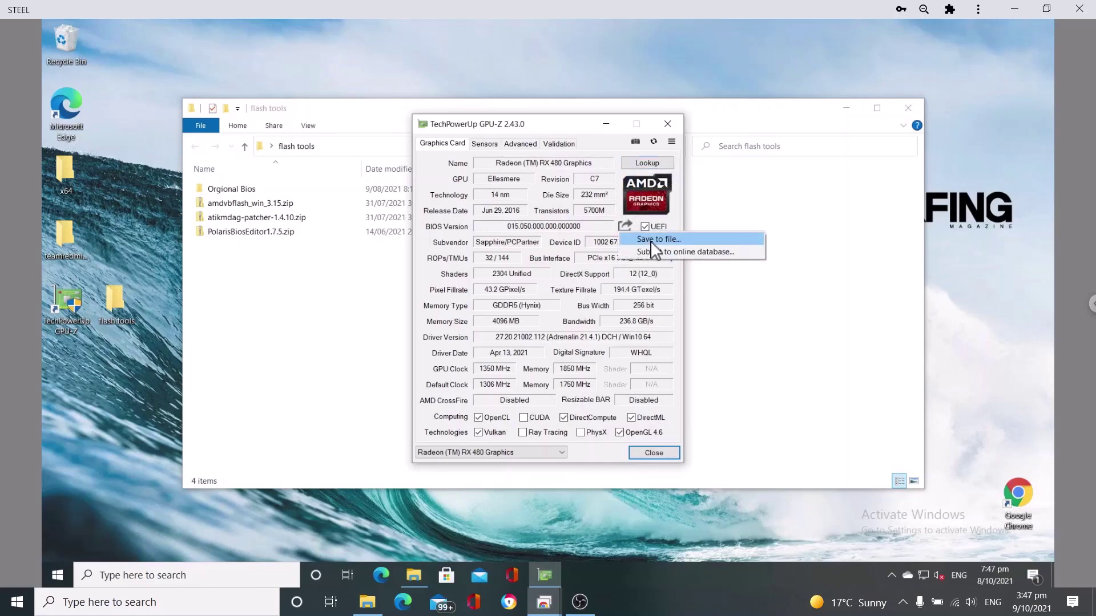
left_click(650, 239)
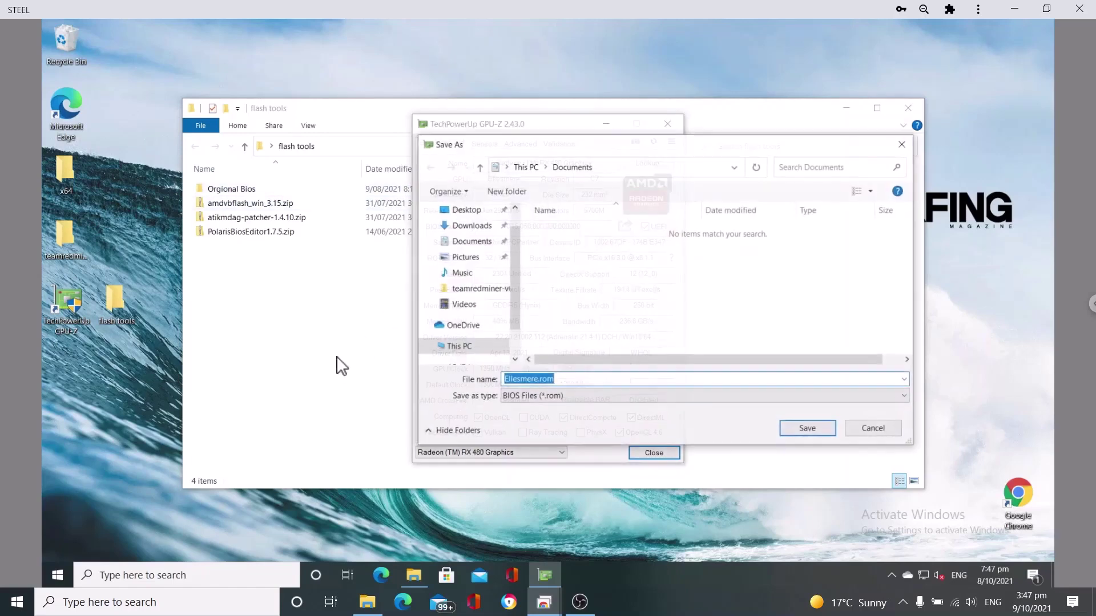
left_click(466, 210)
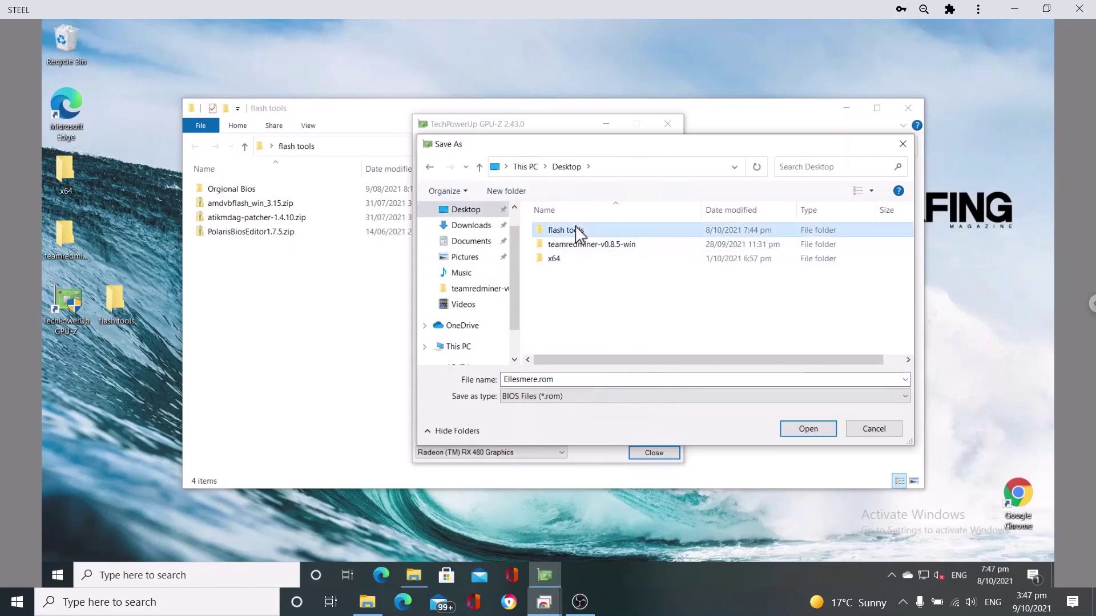
double_click(576, 231)
double_click(567, 232)
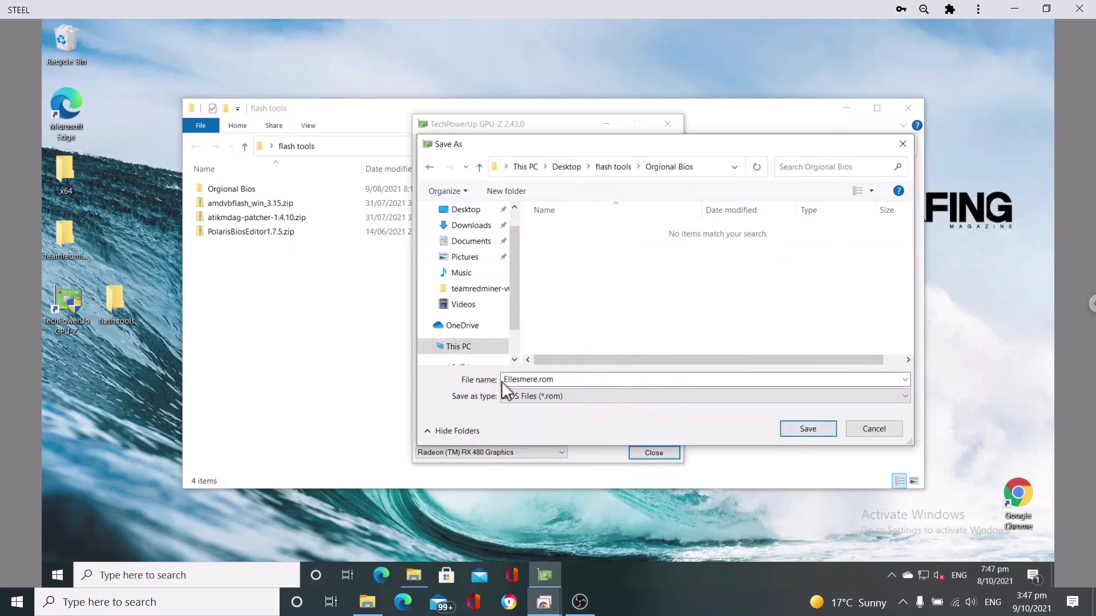
Step: Name the backup '480 4gb hEllesmere.rom', save it, and dismiss the confirmation
double_click(538, 380)
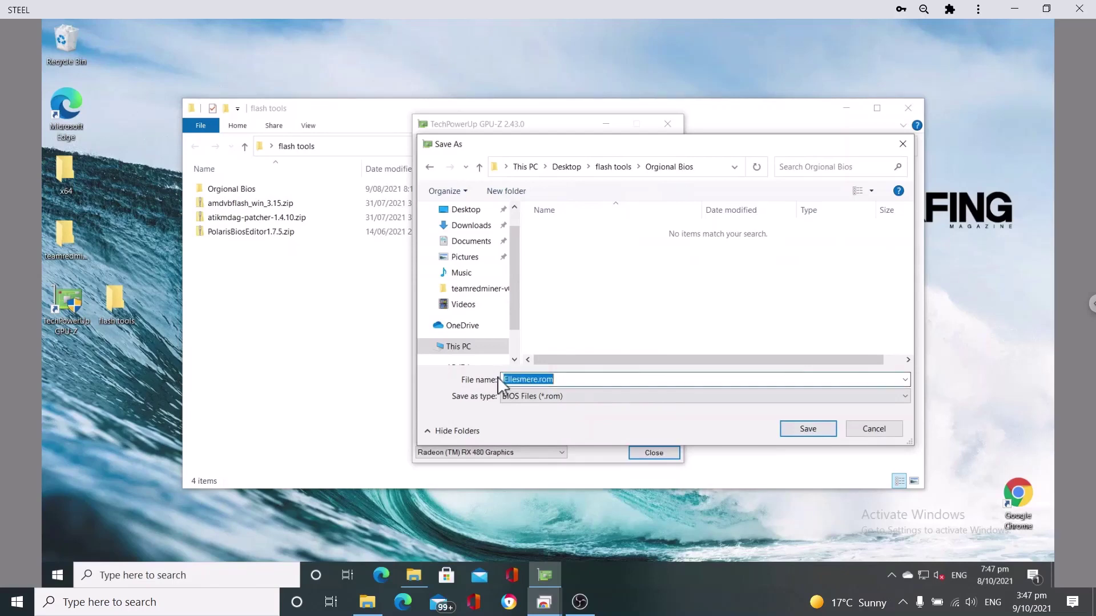
left_click(506, 380)
type("480 4gb h")
left_click(802, 432)
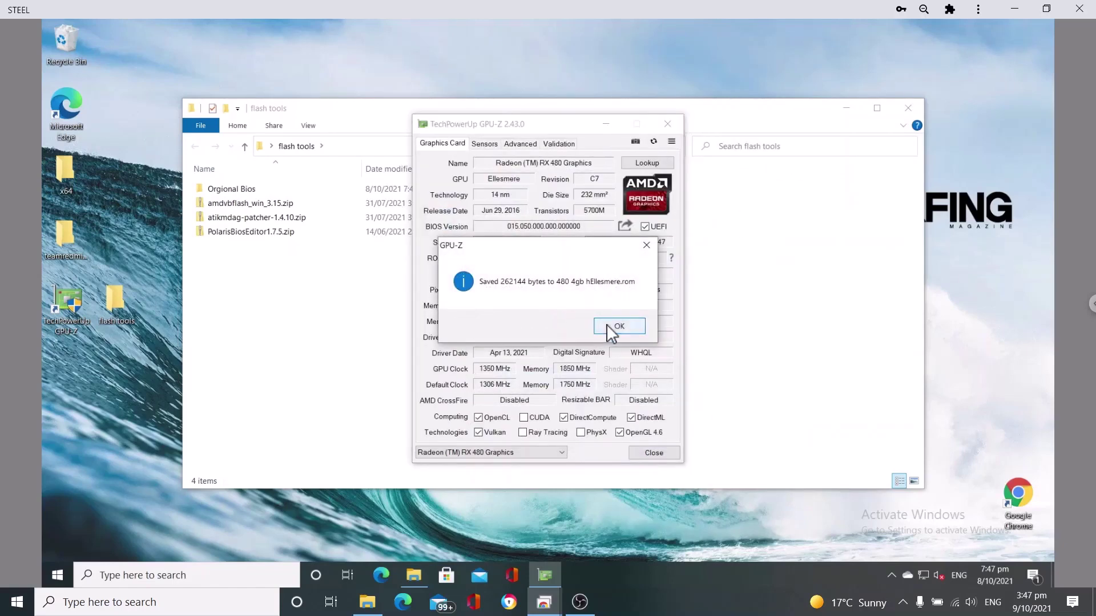
left_click(607, 324)
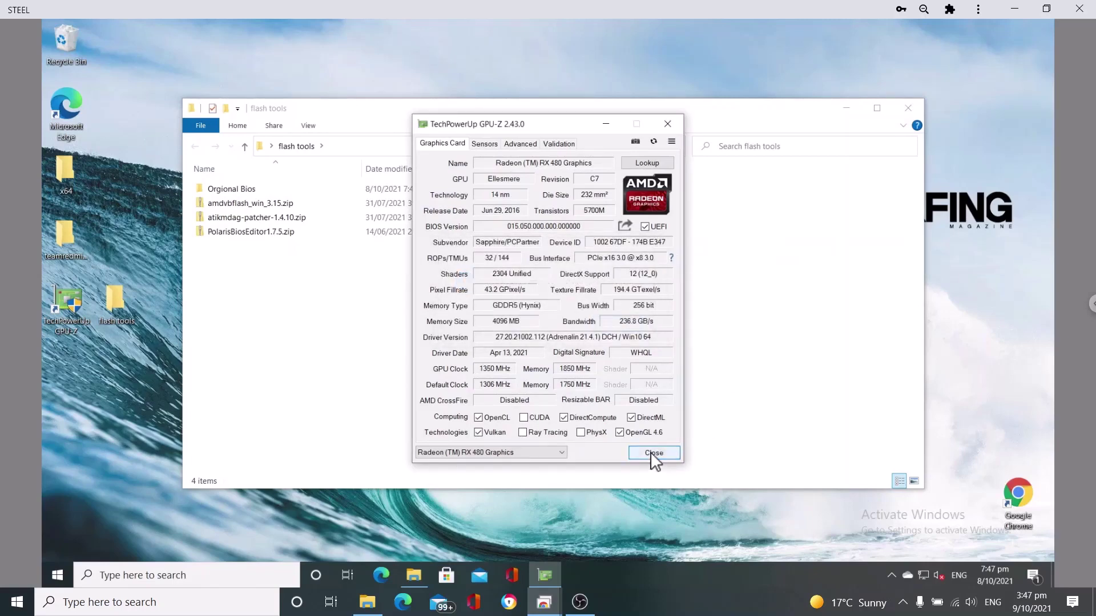
Step: Close GPU-Z and extract PolarisBiosEditor1.7.5.zip into its own folder
left_click(653, 453)
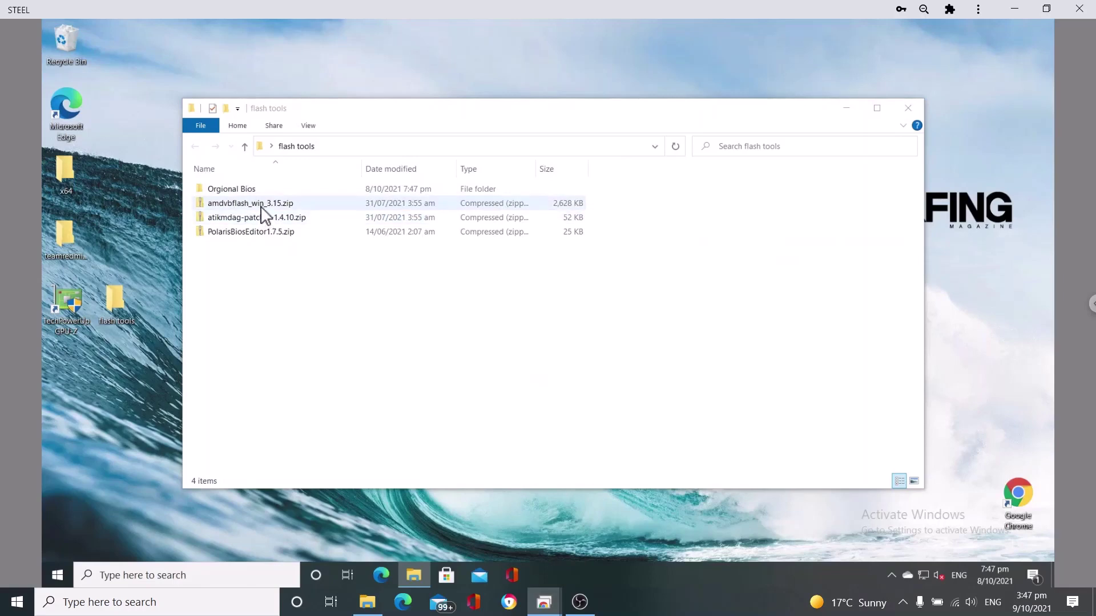
left_click(245, 234)
left_click(236, 231)
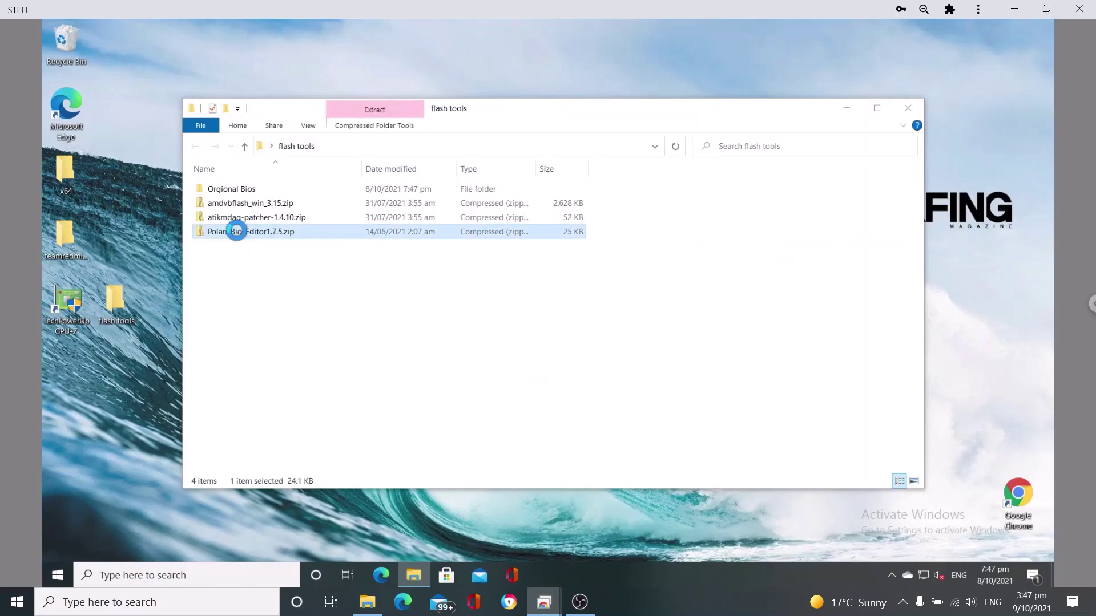
right_click(237, 231)
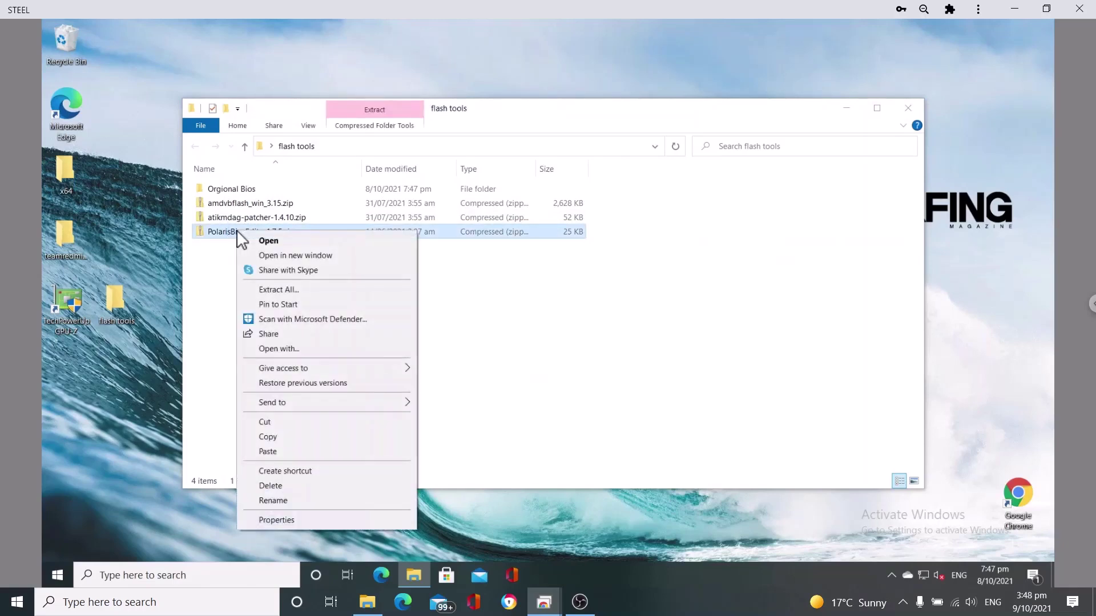
left_click(291, 290)
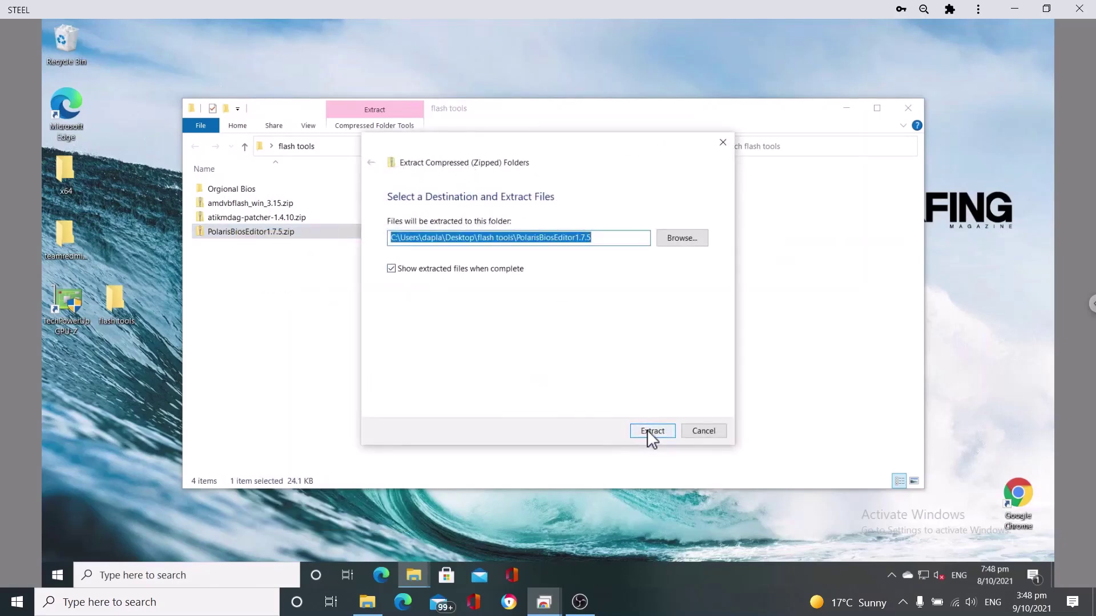
left_click(649, 433)
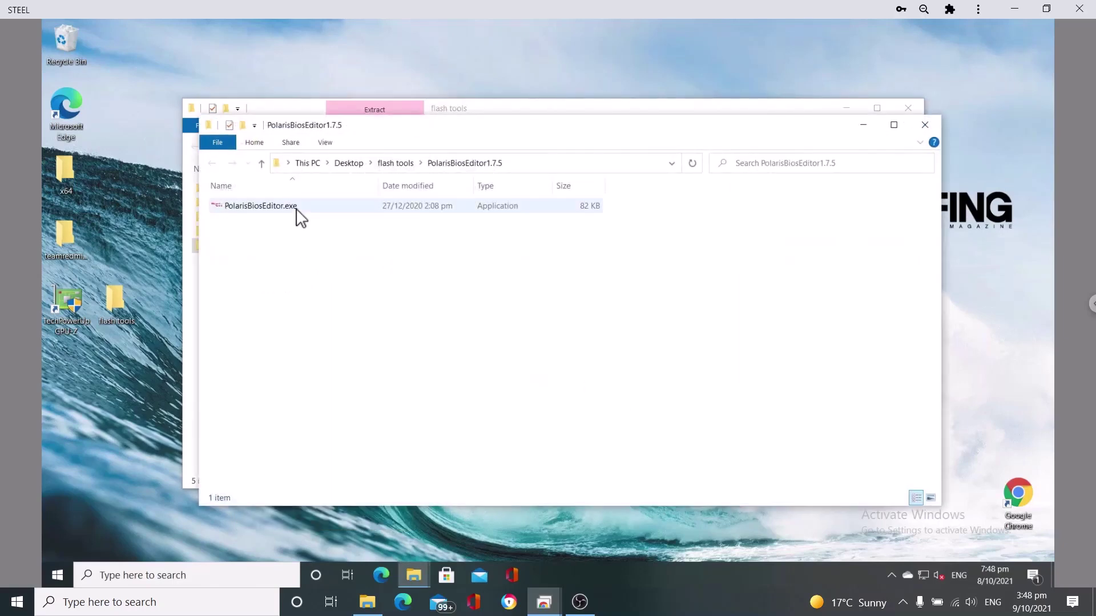
Step: Run PolarisBiosEditor.exe as administrator
left_click(296, 209)
right_click(286, 208)
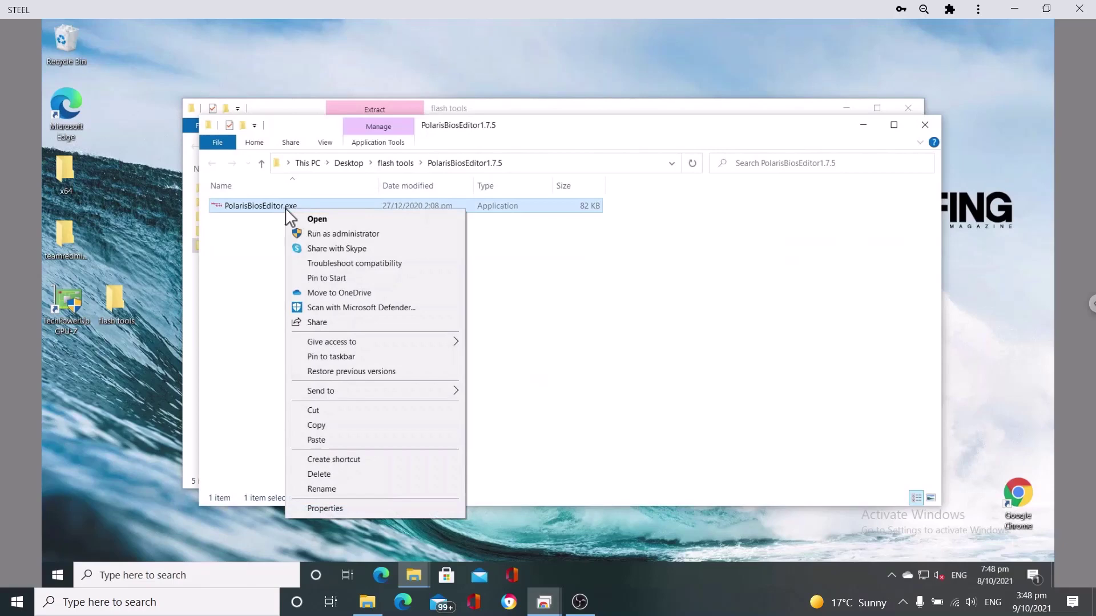
left_click(325, 234)
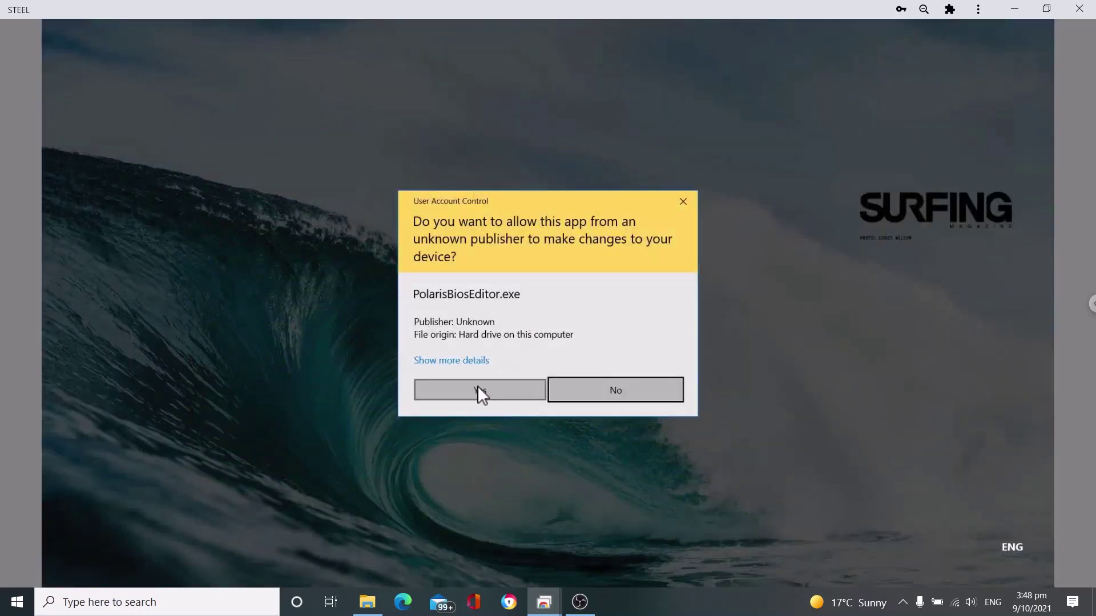
Step: Allow the editor through UAC, dismiss the developer message, and move the window up
left_click(478, 388)
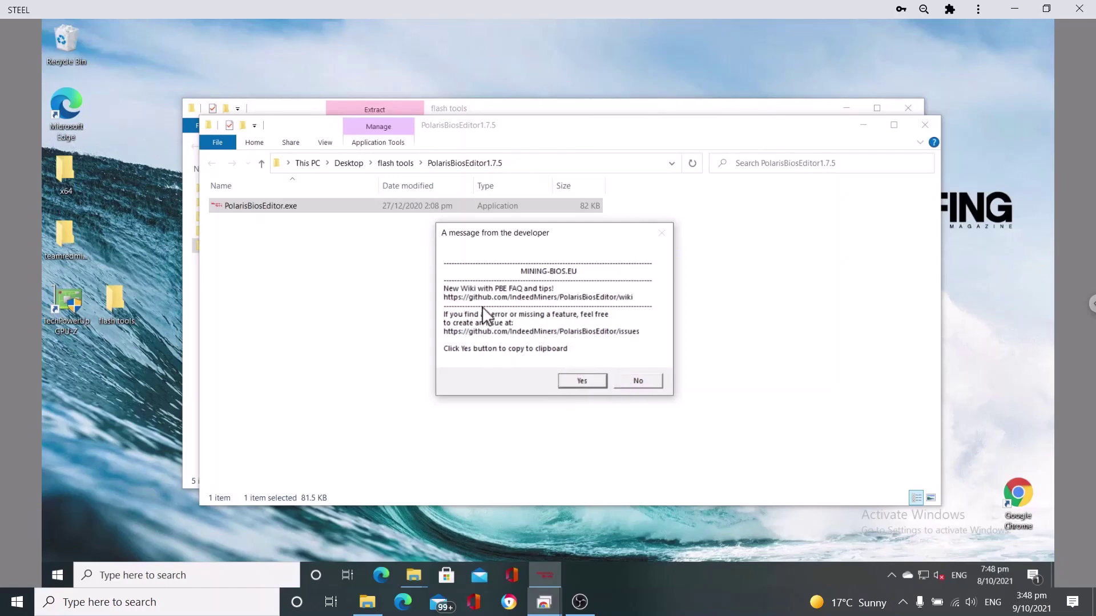
left_click(649, 383)
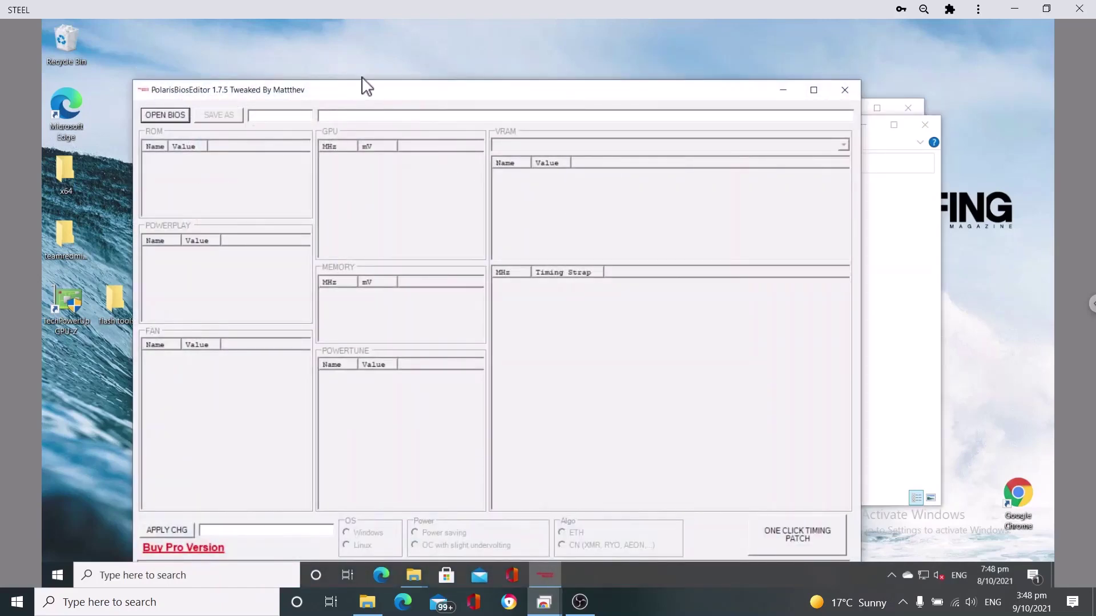
left_click_drag(365, 87, 346, 48)
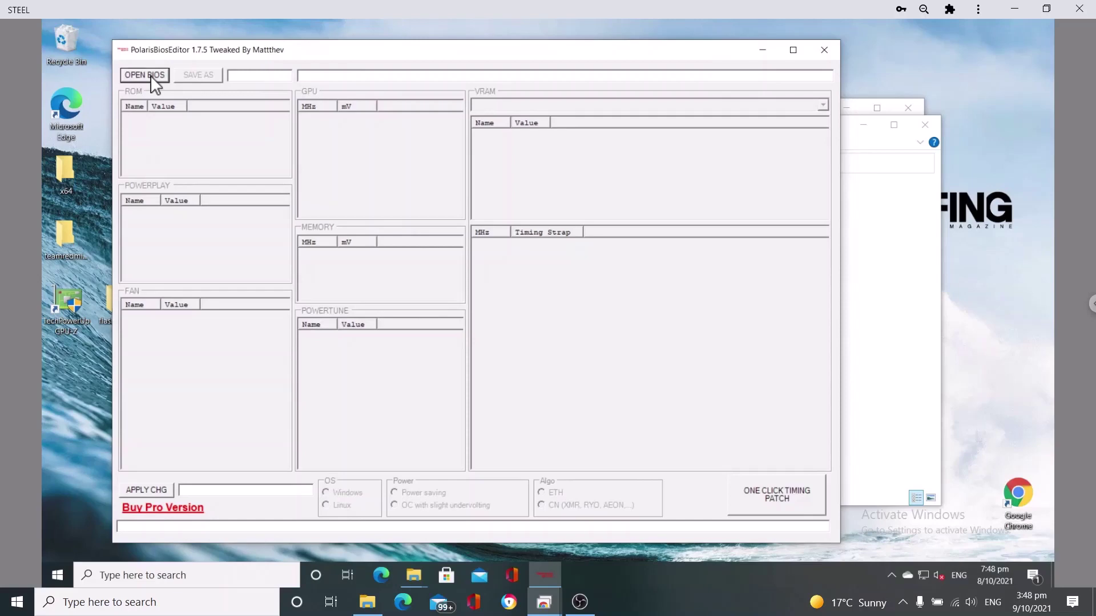
Step: Load 480 4gb hEllesmere.rom from Desktop\flash tools\Orgional Bios into the editor
left_click(145, 75)
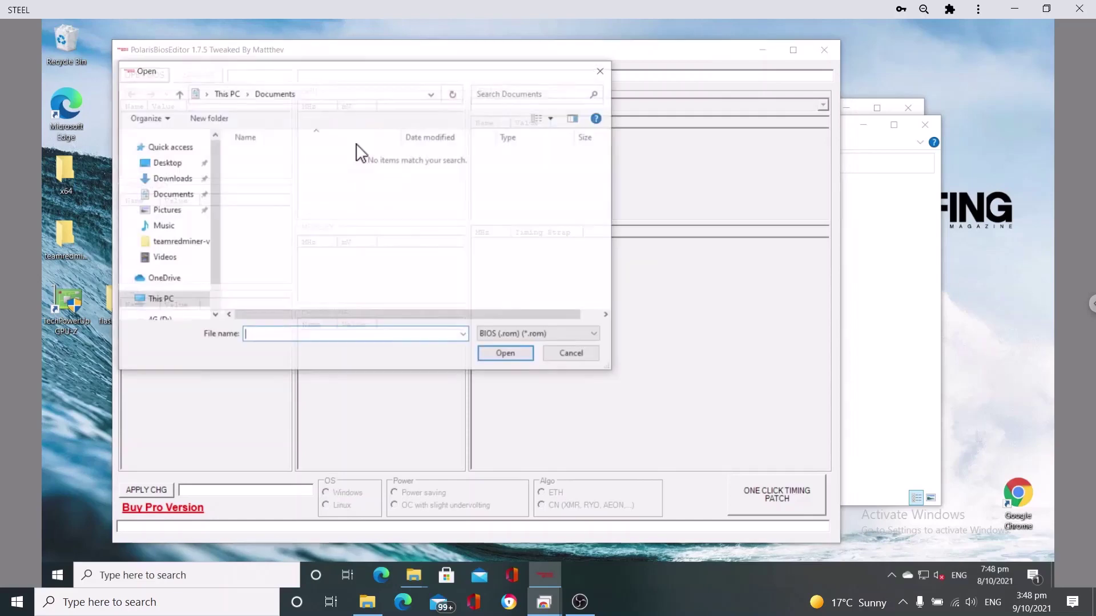
left_click(166, 165)
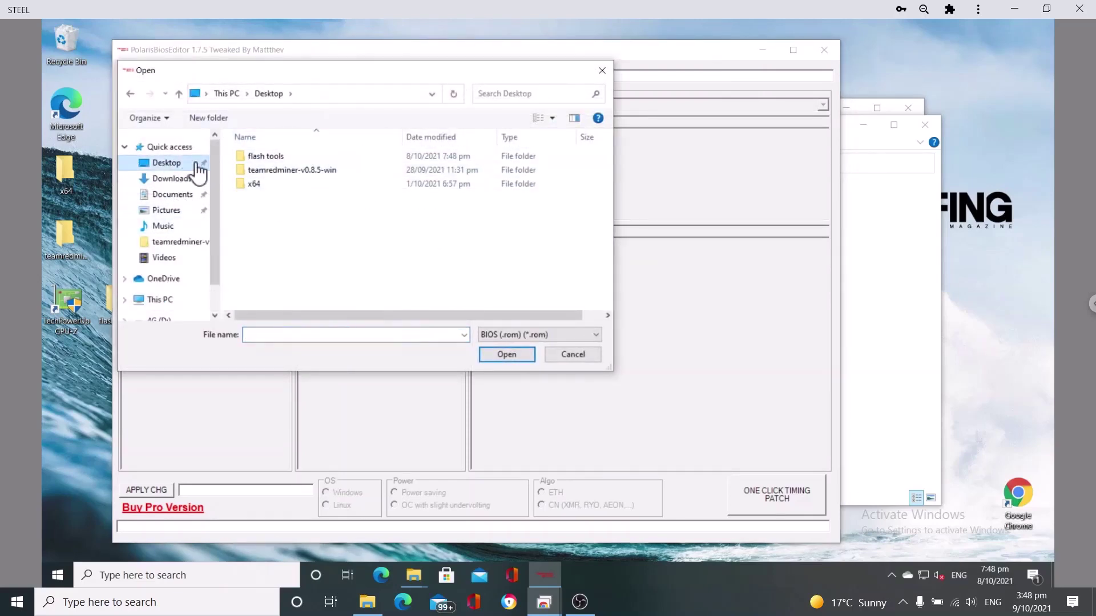
double_click(272, 157)
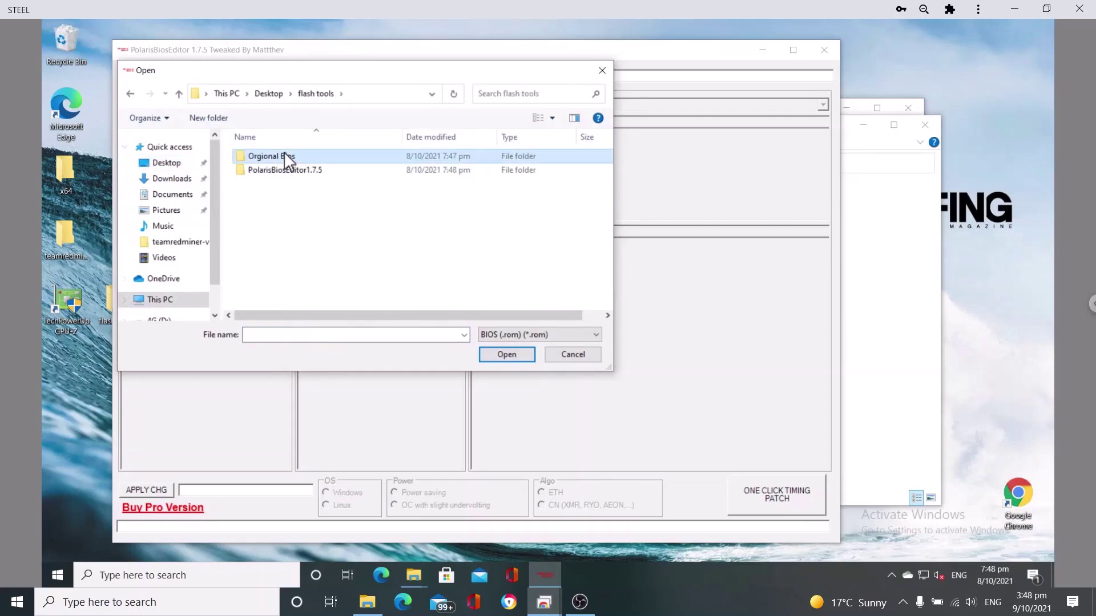
left_click(495, 354)
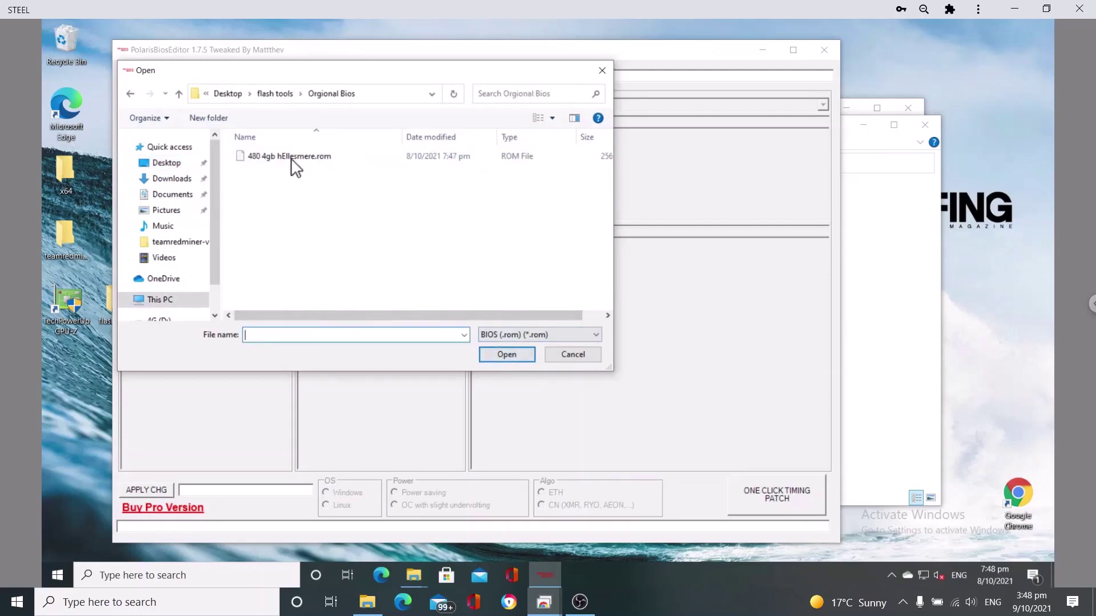
left_click(294, 159)
left_click(502, 355)
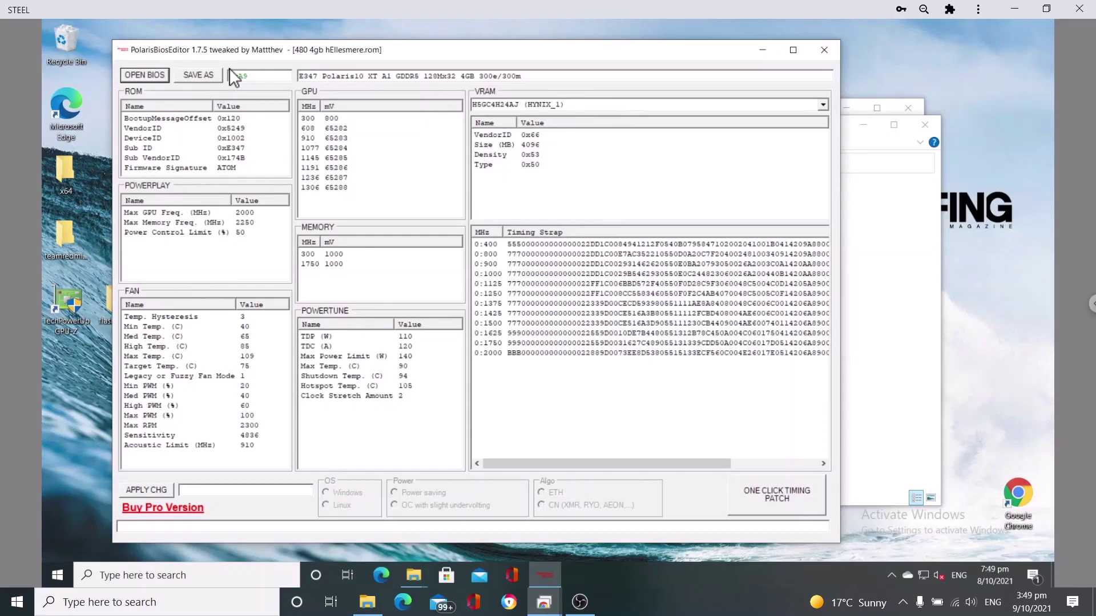
Step: Apply the ONE CLICK TIMING PATCH three times, acknowledging the Hynix message and declining Pro each time
left_click(772, 492)
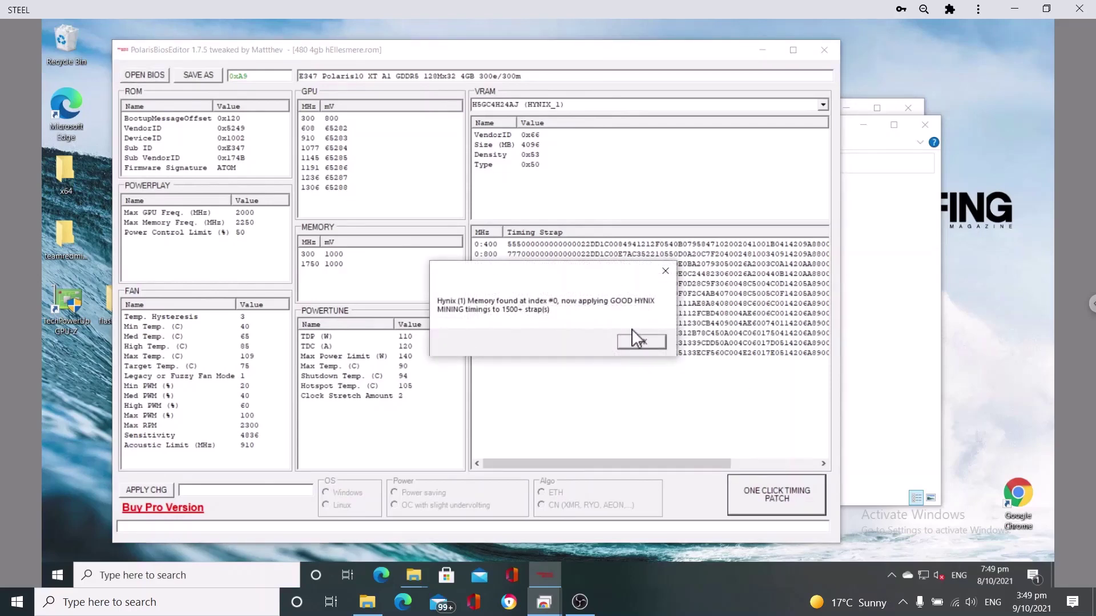
left_click(640, 342)
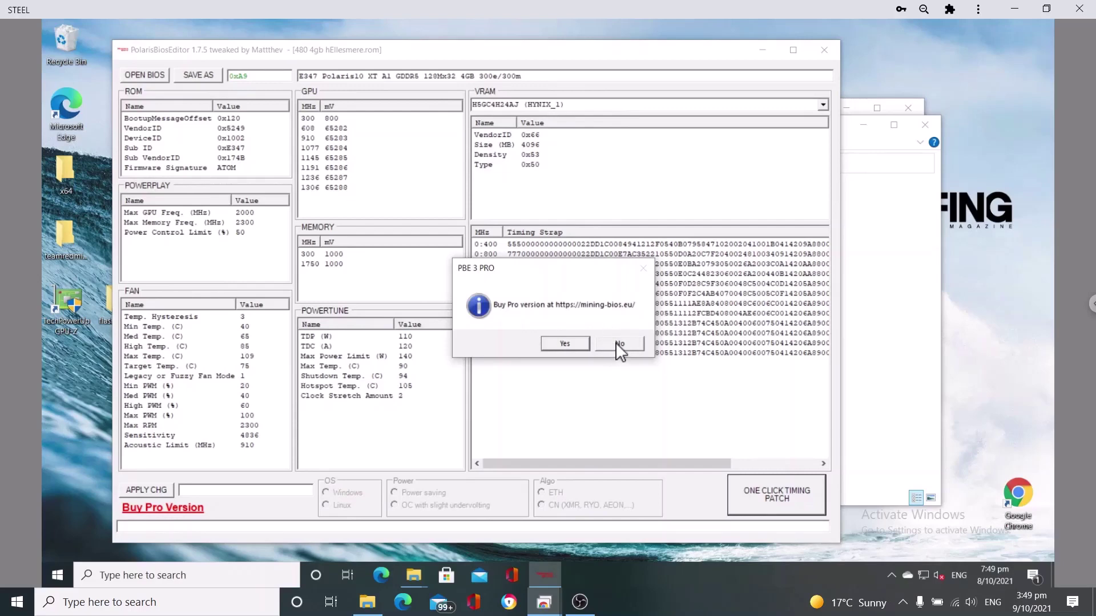
left_click(620, 346)
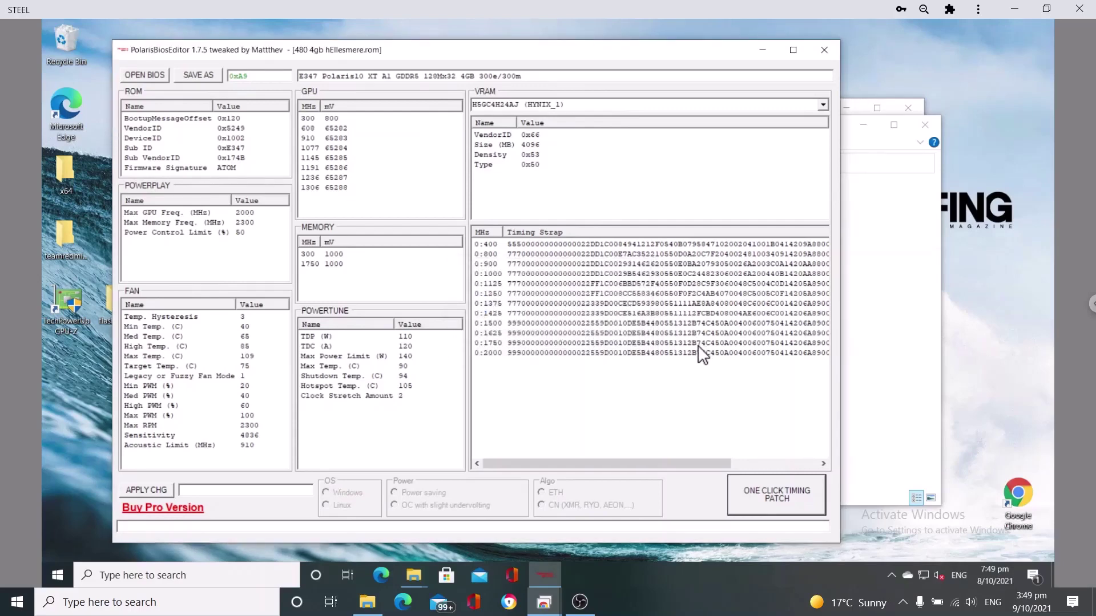
left_click(773, 494)
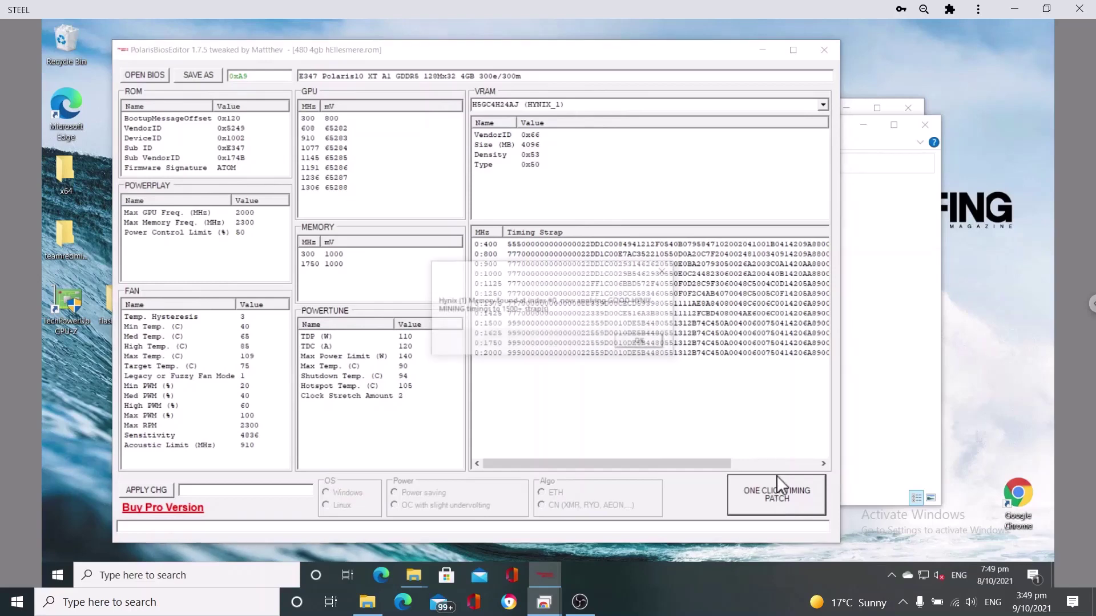
left_click(642, 341)
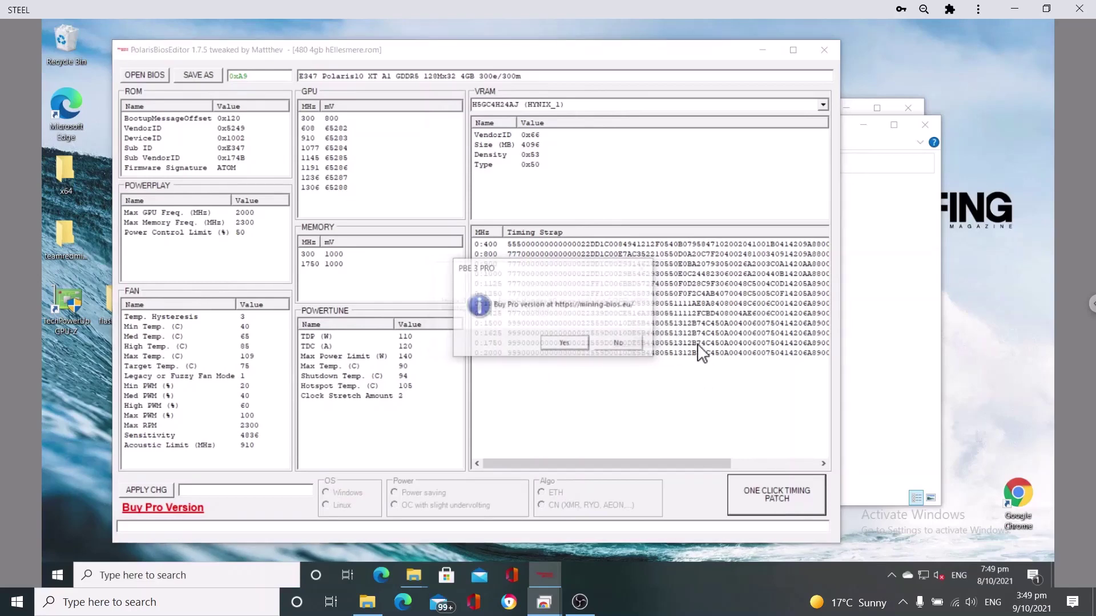
left_click(621, 344)
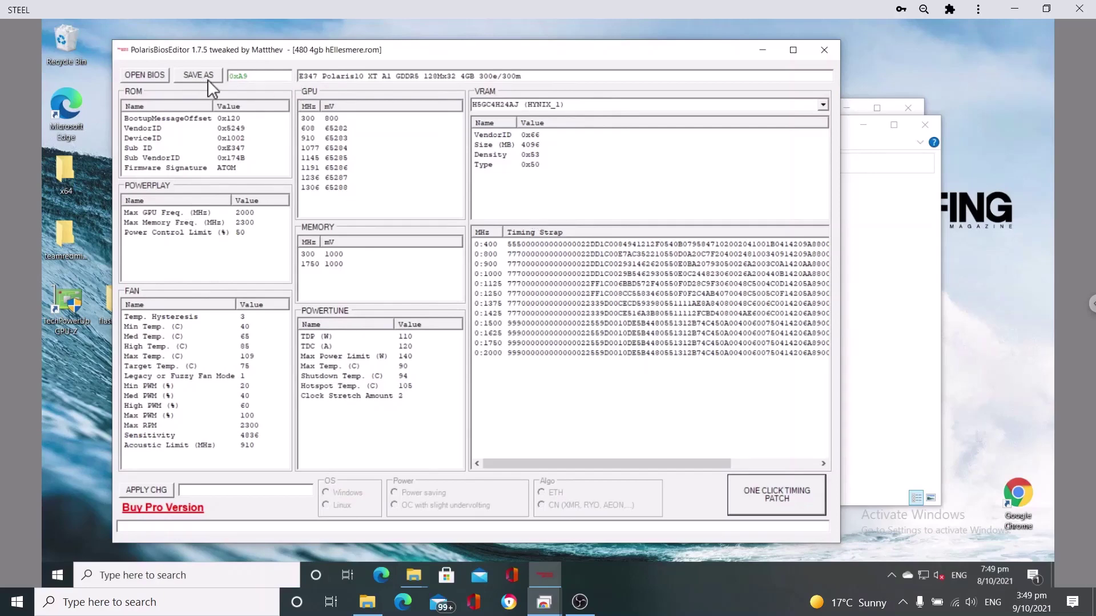
left_click(773, 498)
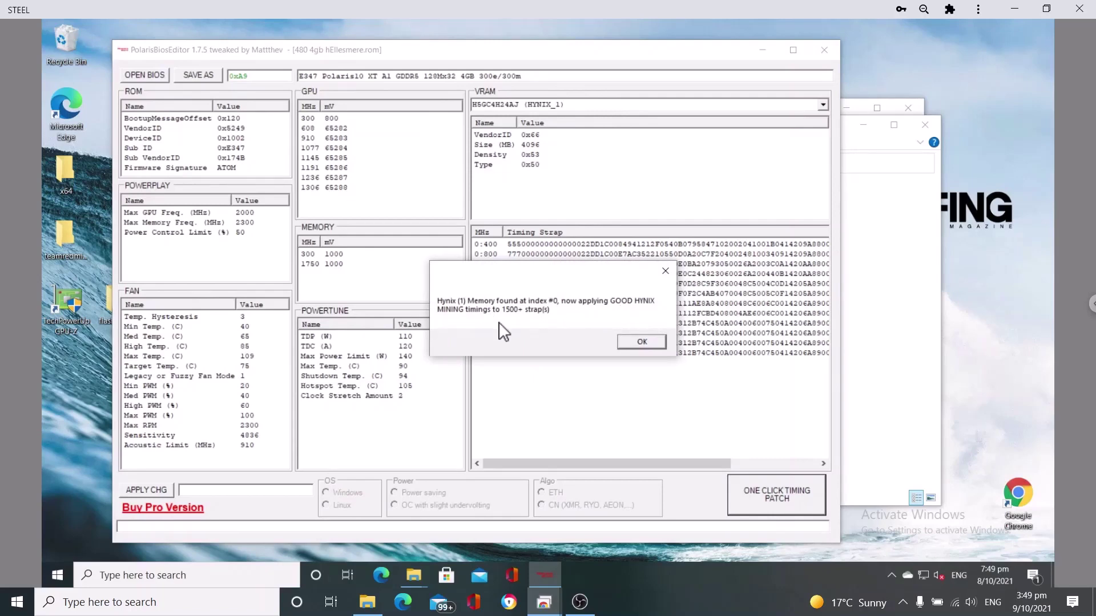
left_click(647, 344)
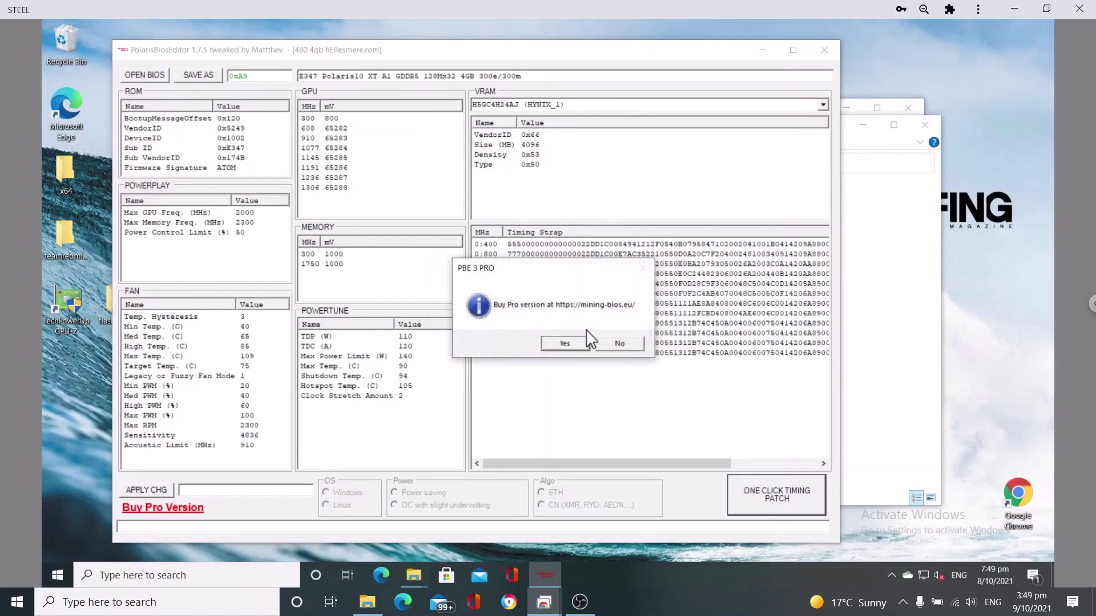
left_click(627, 344)
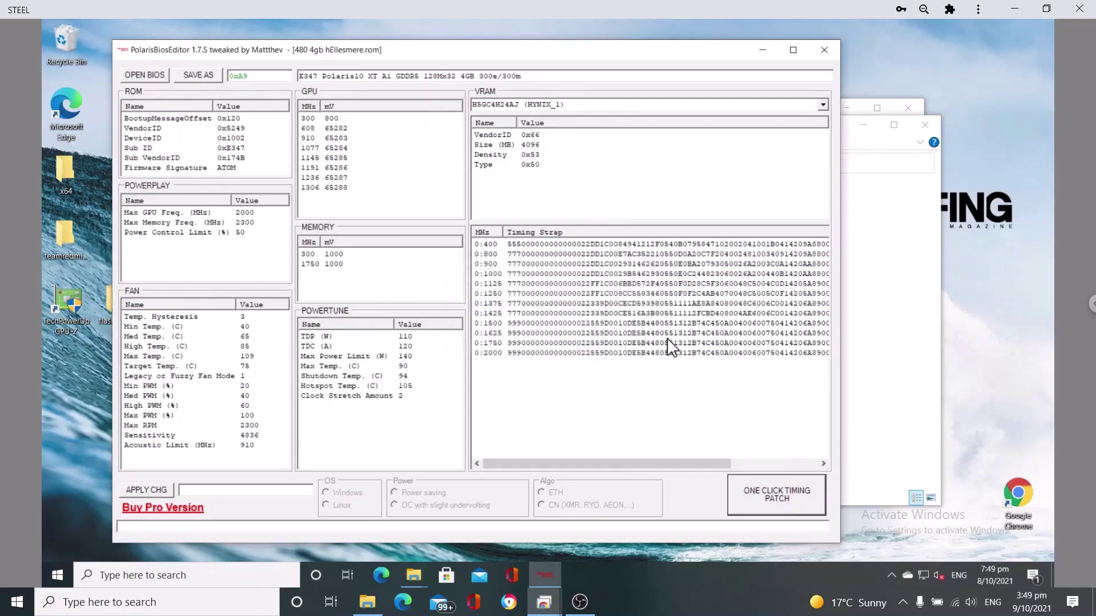
Step: Save the patched BIOS as mooded480.rom in Orgional Bios and close PolarisBiosEditor
left_click(196, 75)
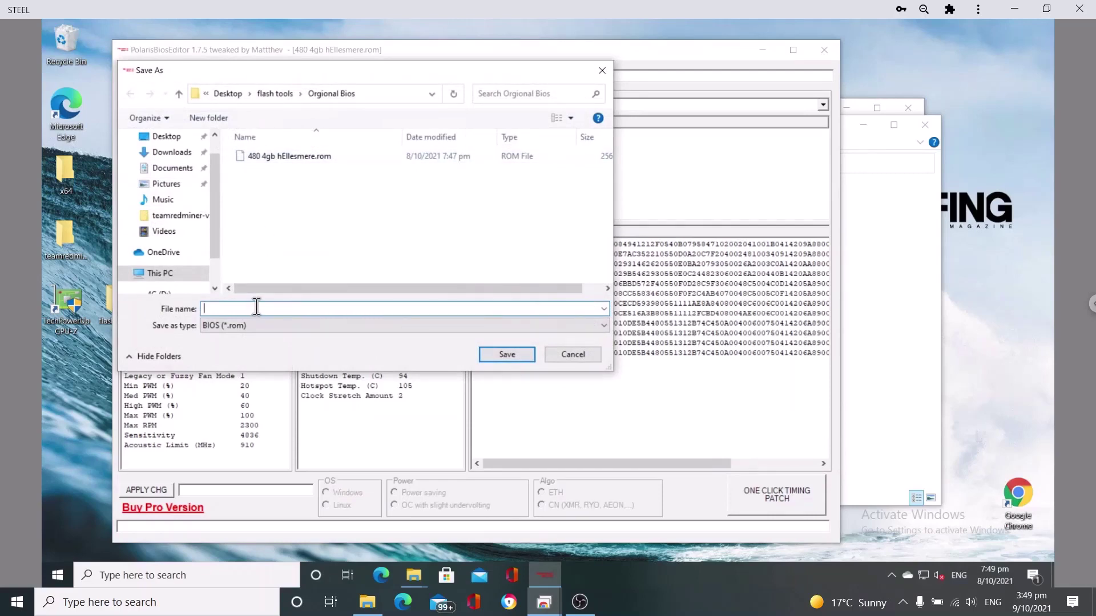
type("mooded480")
left_click(518, 353)
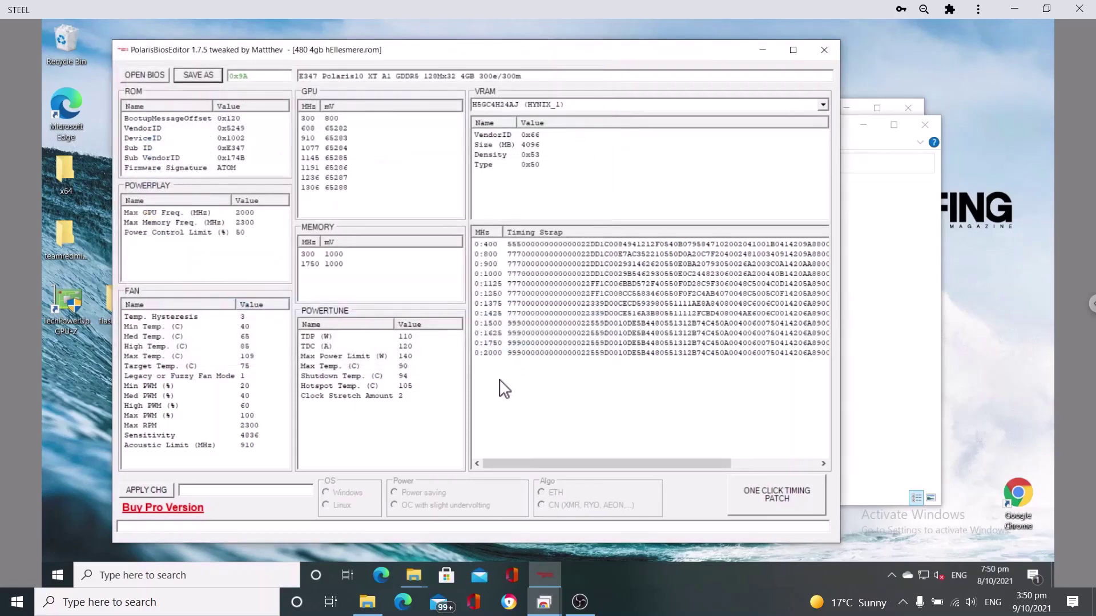
left_click(825, 49)
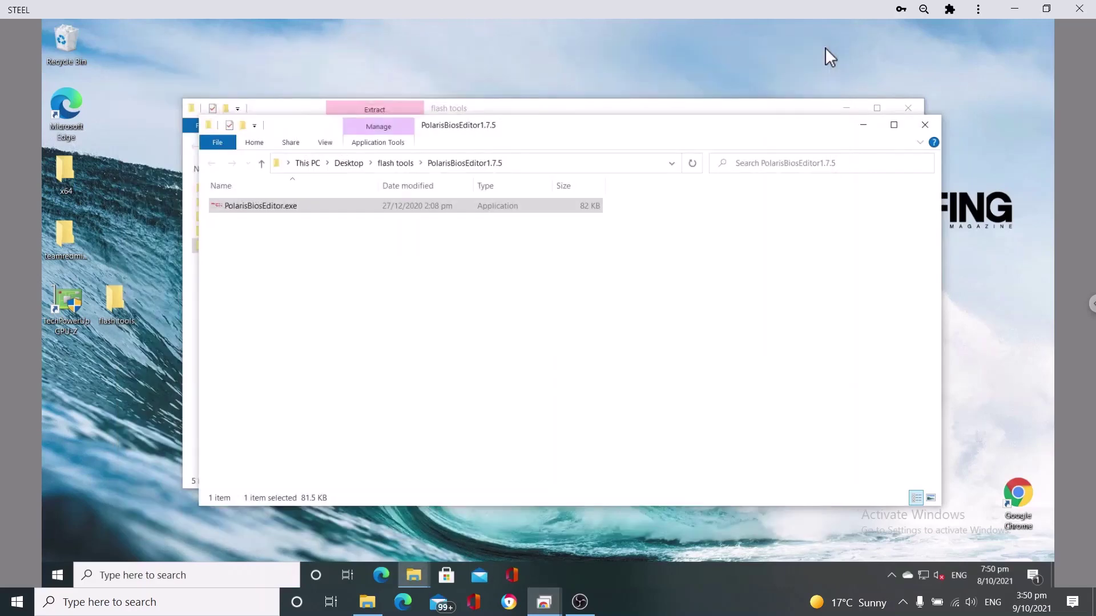
Step: Close the PolarisBiosEditor1.7.5 window and extract amdvbflash_win_3.15.zip into its own folder
left_click(924, 125)
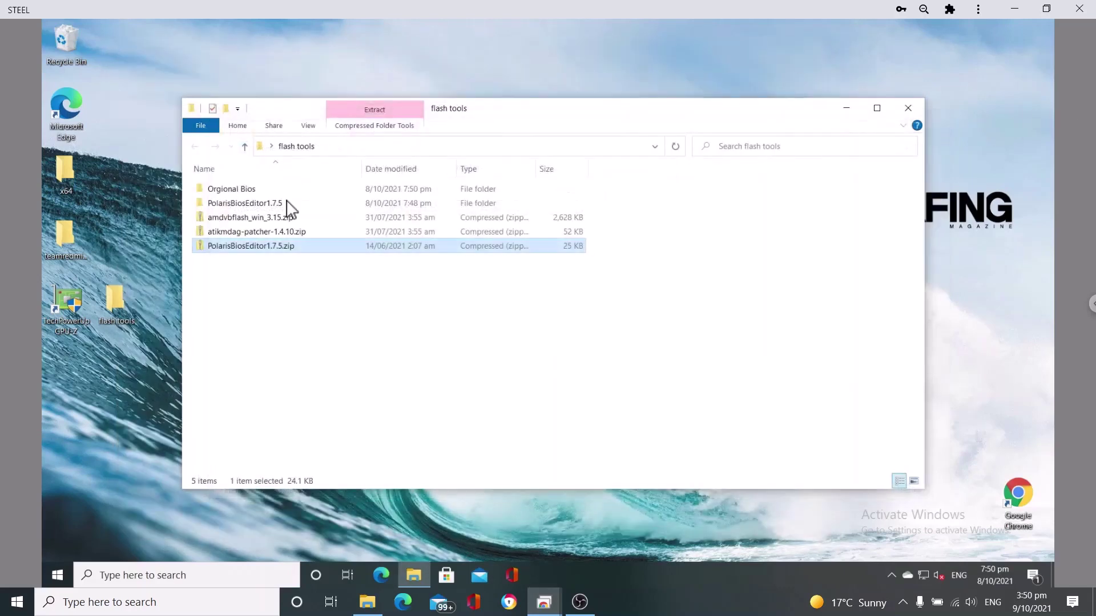
left_click(245, 218)
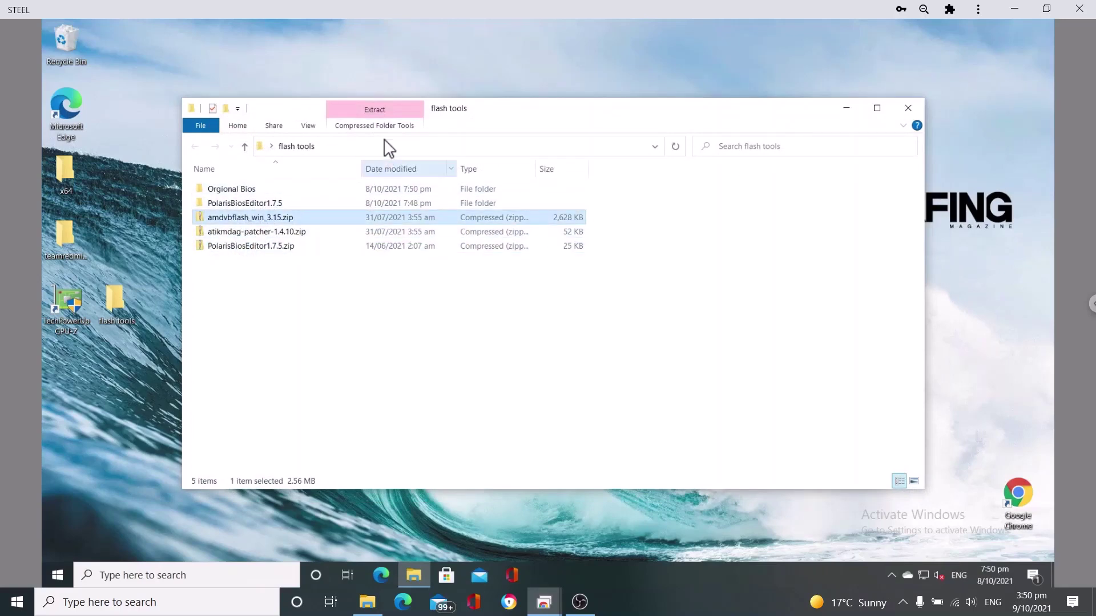
left_click(379, 108)
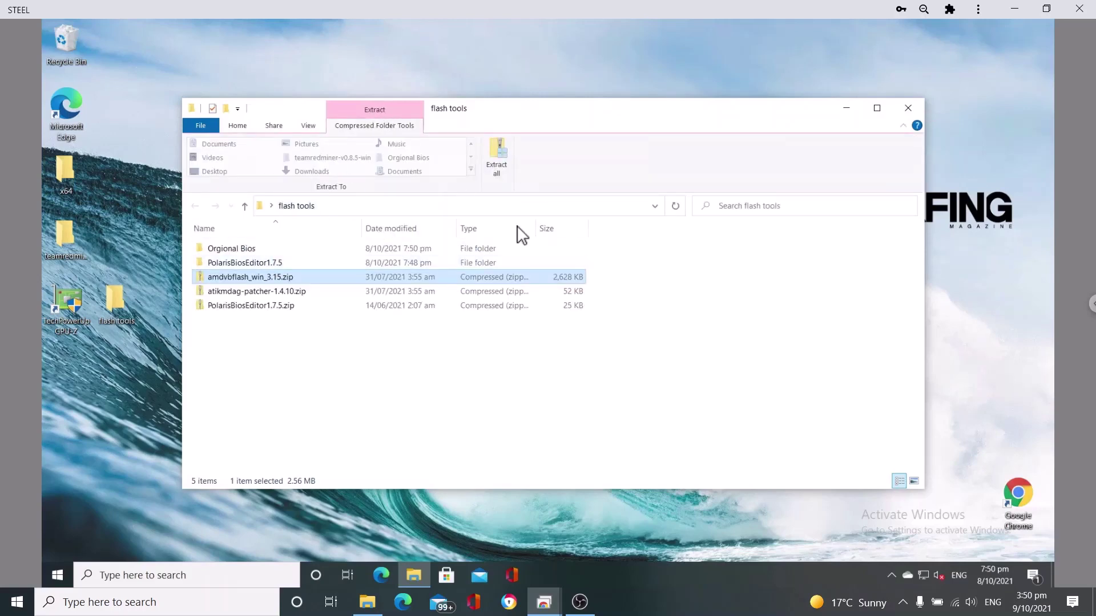
left_click(262, 327)
left_click(245, 279)
right_click(254, 278)
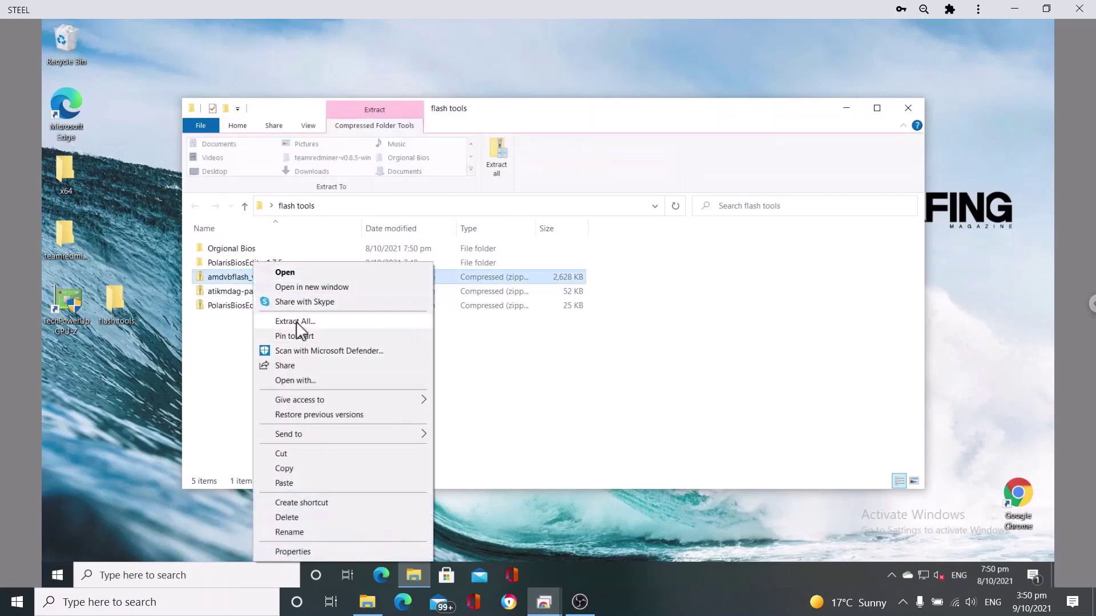
left_click(295, 321)
left_click(646, 433)
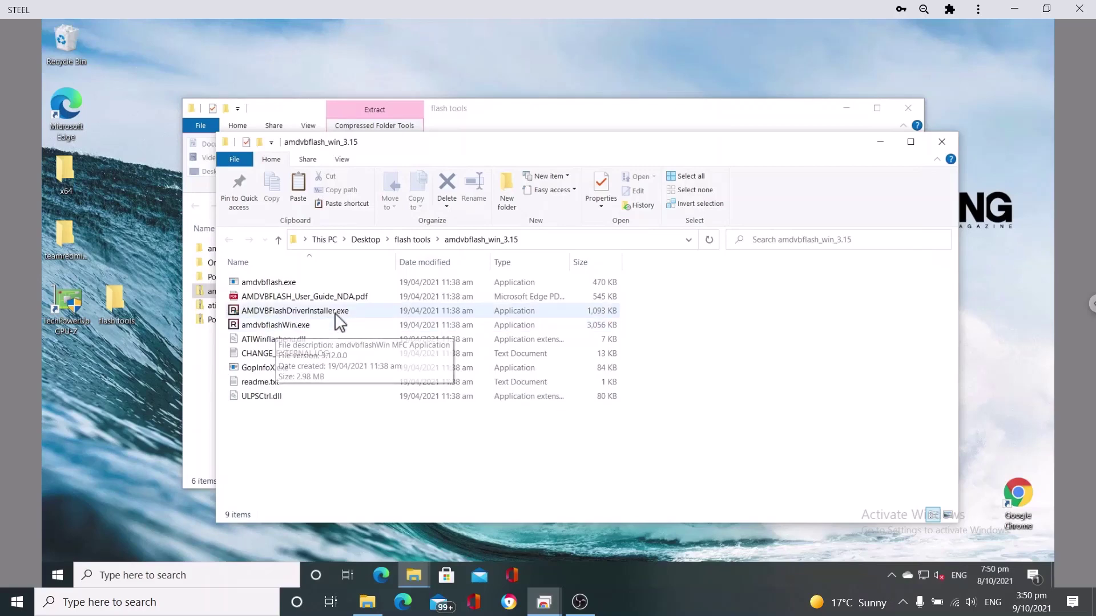
Step: Run AMDVBFlashDriverInstaller.exe as administrator
left_click(269, 317)
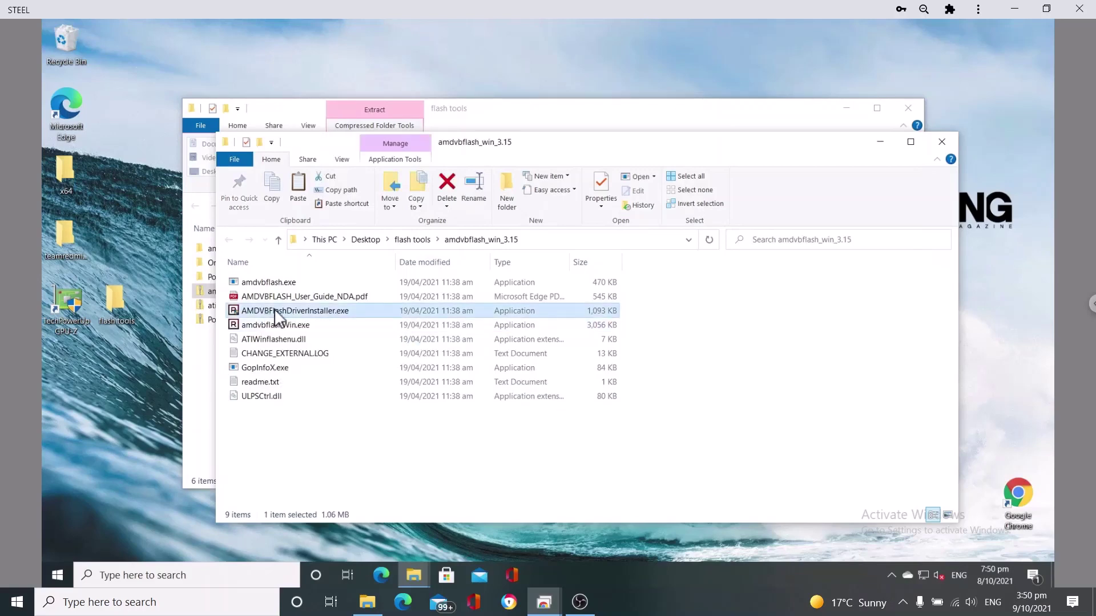
right_click(286, 313)
left_click(330, 277)
Step: Approve the AMDVBFlash Driver Installer, install the driver with option i, and close the console
left_click(480, 379)
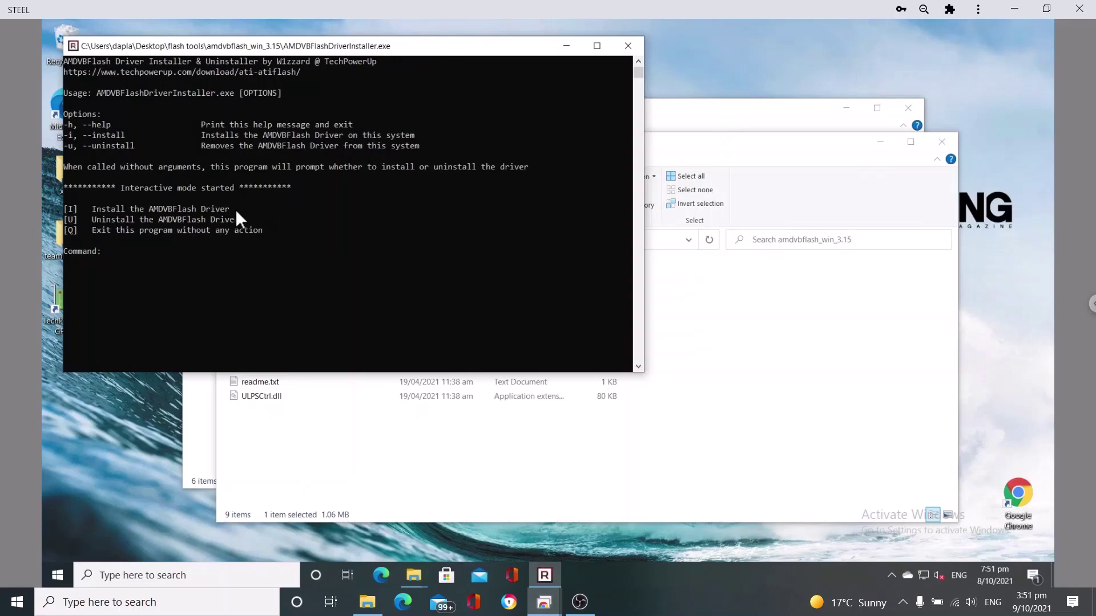
type("i")
key("Return")
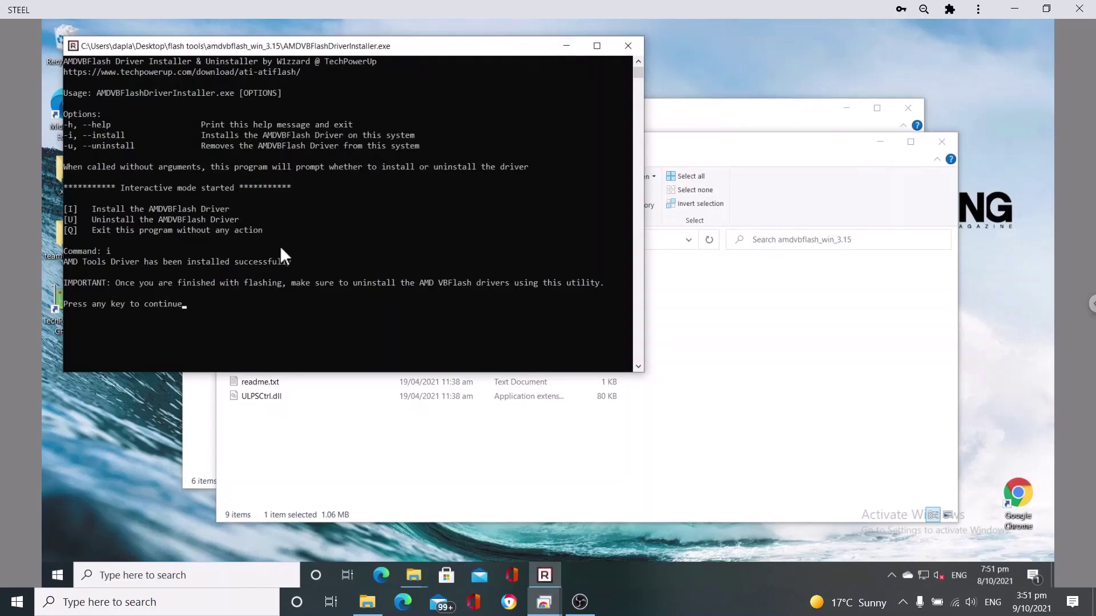
key("Return")
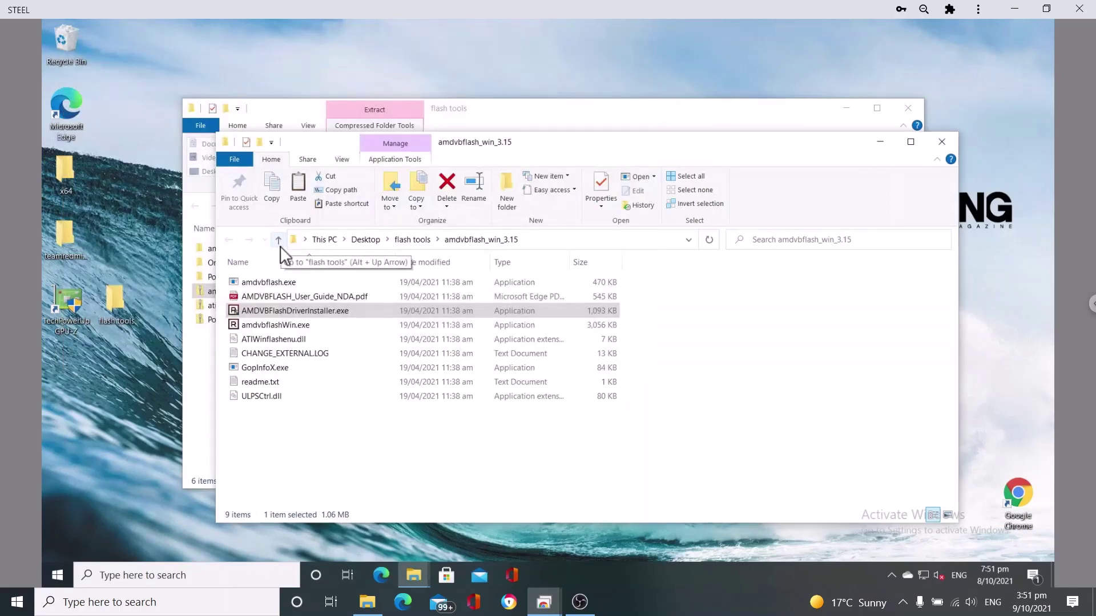
Step: Launch amdvbflashWin.exe as administrator to list the RX 480 and its VBIOS, cancelling the Load Image dialog
left_click(278, 327)
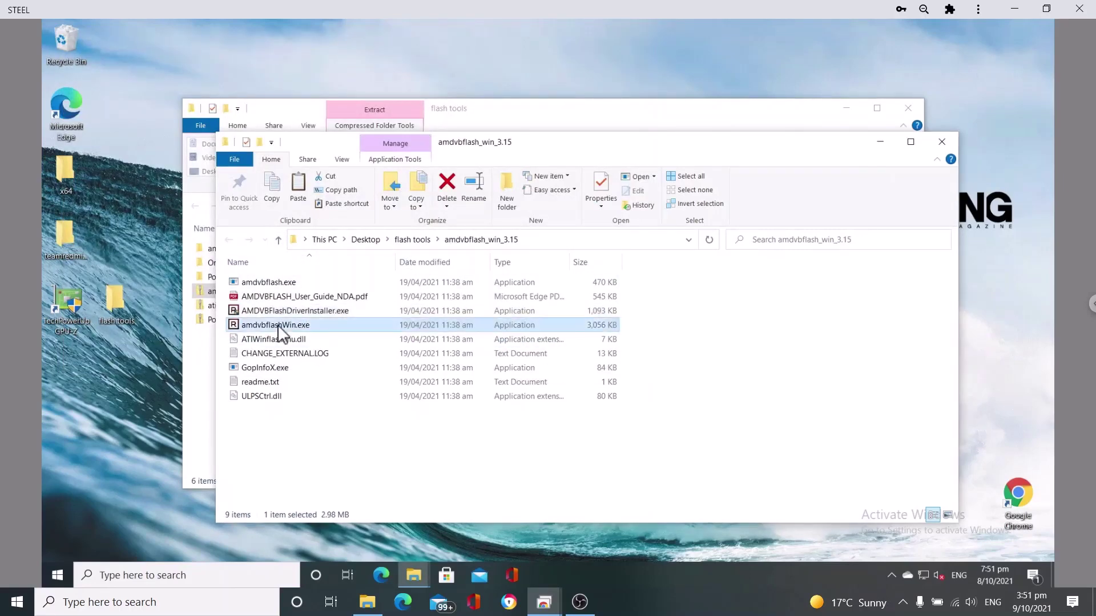
right_click(269, 326)
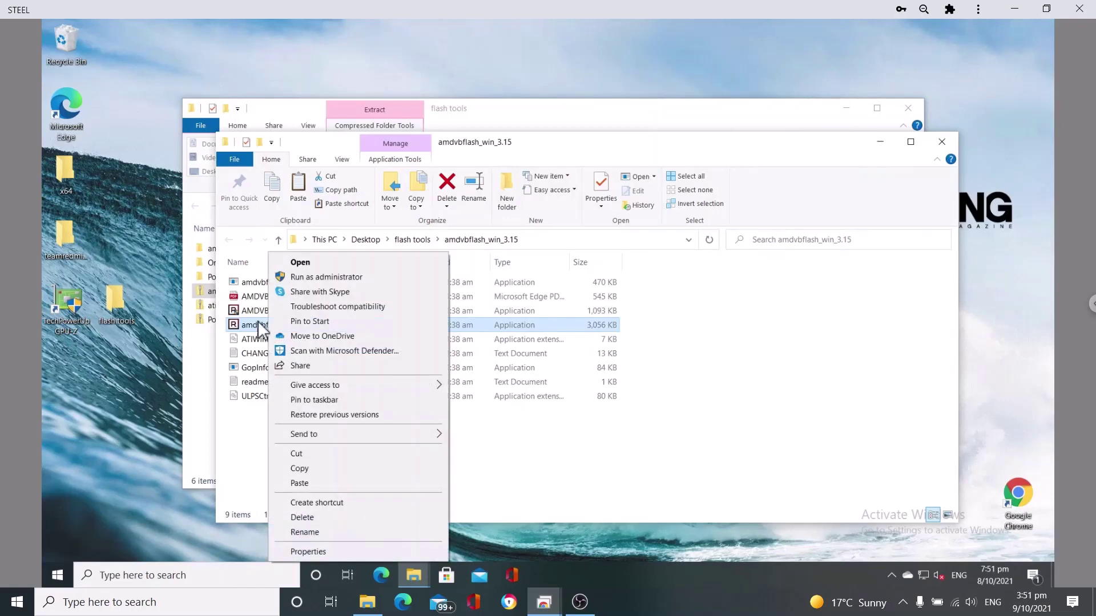
left_click(339, 278)
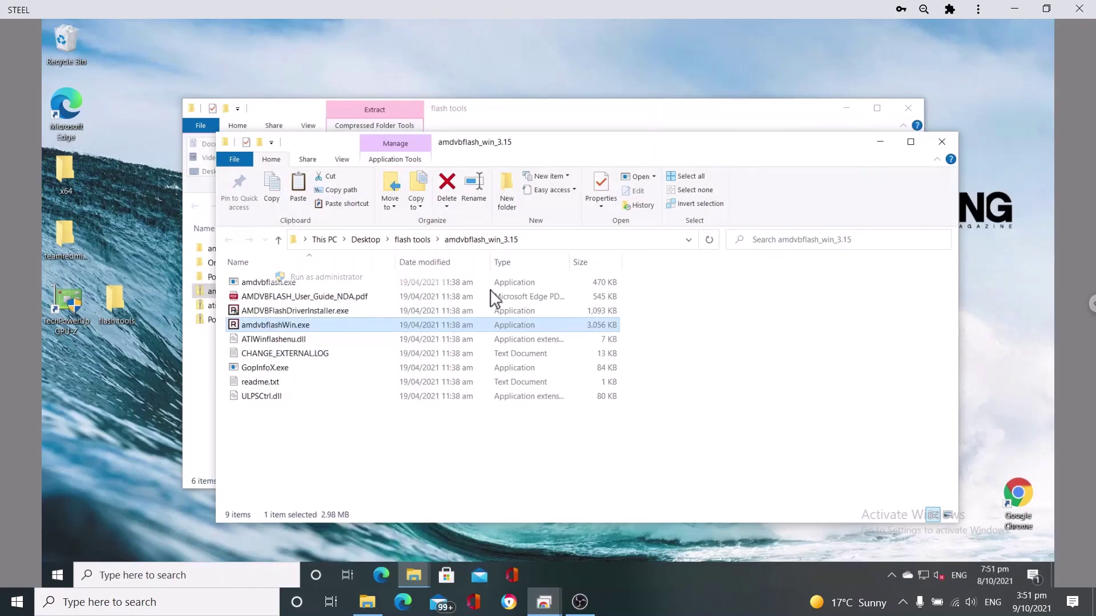
left_click(480, 391)
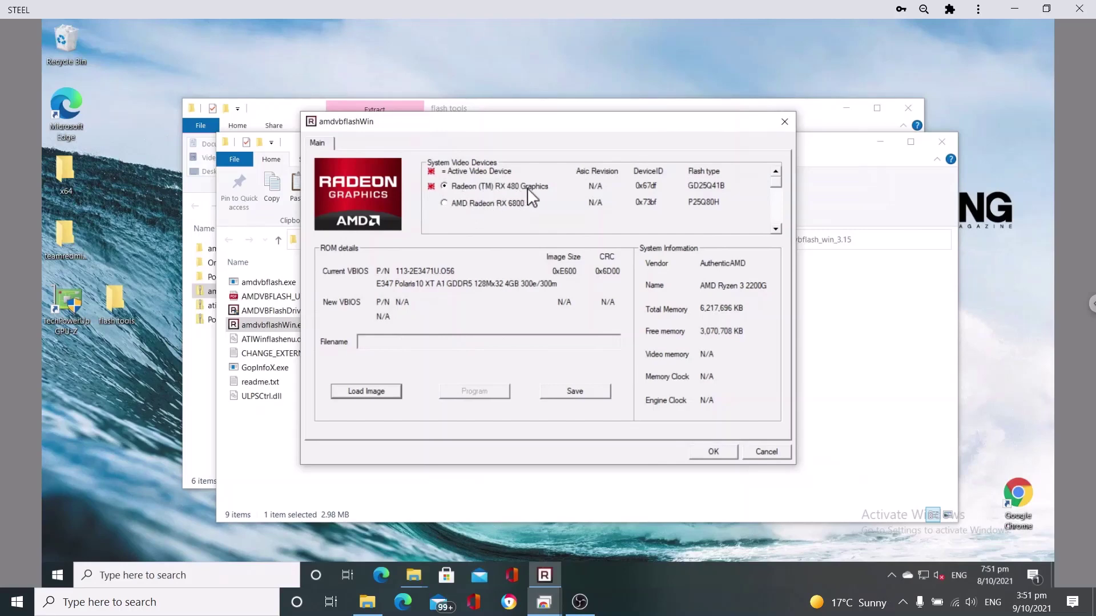
left_click(365, 391)
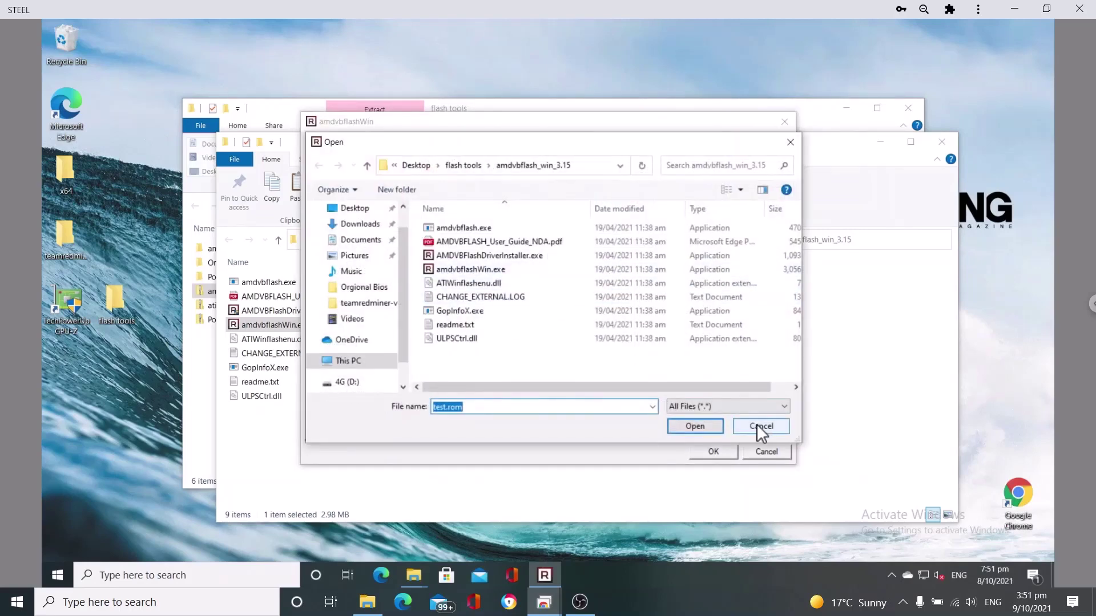
left_click(762, 427)
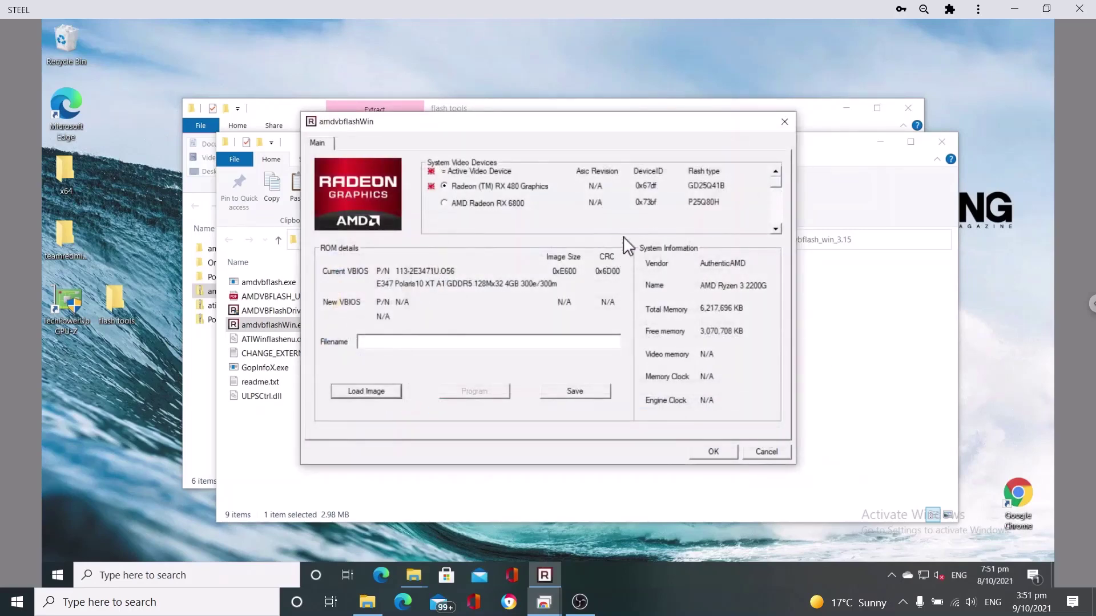
Step: Save the RX 480's current VBIOS 113-2E3471U.O56 as 'bios backup.rom' in Orgional Bios
left_click(571, 394)
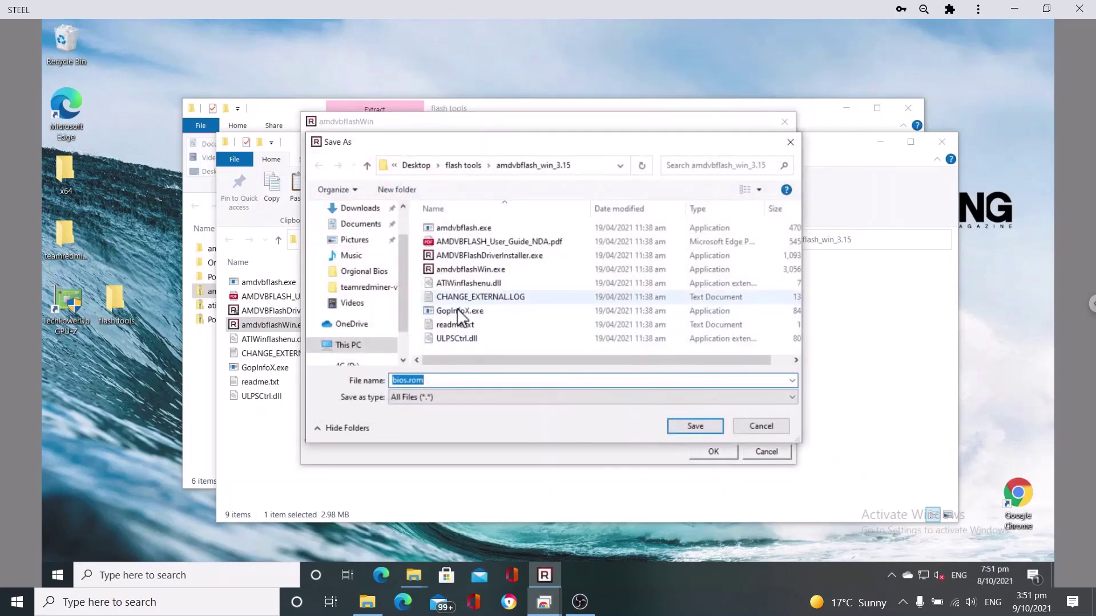
left_click(390, 379)
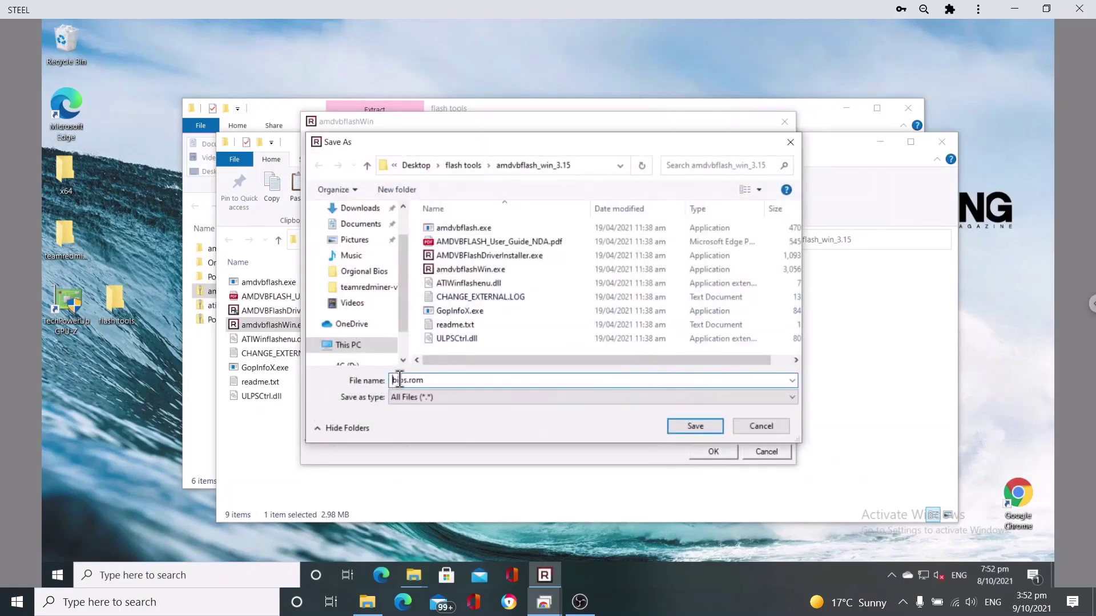
scroll(372, 305, "up", 2)
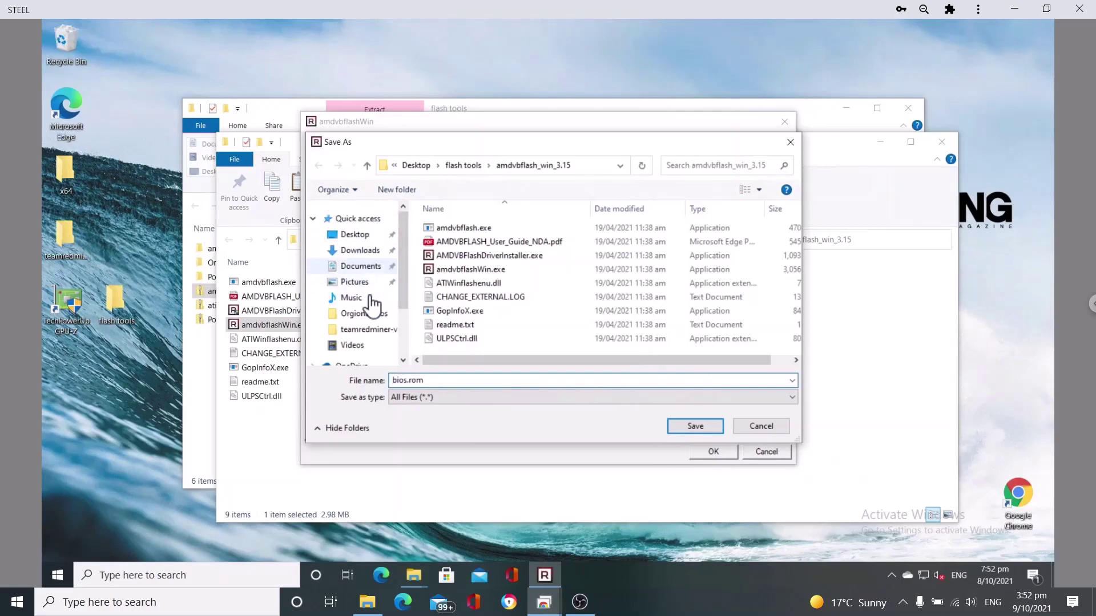
left_click(367, 314)
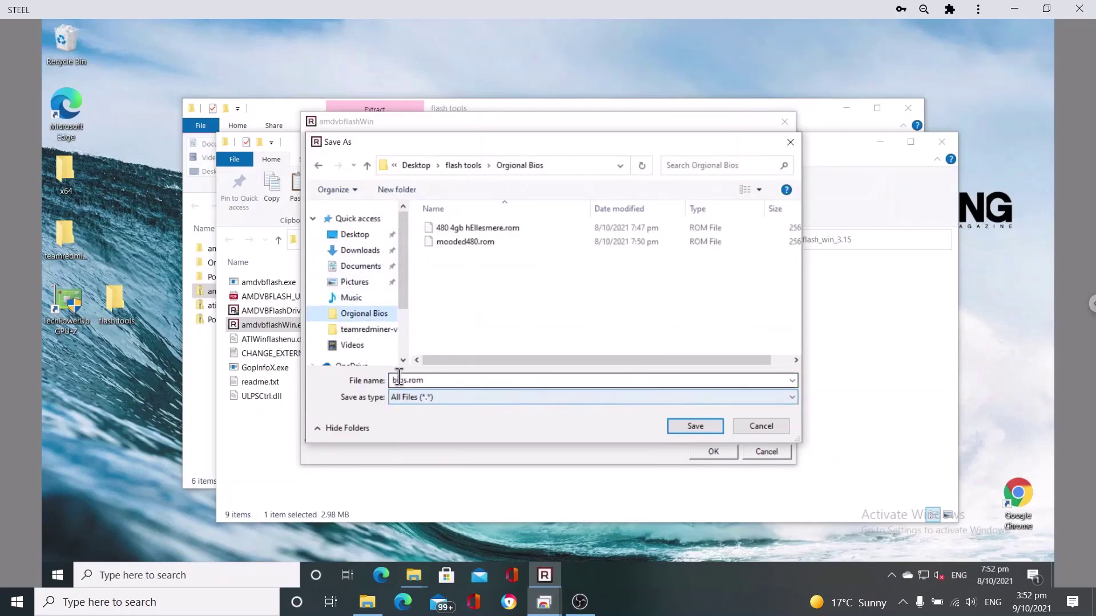
left_click(402, 378)
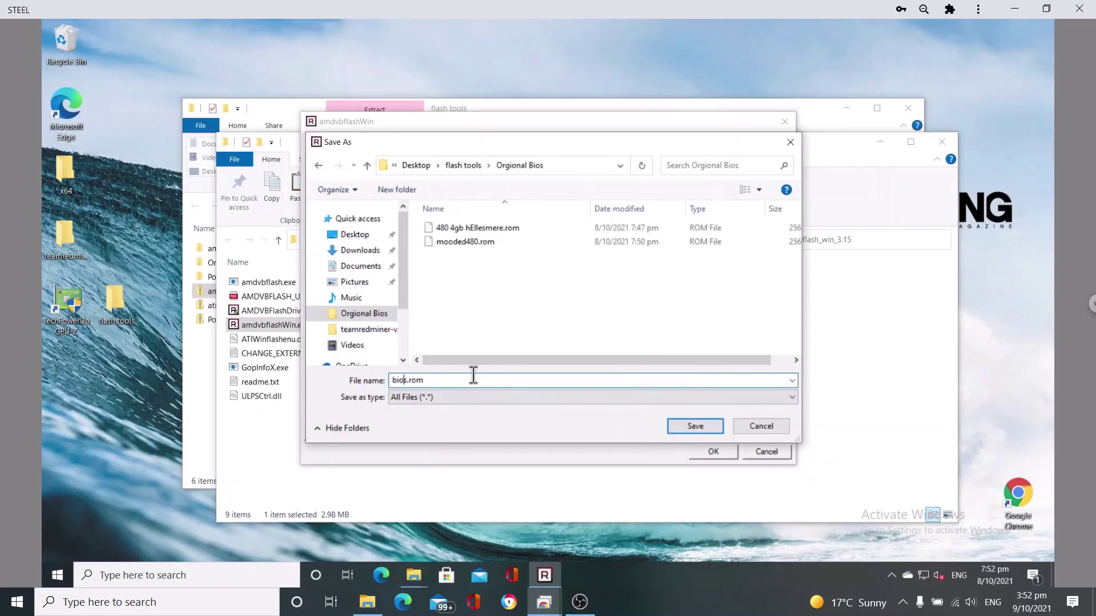
key("Right")
type("backup")
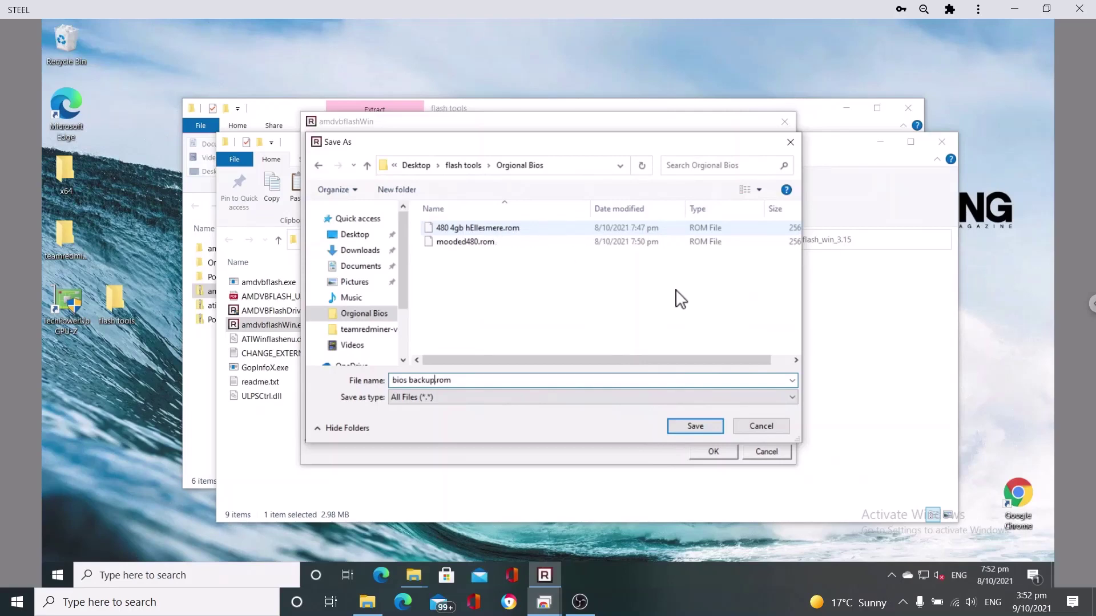
left_click(695, 428)
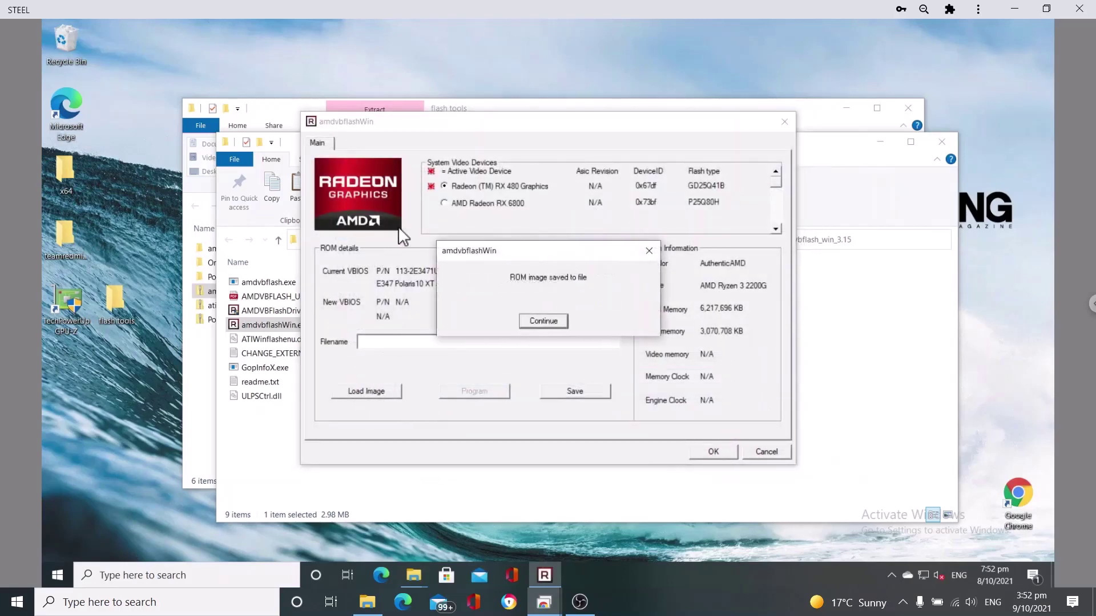
left_click(551, 323)
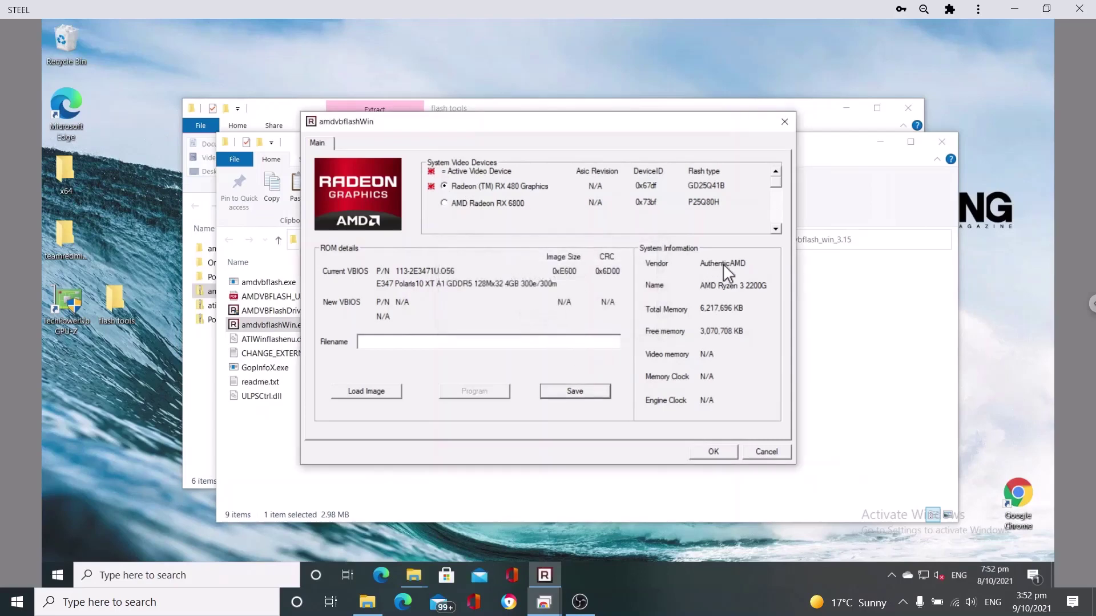
Step: Load mooded480.rom from Orgional Bios as the new image (size 0x40000, CRC 0x6900)
left_click(382, 393)
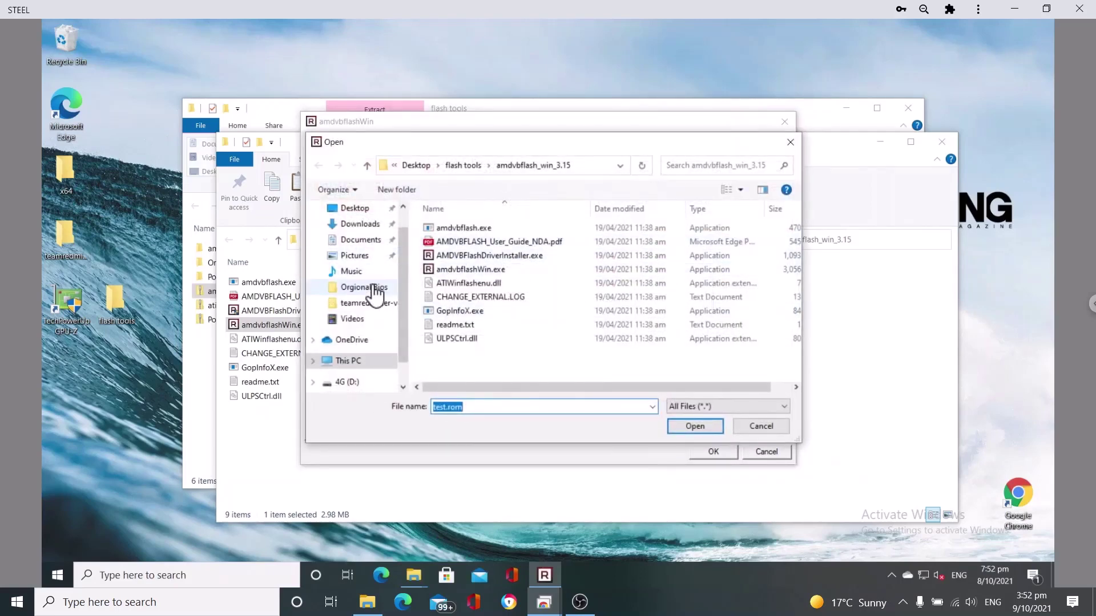
left_click(376, 287)
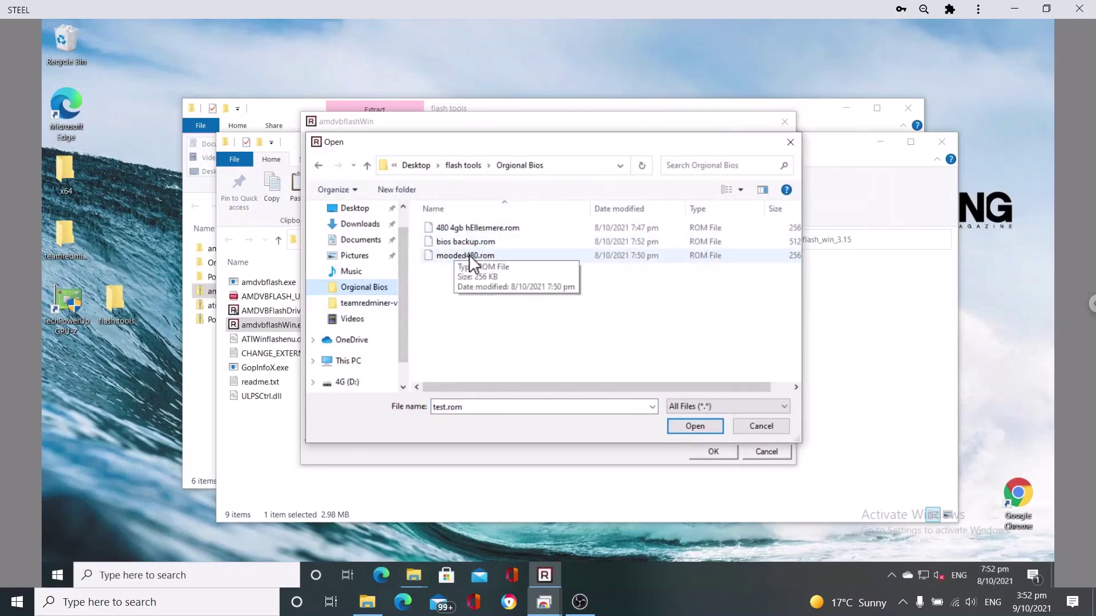
left_click(491, 255)
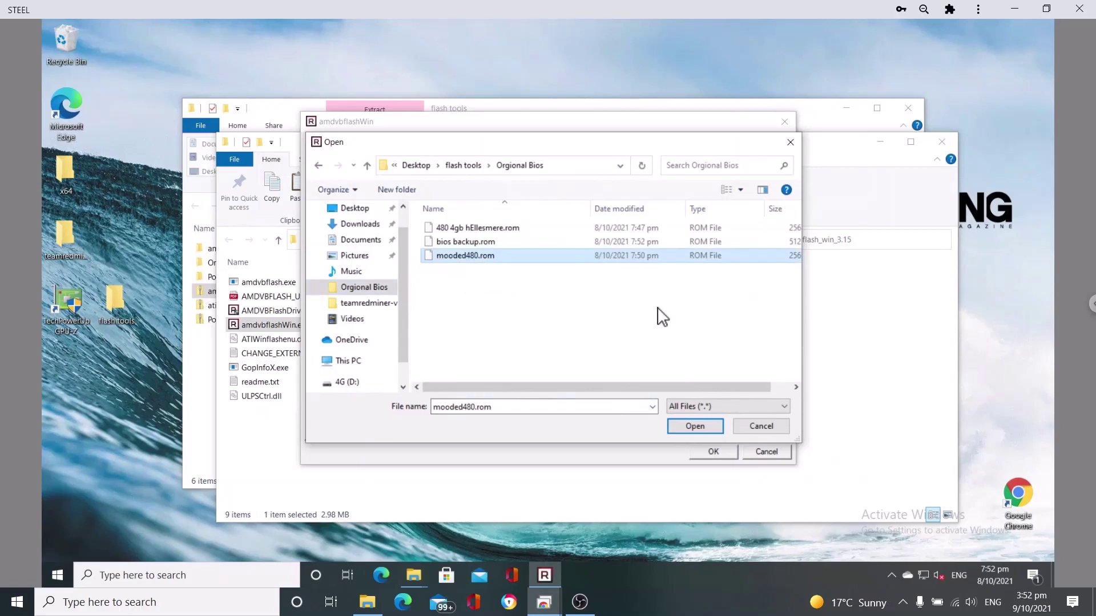
left_click(695, 426)
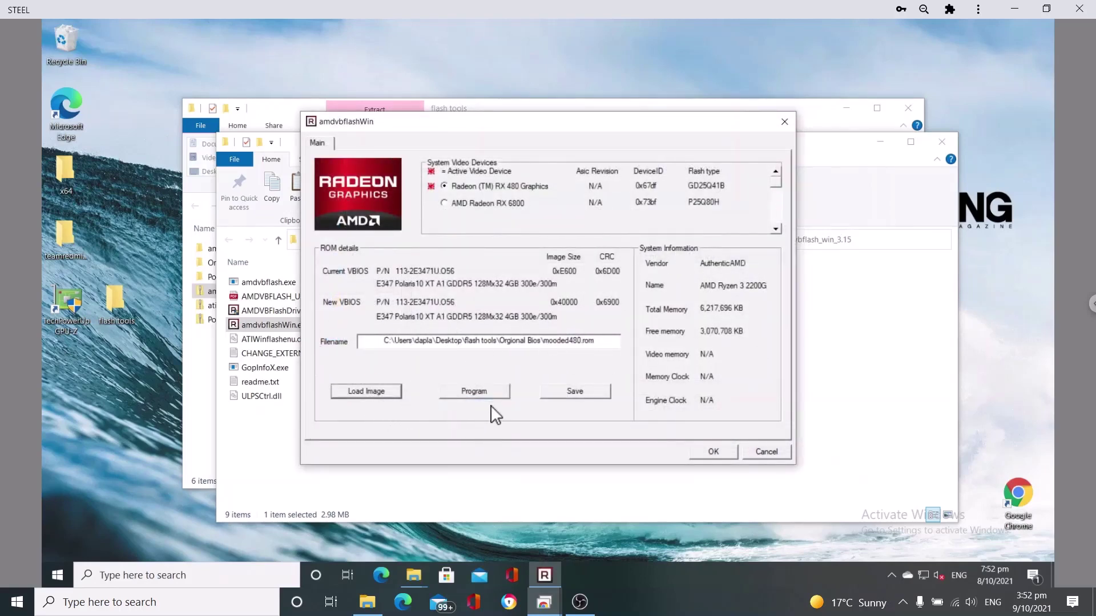
Step: Program mooded480.rom onto the RX 480, decline the reboot, and close amdvbflashWin
left_click(479, 393)
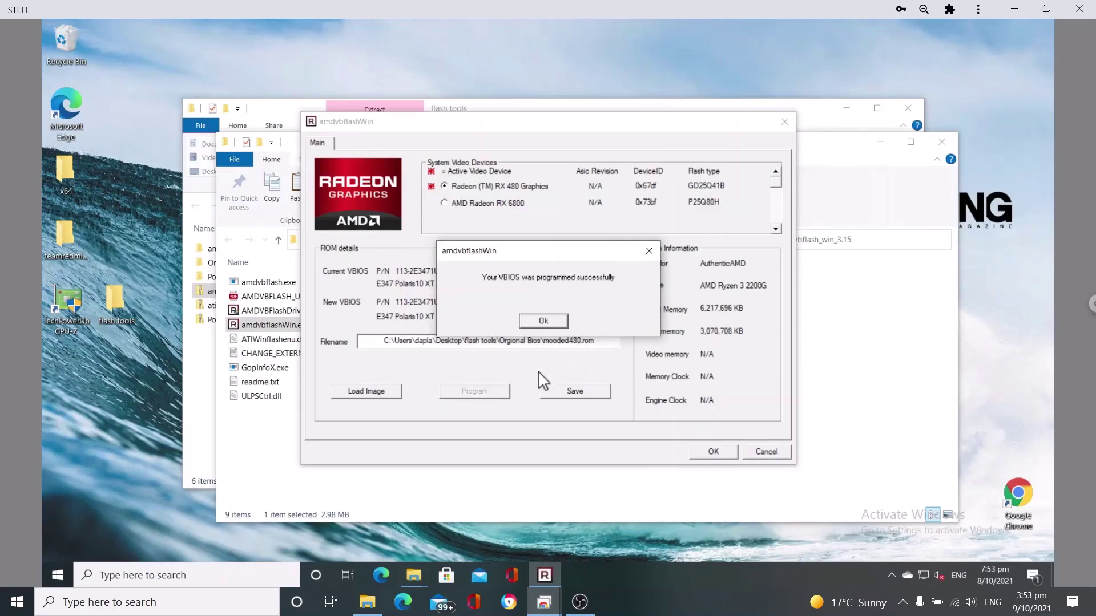
left_click(542, 323)
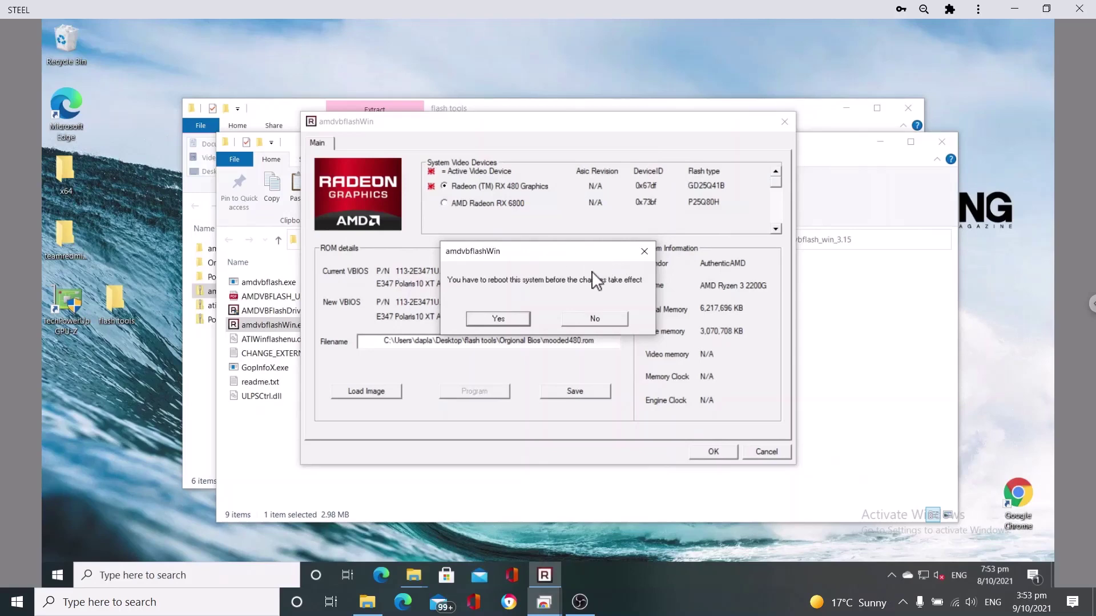
left_click(594, 320)
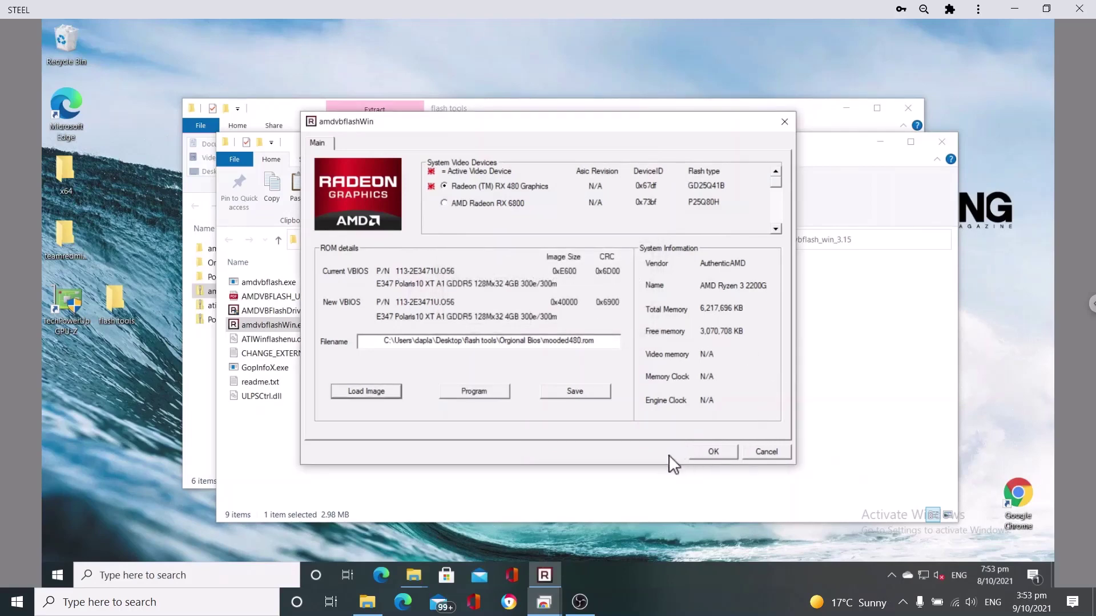
left_click(713, 452)
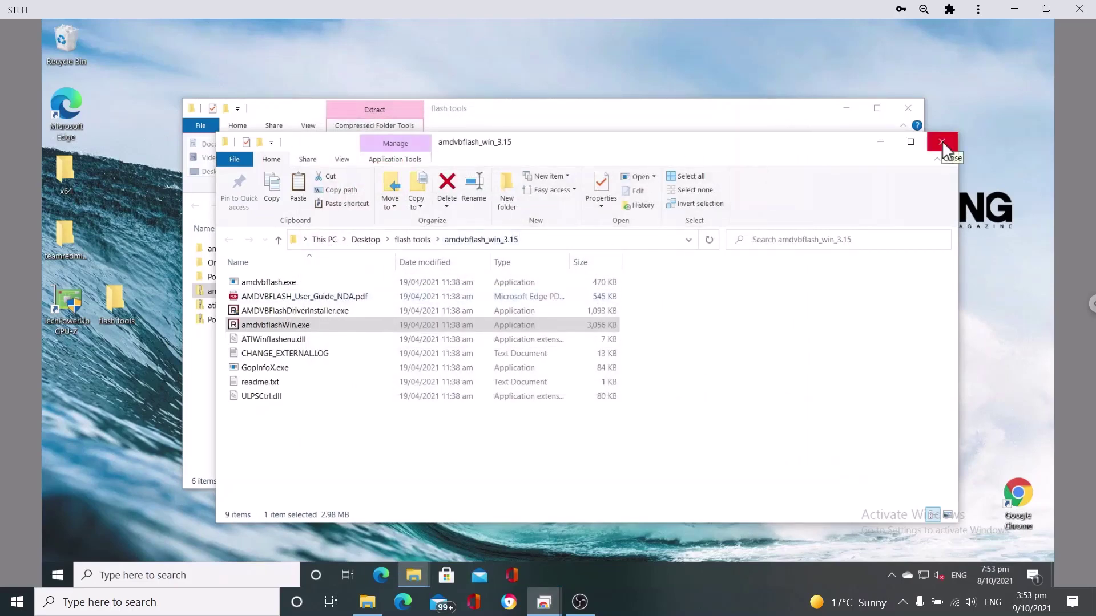
Step: Run AMDVBFlashDriverInstaller.exe as administrator and uninstall the AMD Tools Driver with option u
left_click(289, 311)
right_click(301, 311)
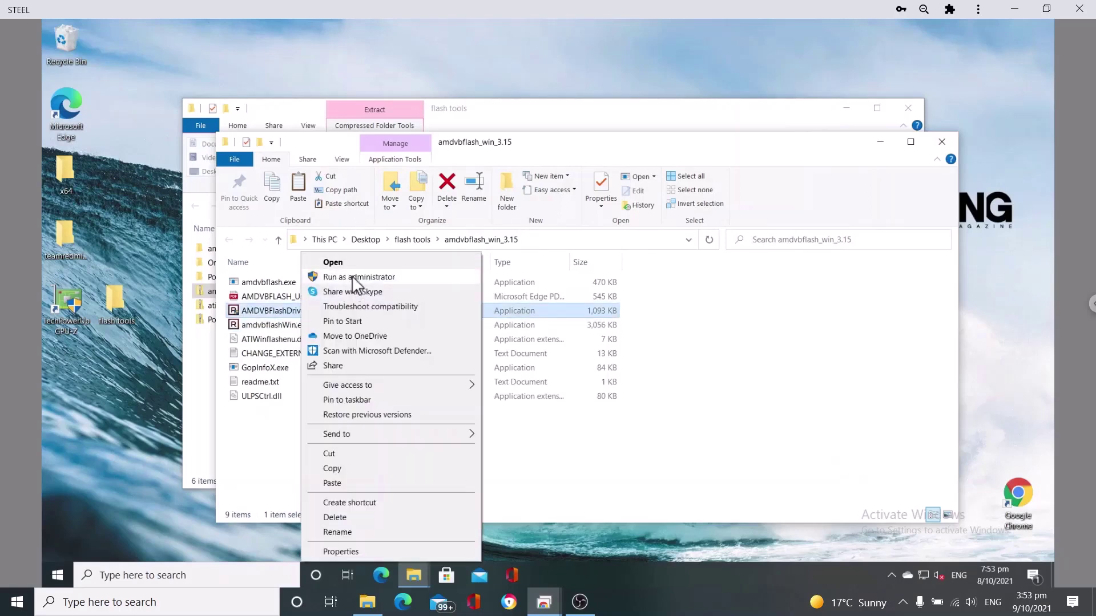
left_click(355, 277)
left_click(497, 385)
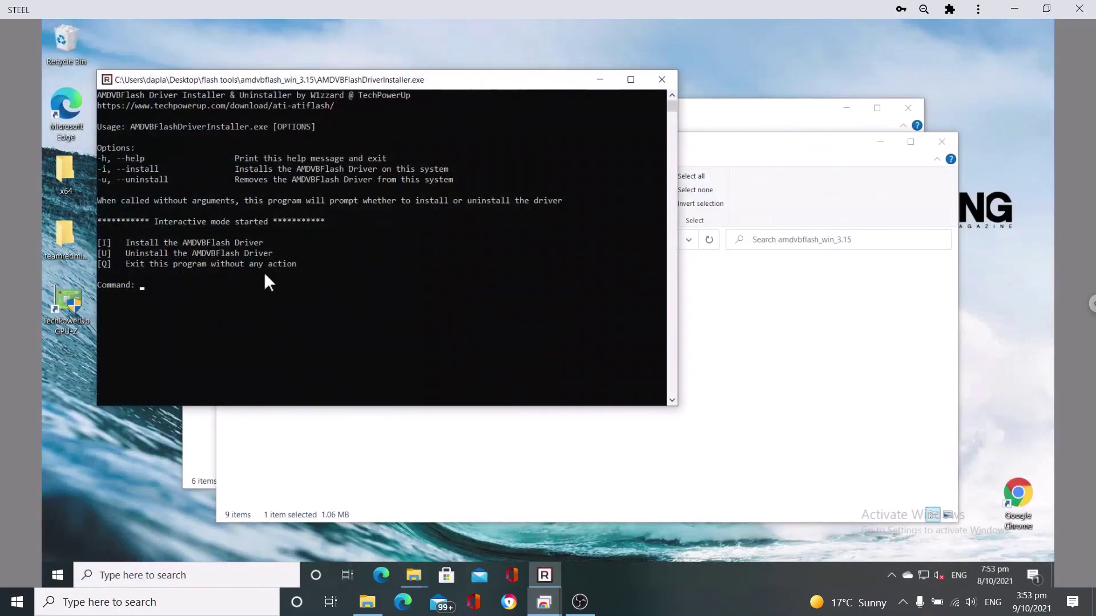
type("u")
key("Return")
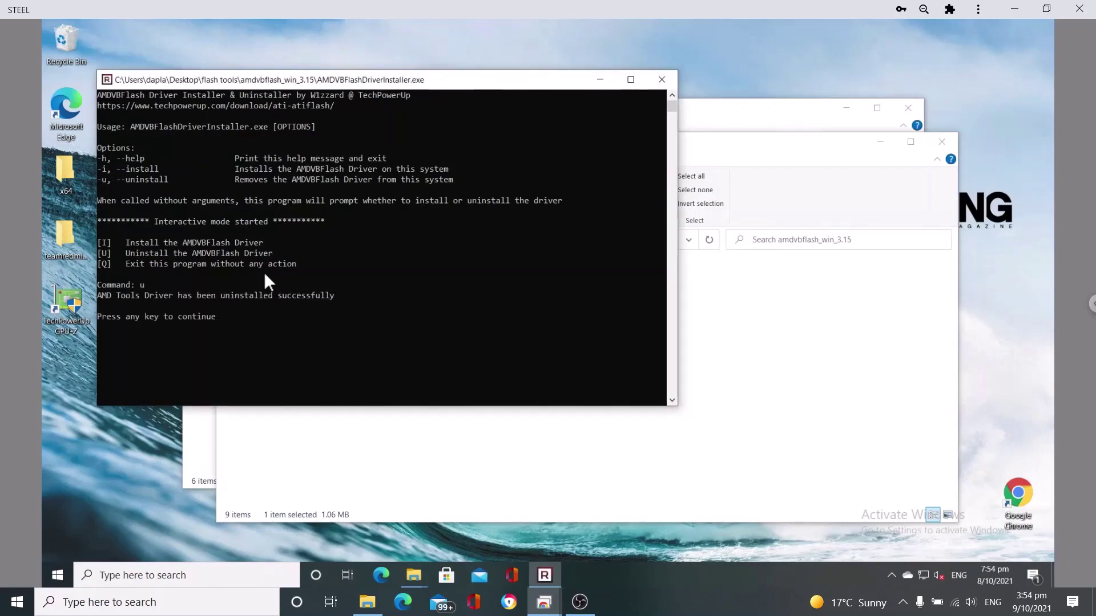
key("Return")
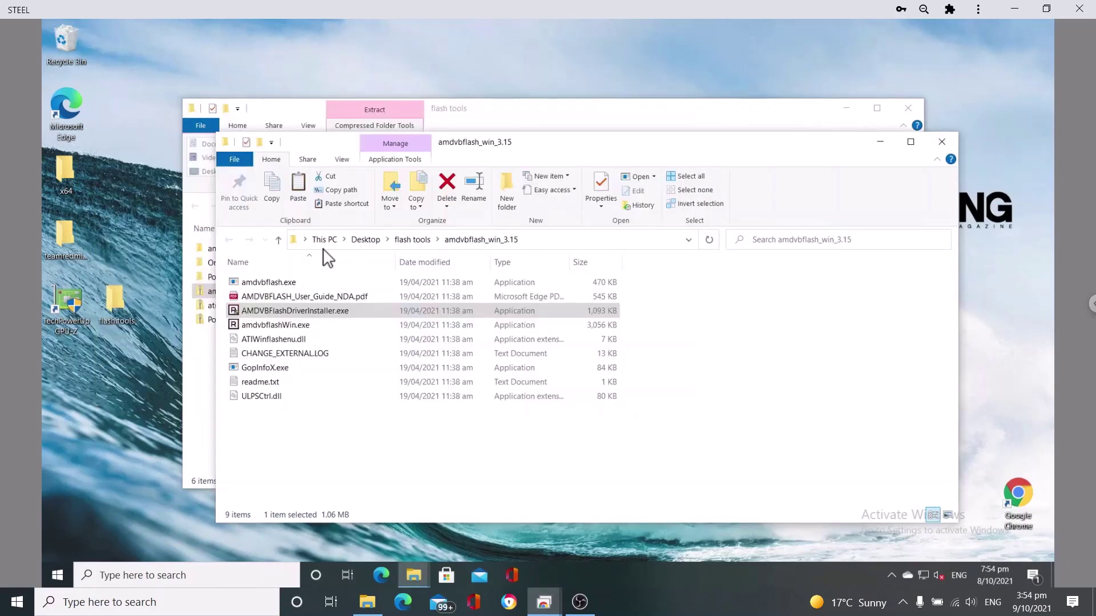
Step: Close the amdvbflash folder and extract atikmdag-patcher-1.4.10.zip
left_click(942, 142)
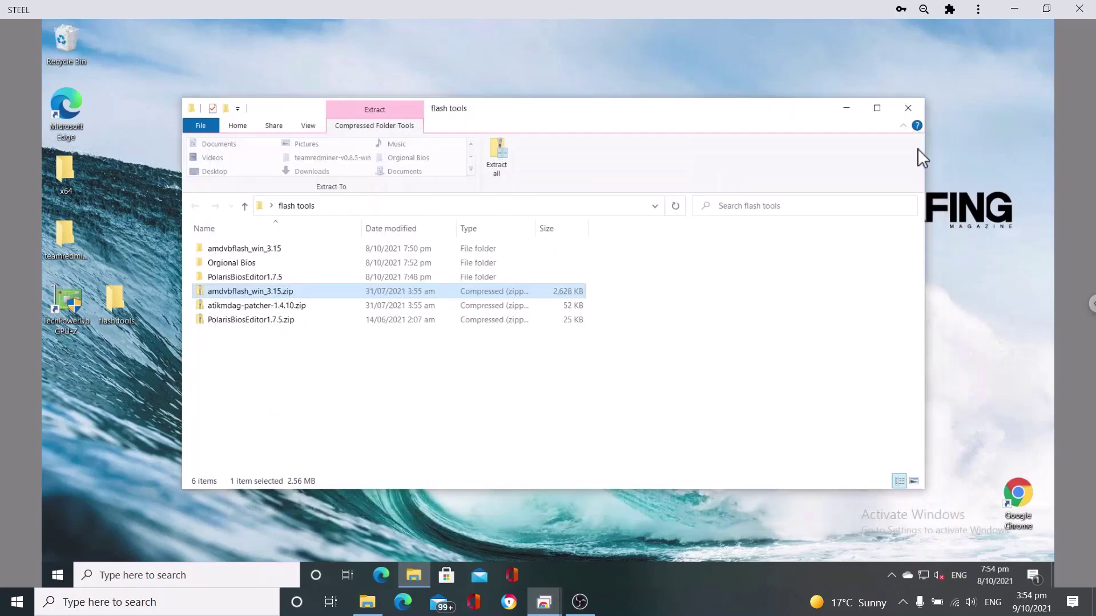
left_click(235, 307)
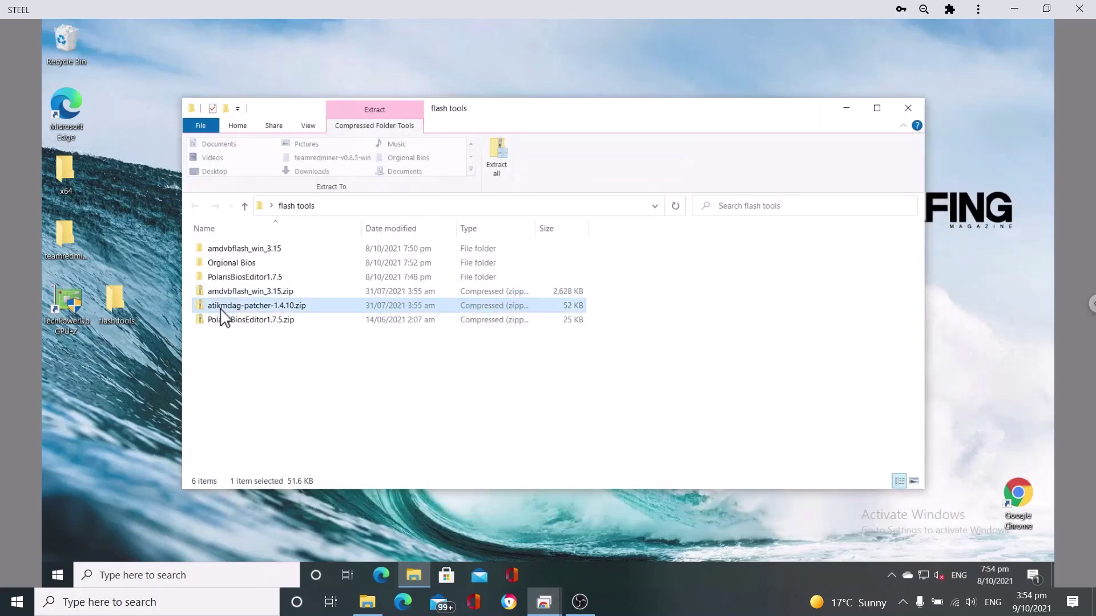
left_click(497, 158)
left_click(649, 433)
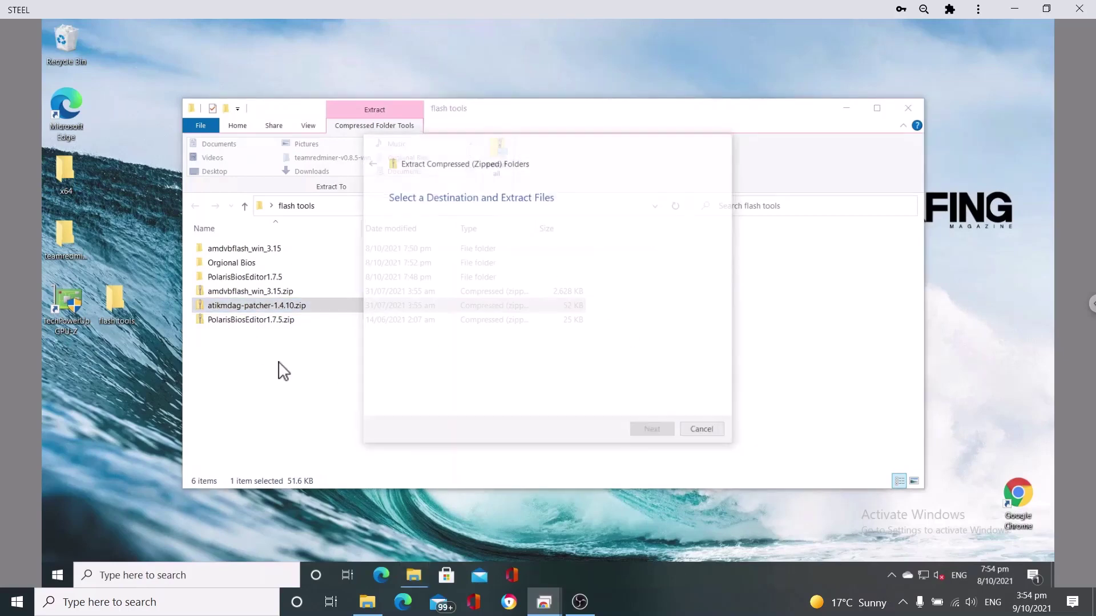
Step: Run atikmdag-patcher.exe as administrator to patch and sign the driver, then close the folder windows
left_click(333, 307)
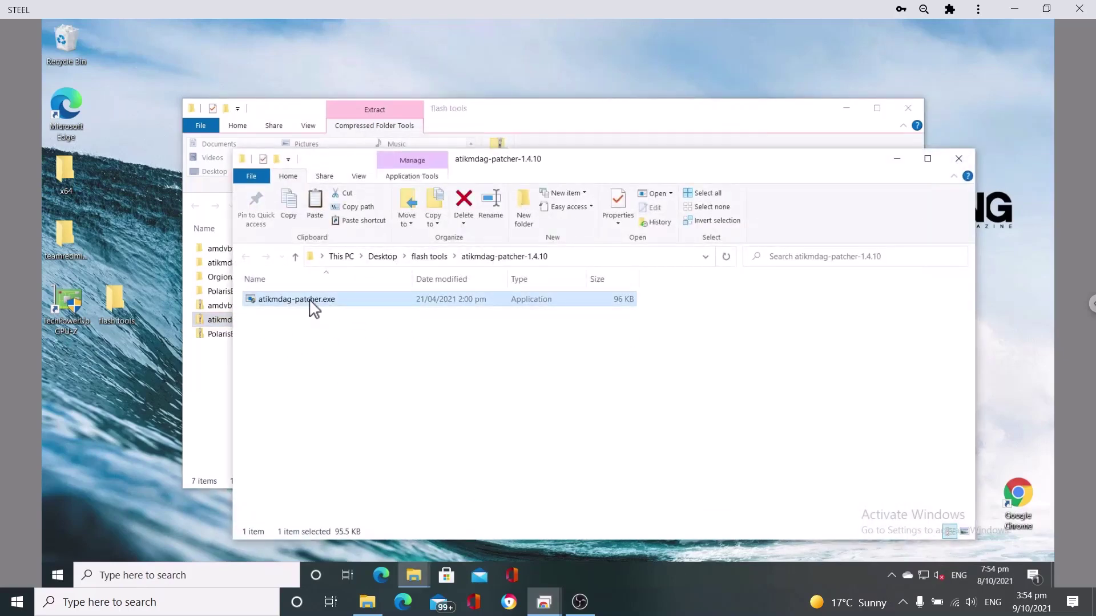
right_click(313, 307)
left_click(388, 278)
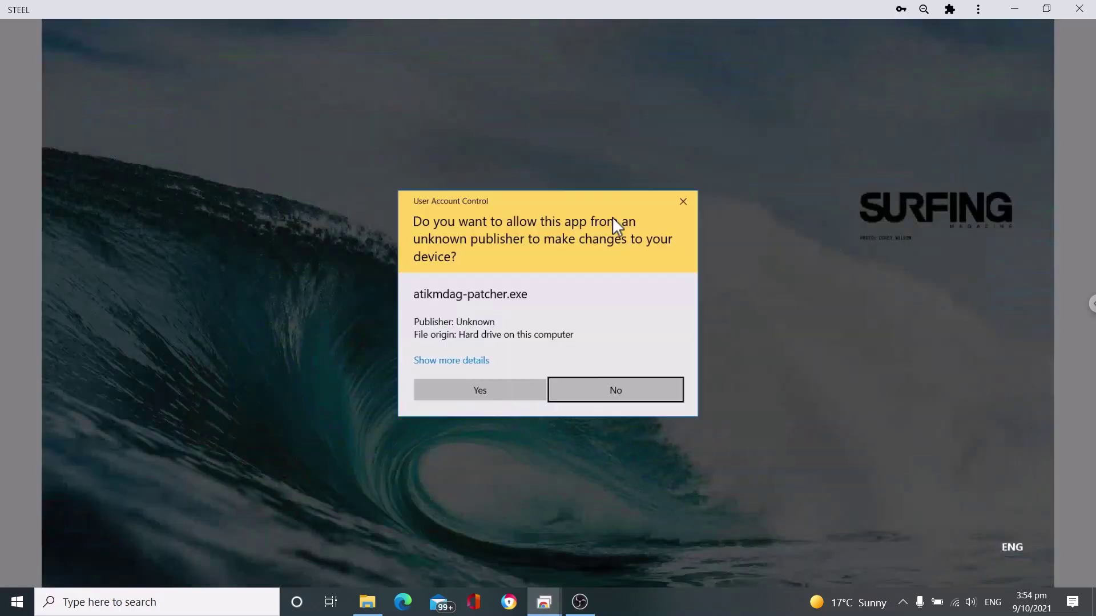
left_click(490, 389)
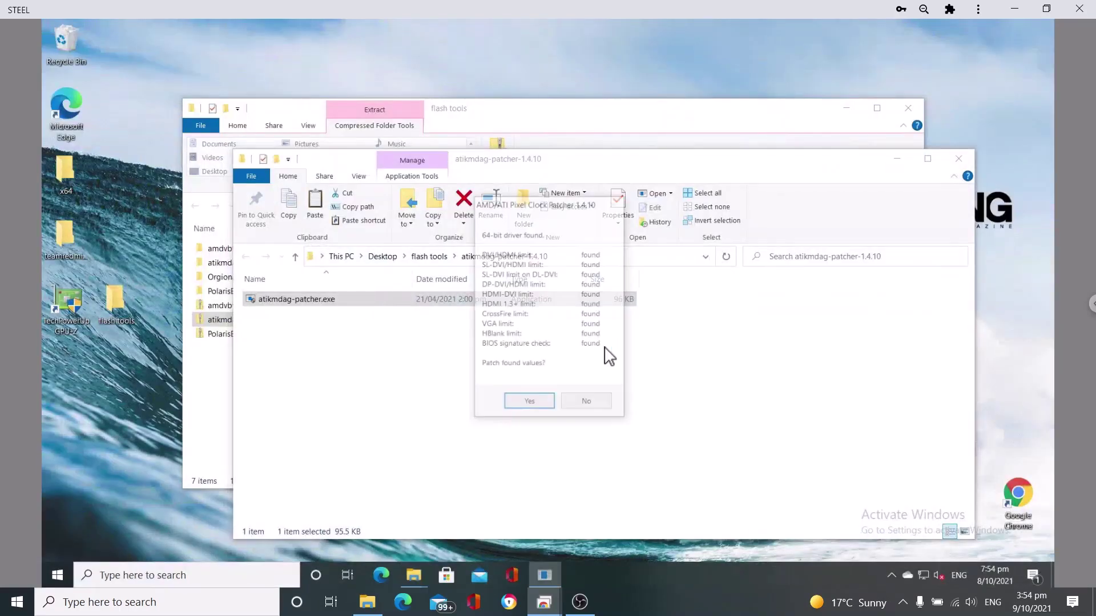
left_click(573, 395)
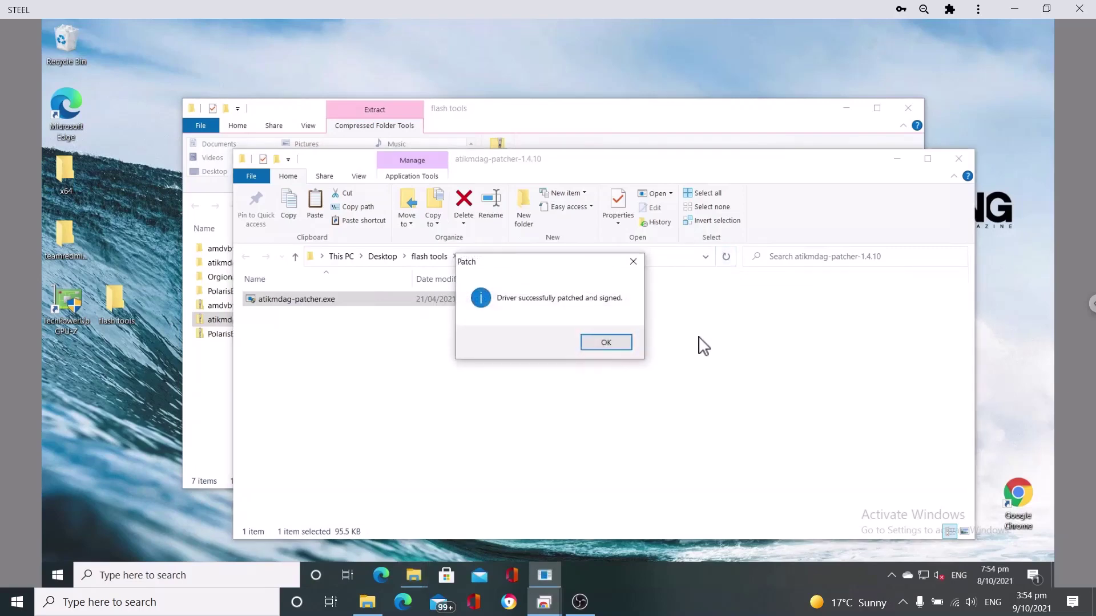
left_click(607, 343)
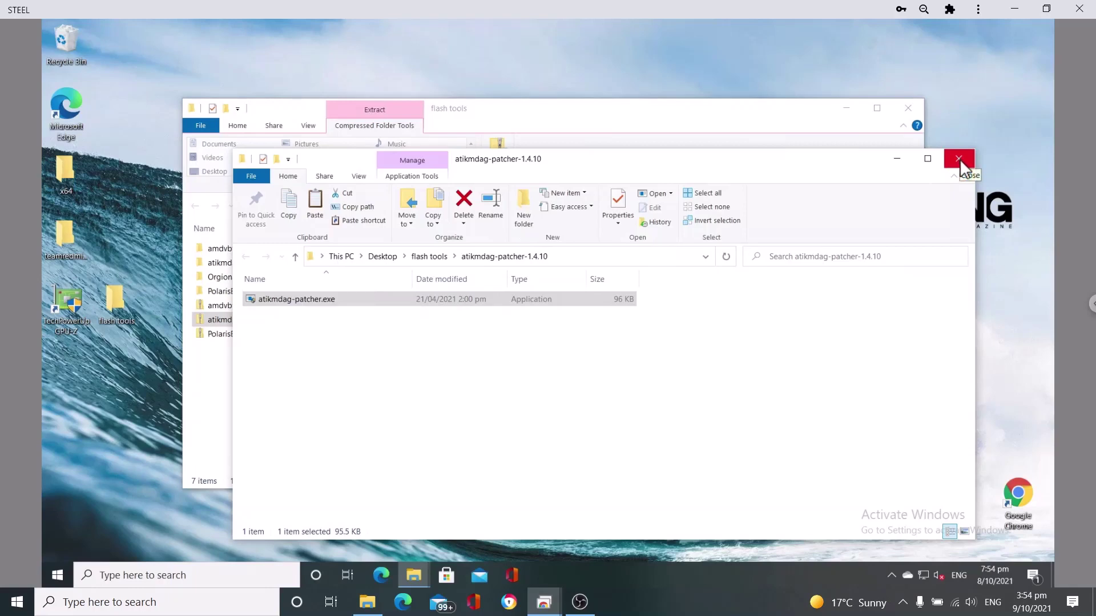
left_click(959, 159)
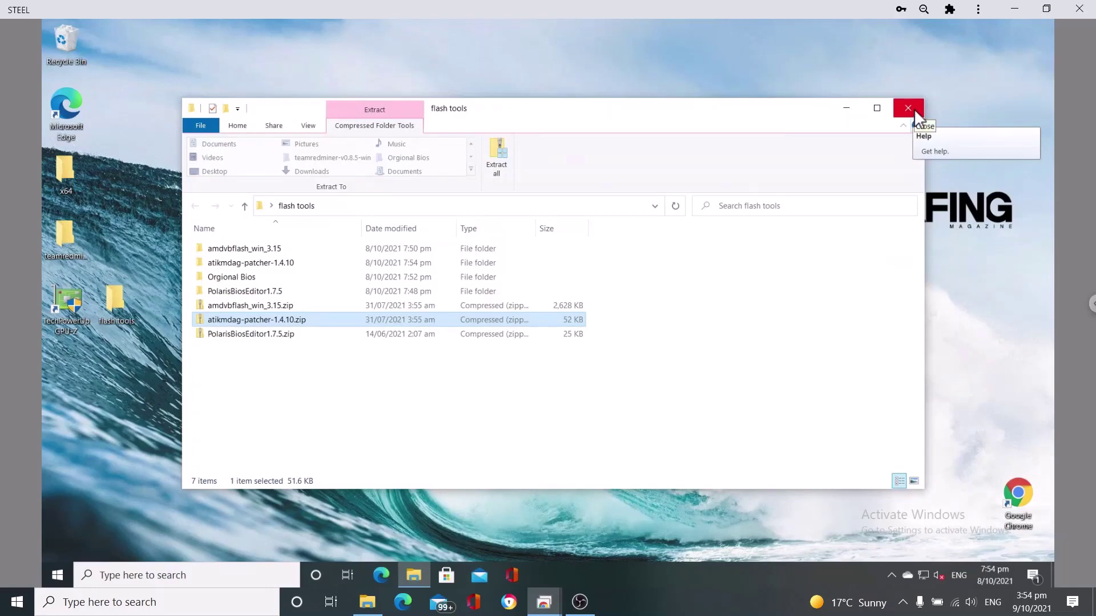
left_click(918, 120)
Step: Restart the computer from the Start menu's Power options
left_click(66, 578)
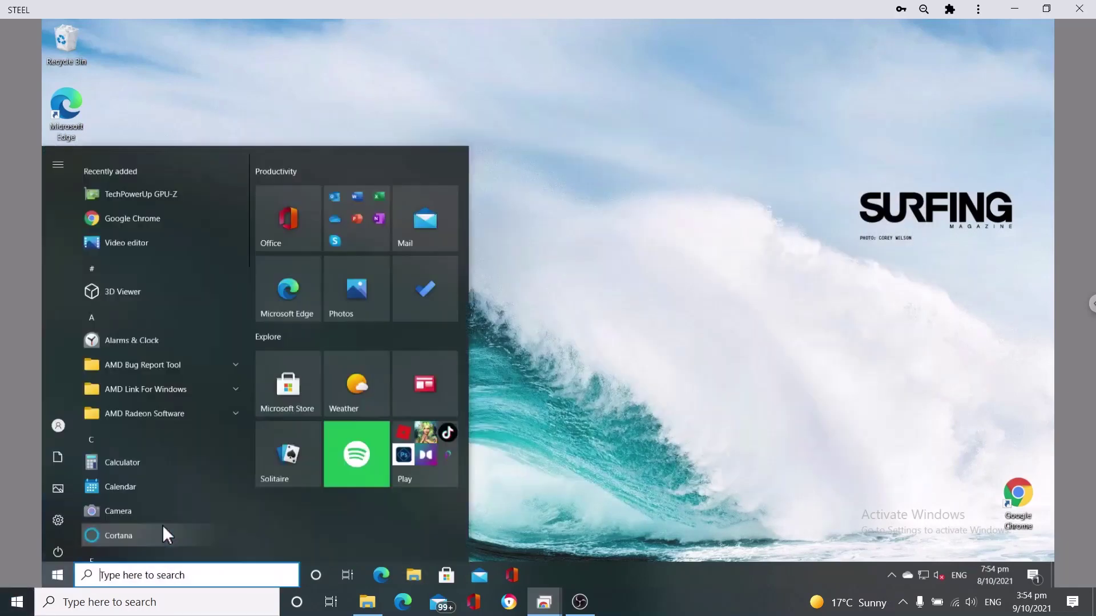
mouse_move(57, 546)
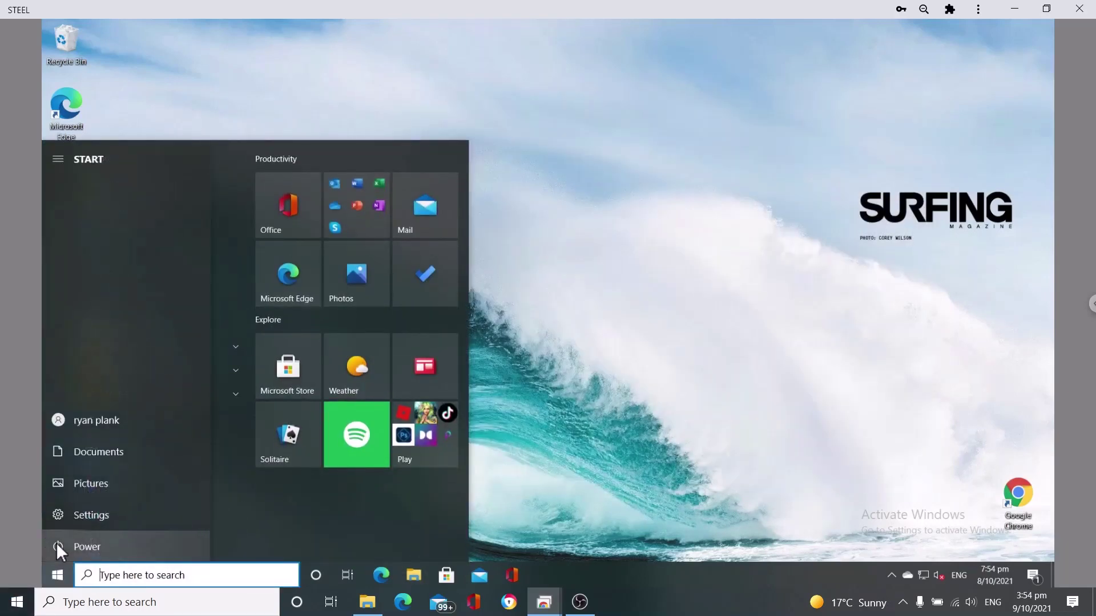
left_click(95, 545)
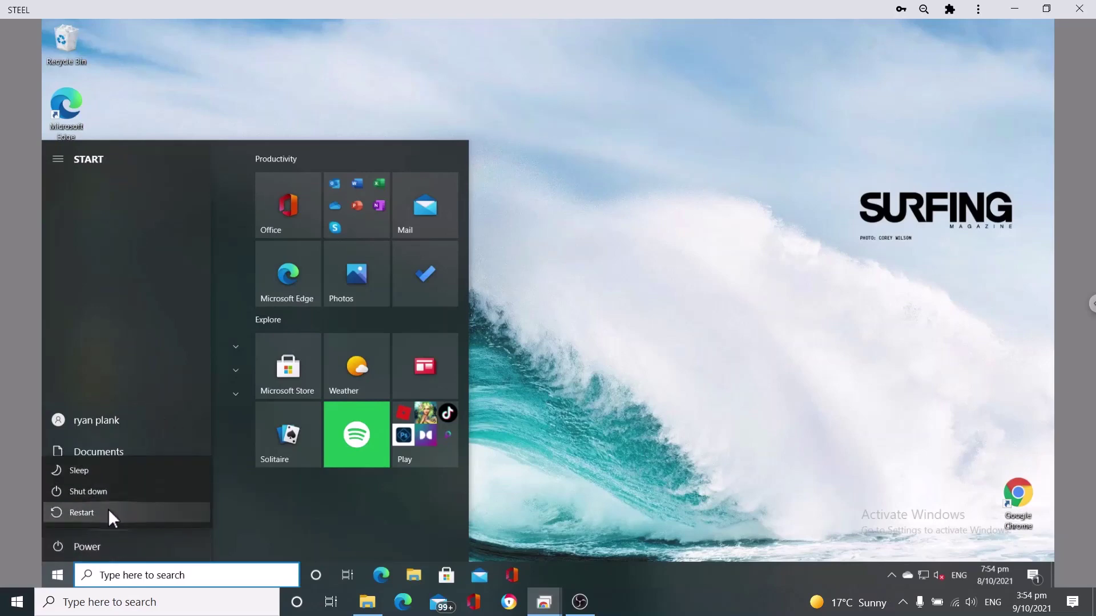
key("Escape")
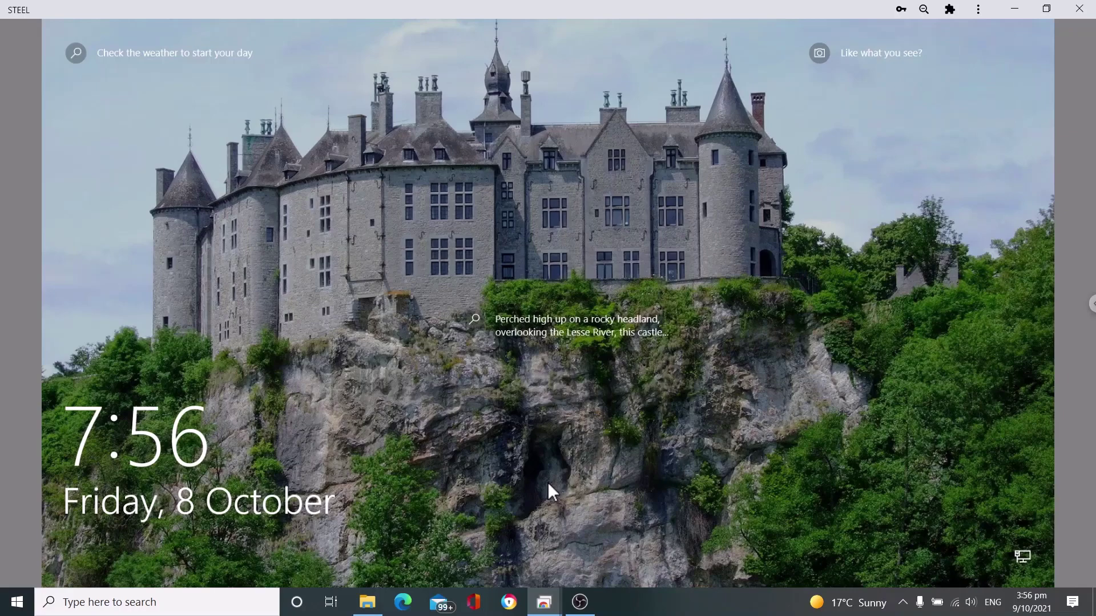
Step: Dismiss the lock screen and enter the account PIN to sign in
left_click(546, 368)
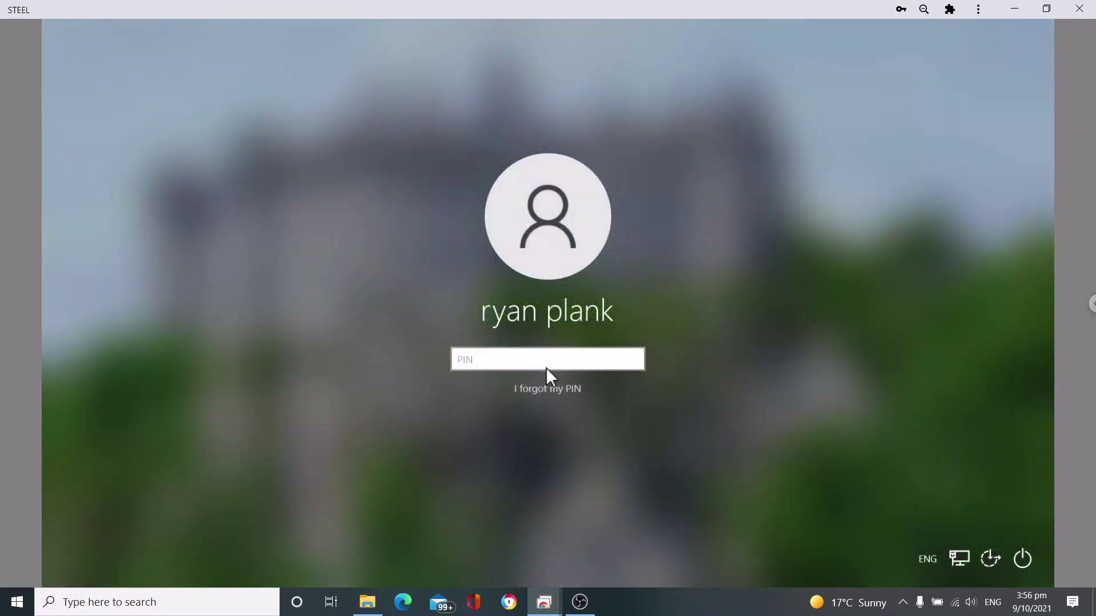
type("****")
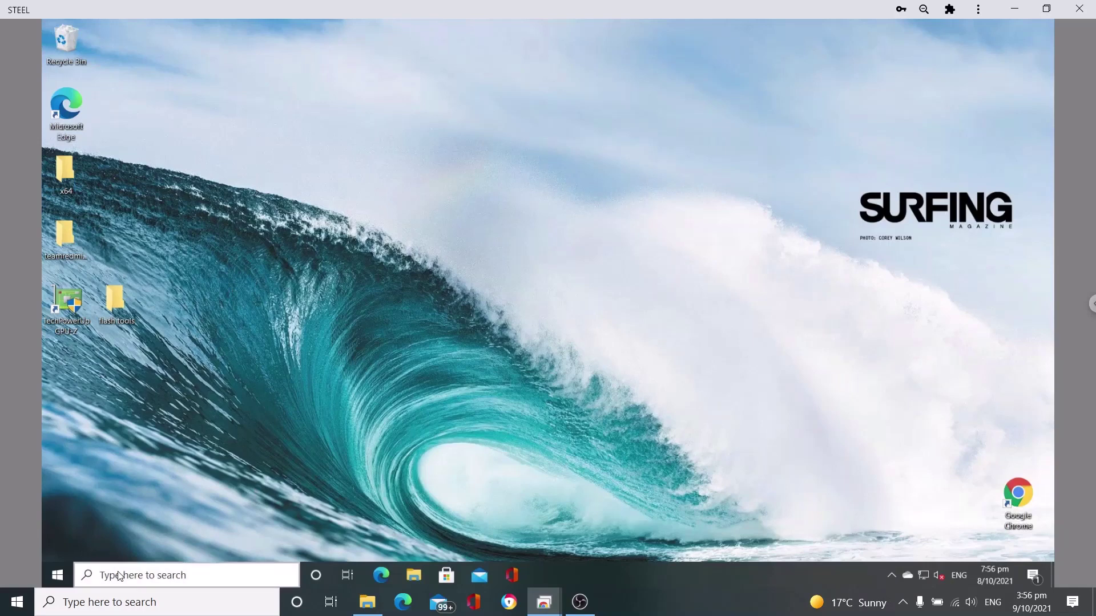
Step: Open Device Manager via search, review the RX 6800, RX 480 and Vega 8 adapters, then close it
left_click(142, 571)
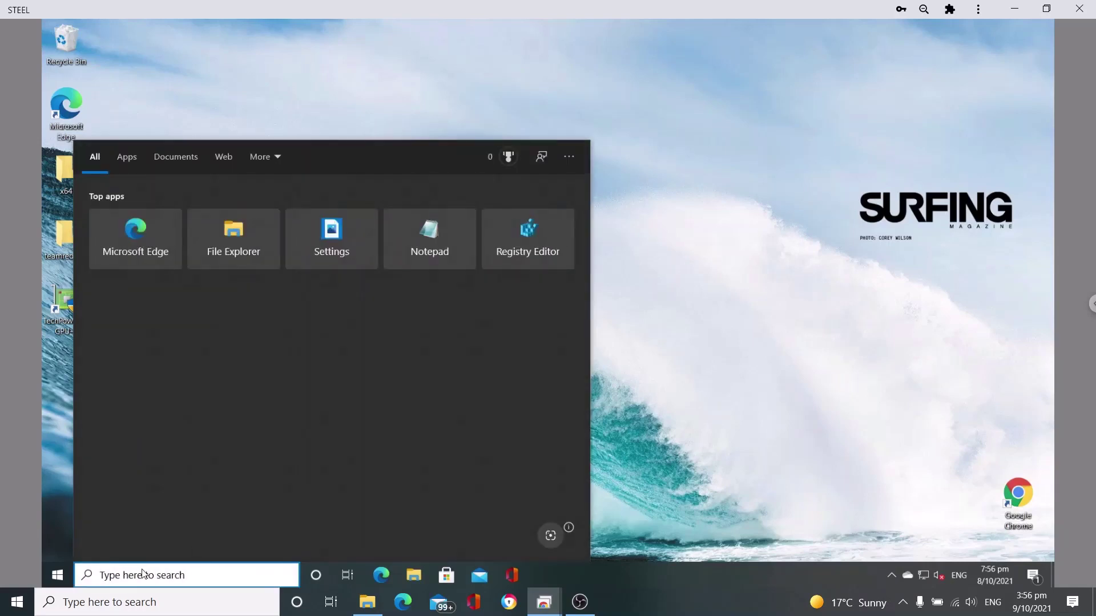
type("devi")
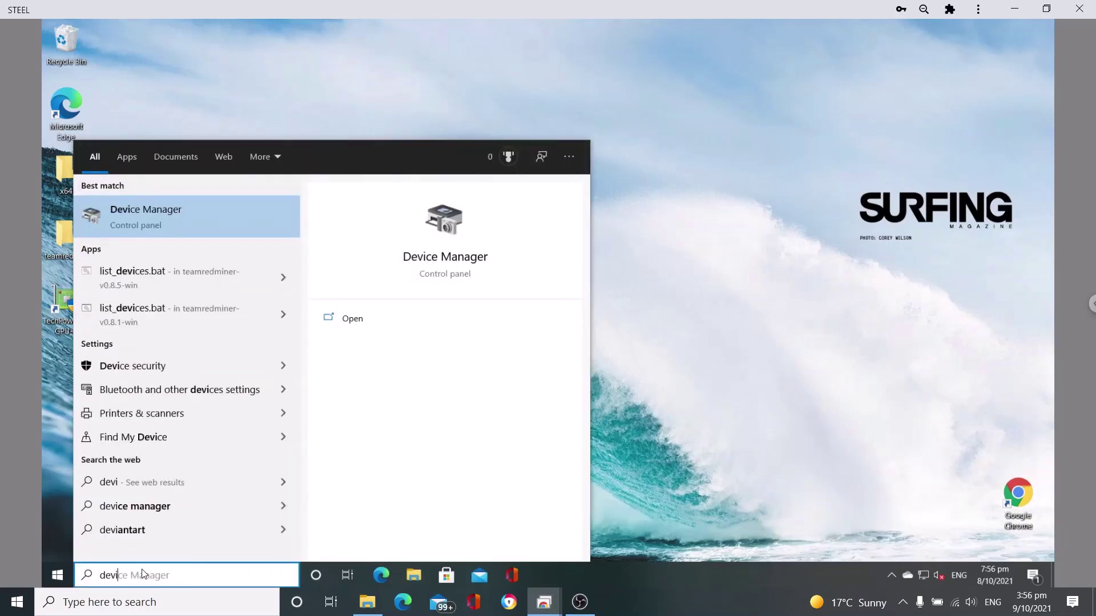
type("ce m")
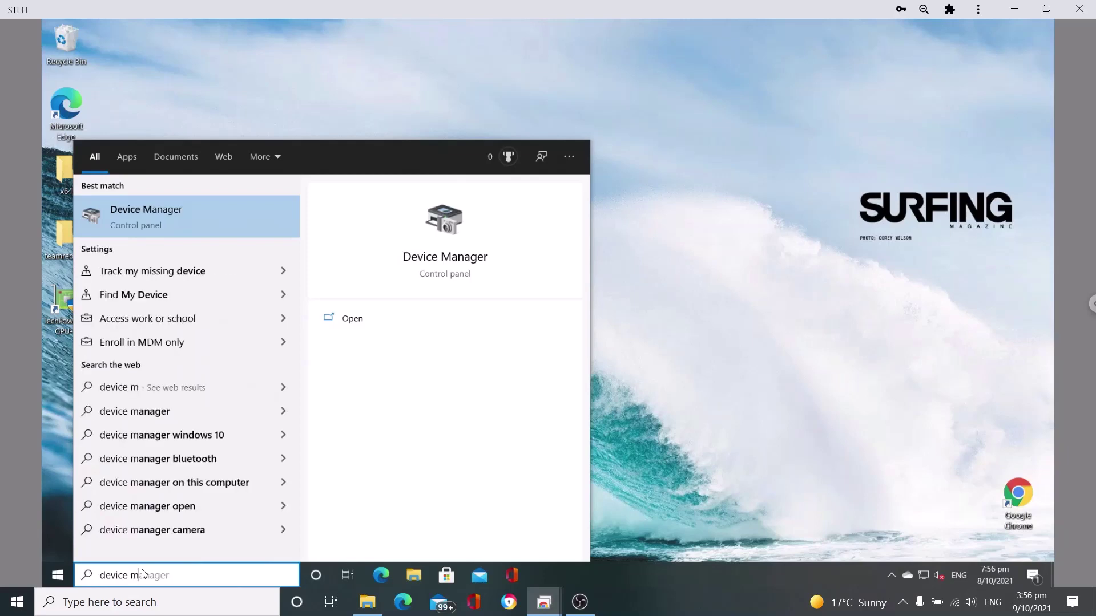
left_click(200, 220)
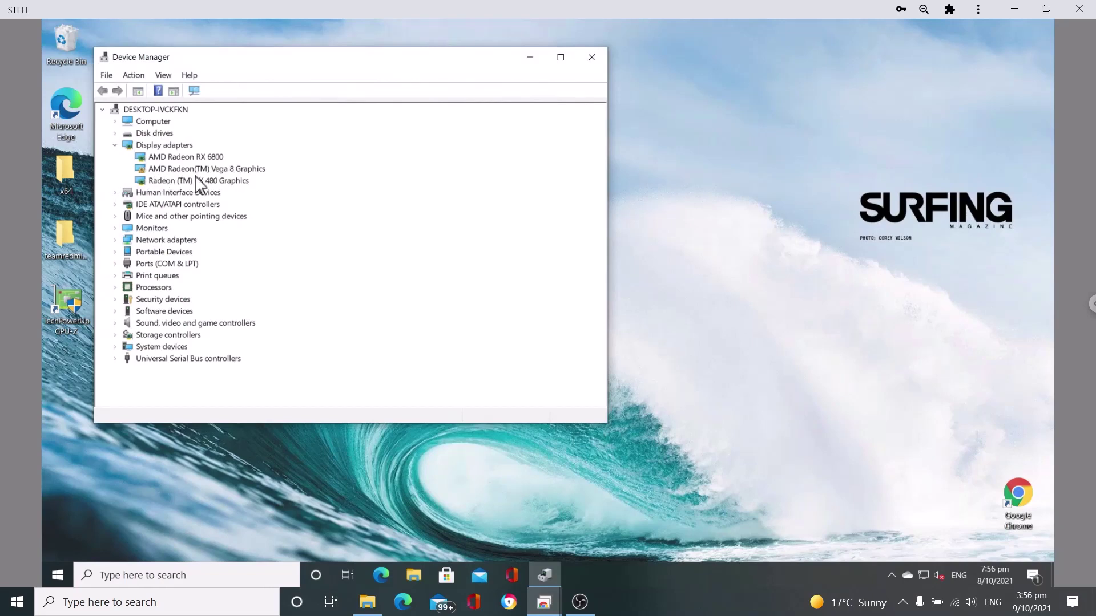
left_click(212, 159)
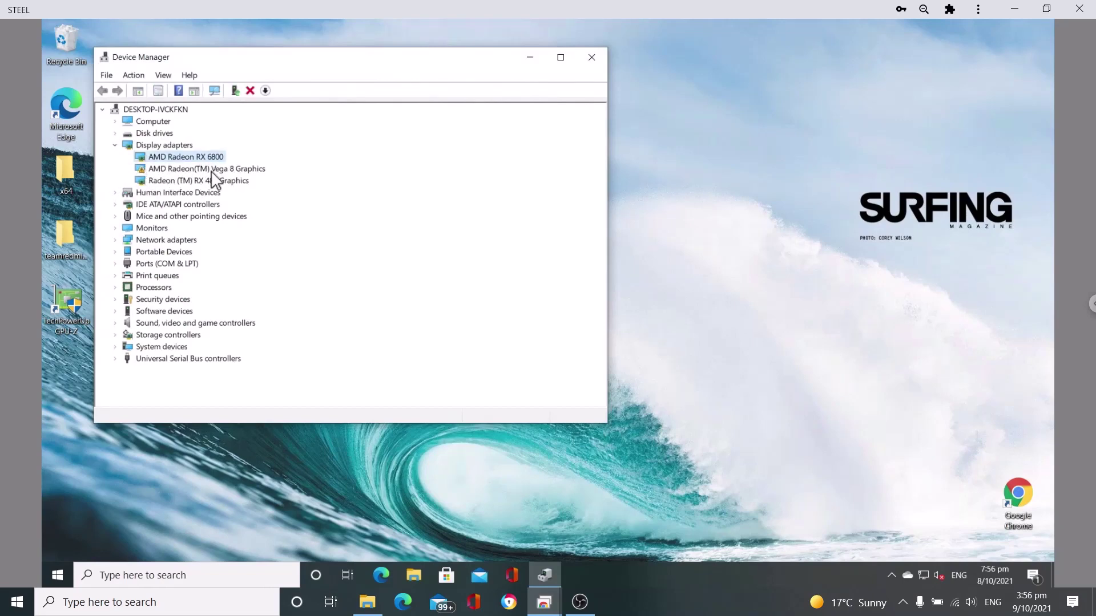
left_click(178, 180)
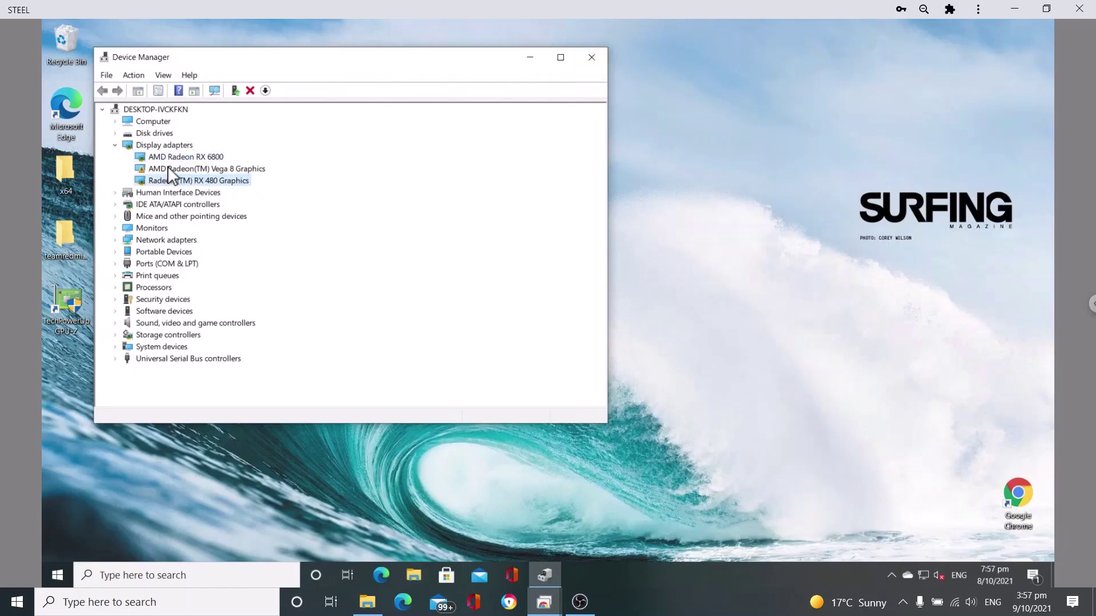
left_click(251, 169)
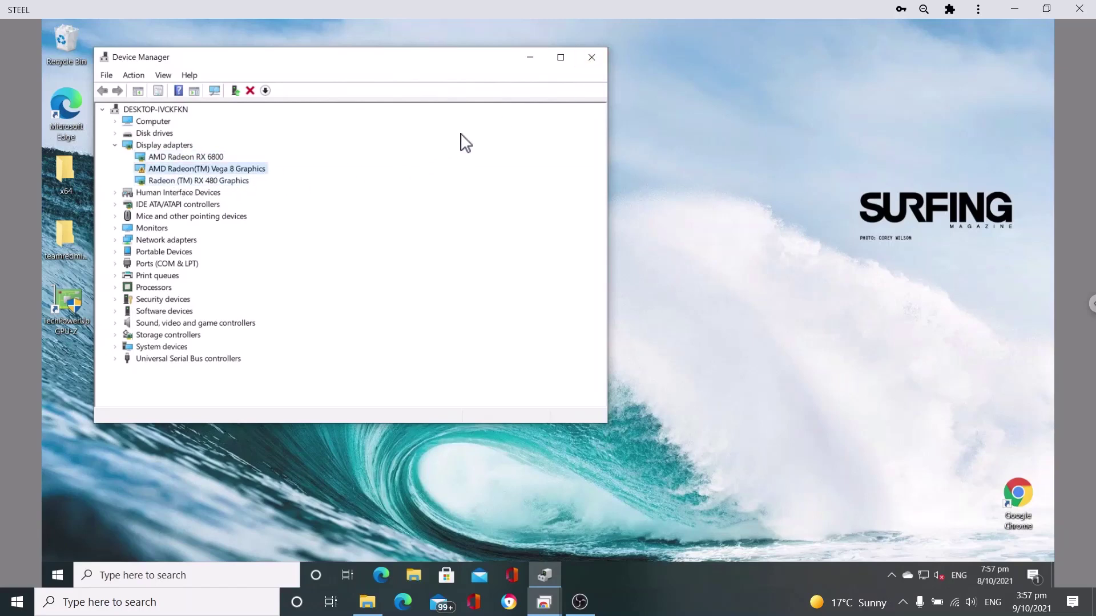
left_click(602, 57)
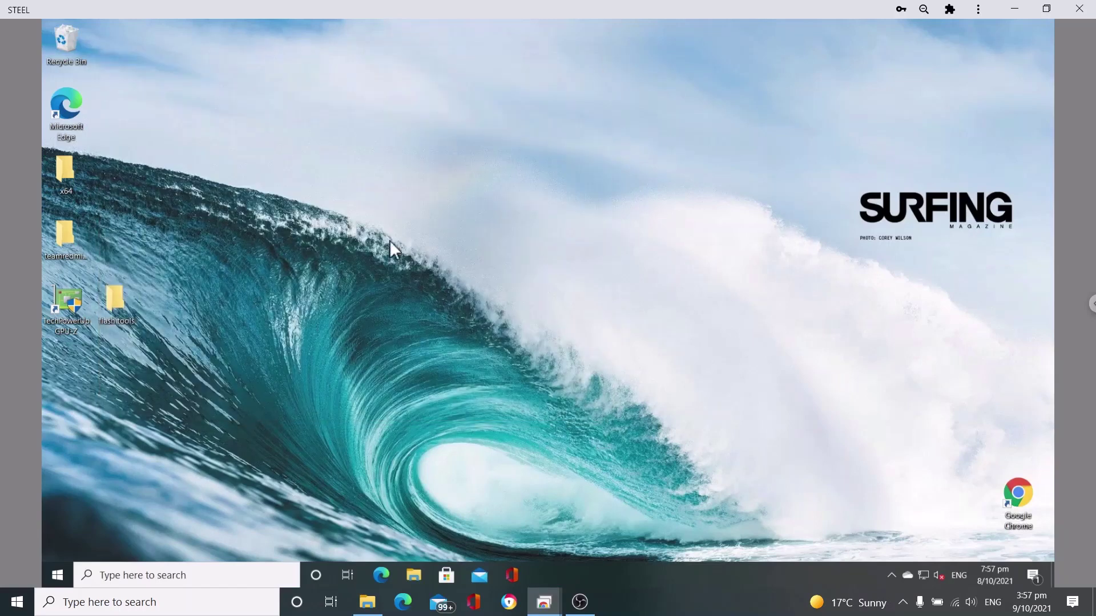
Step: Launch AMD Radeon Software from the desktop menu to its GPU tuning page, then minimize it
right_click(453, 221)
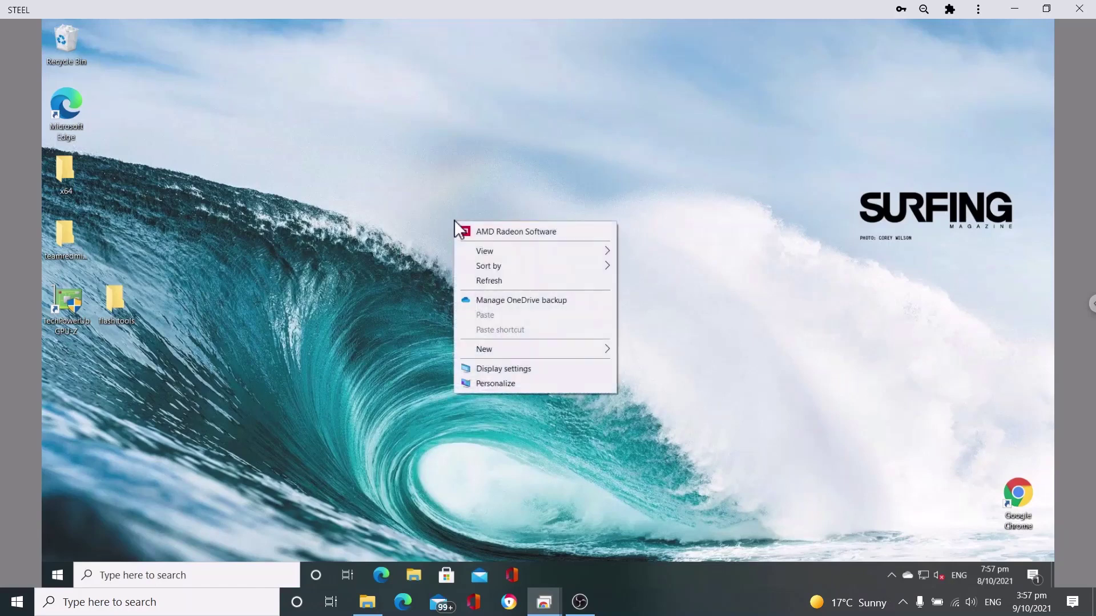
left_click(520, 233)
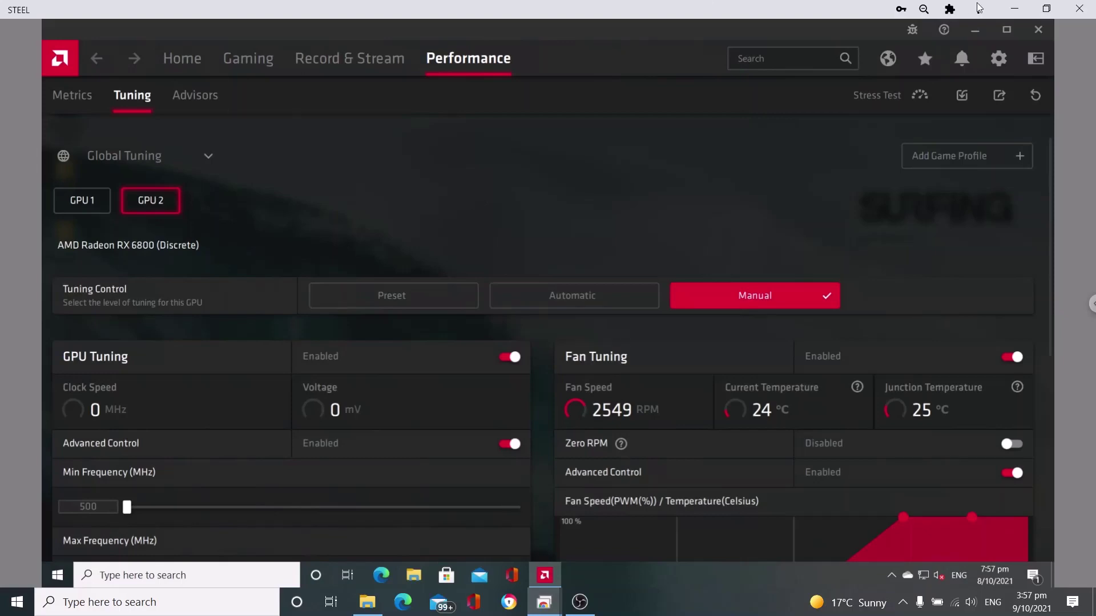
left_click(975, 29)
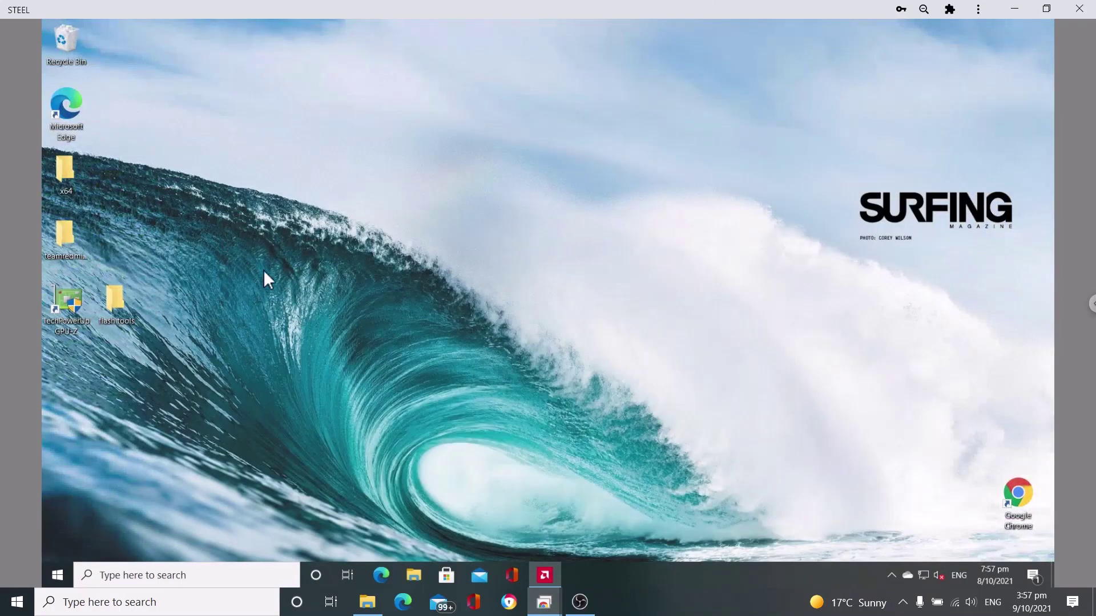
Step: Browse flash tools into atikmdag-patcher-1.4.10 to find atikmdag-patcher.exe, then close the folder
double_click(118, 303)
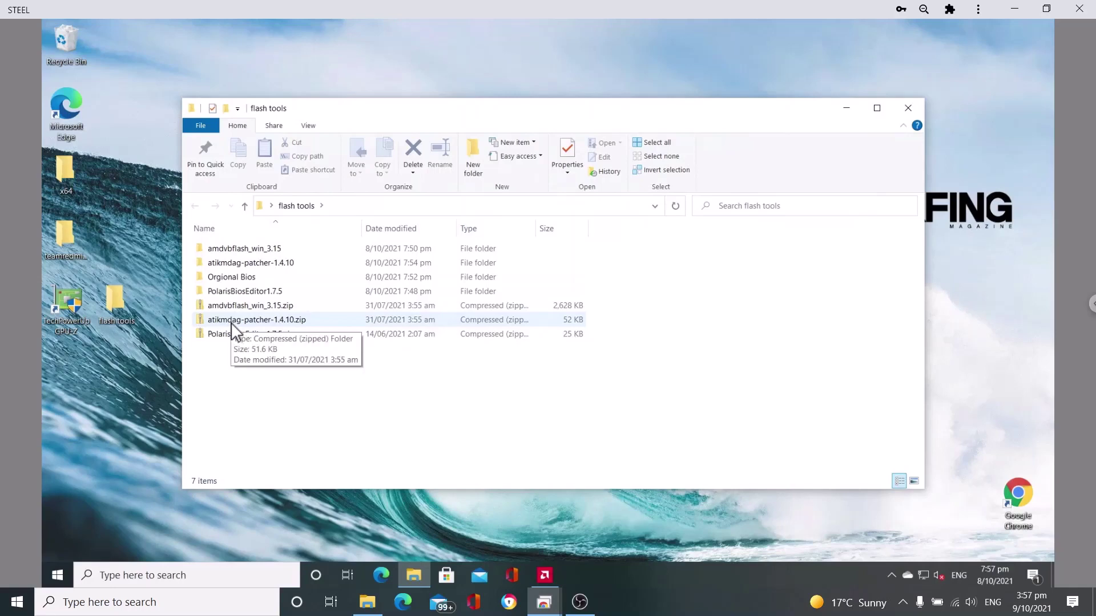
double_click(256, 263)
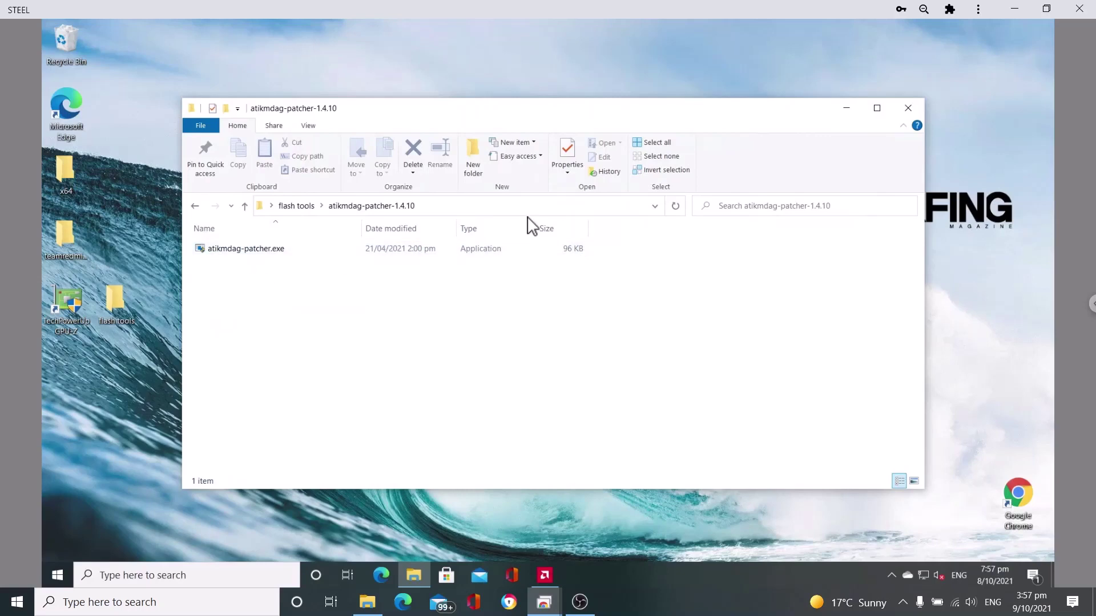
left_click(915, 106)
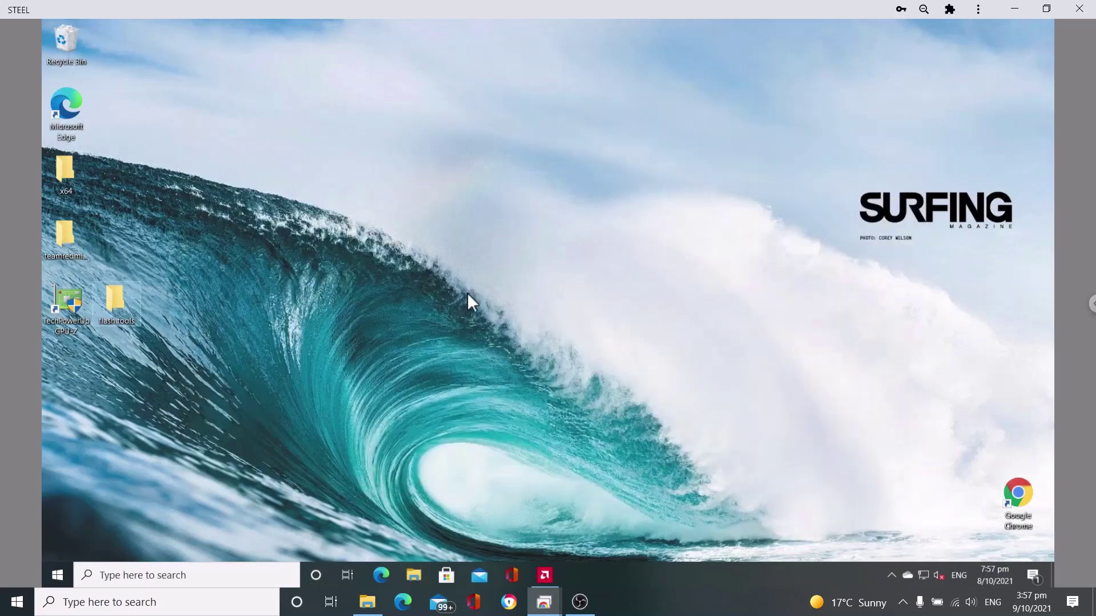
Step: Restore AMD Radeon Software and check, then cancel, the Wattman profile import
left_click(545, 575)
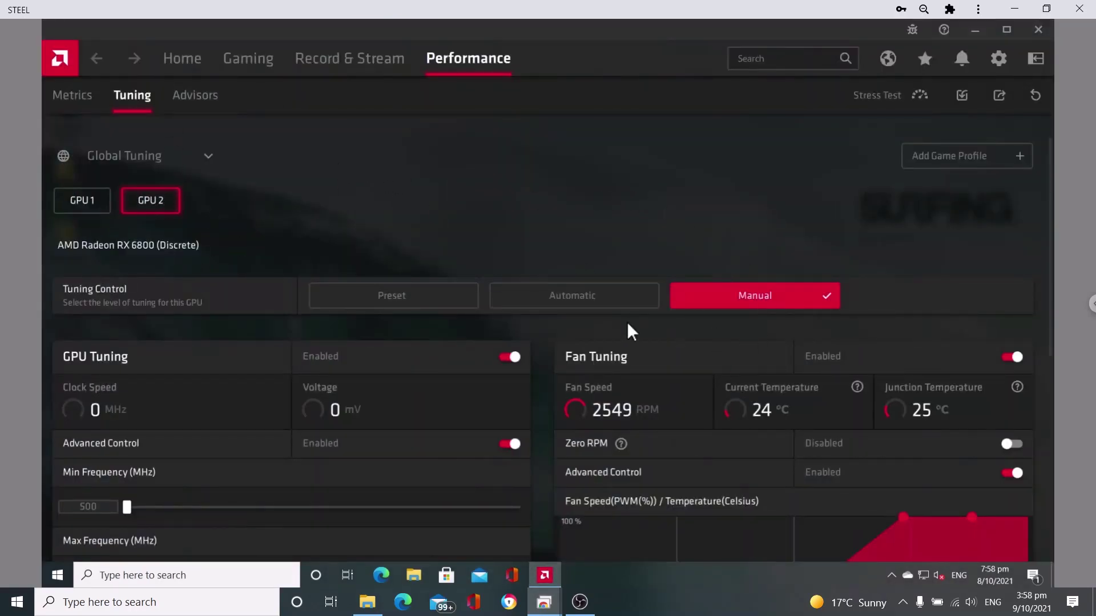
scroll(523, 303, "down", 5)
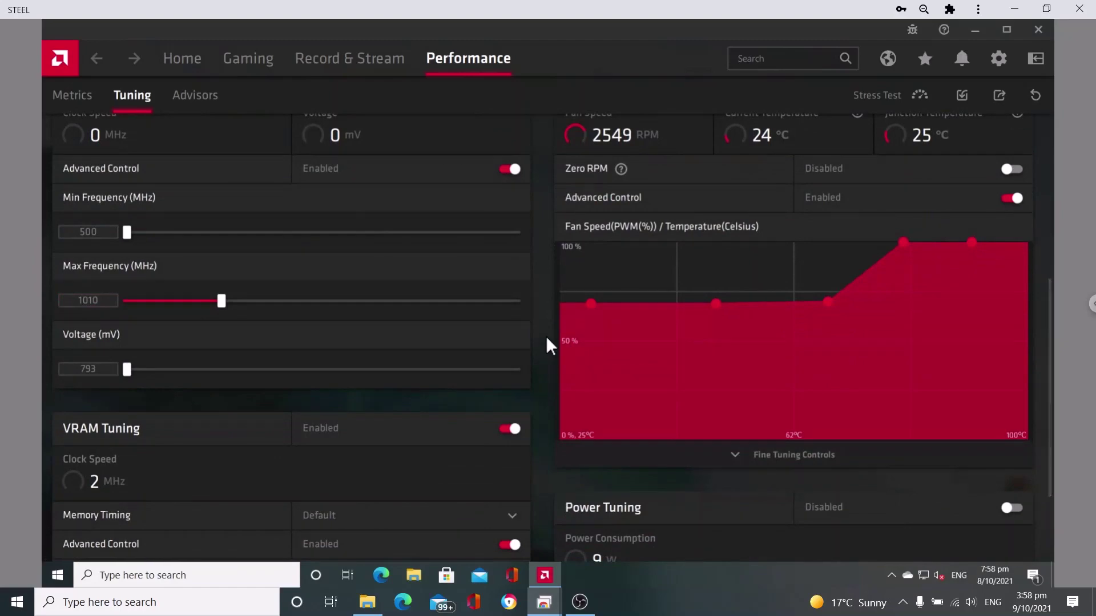
scroll(546, 335, "up", 5)
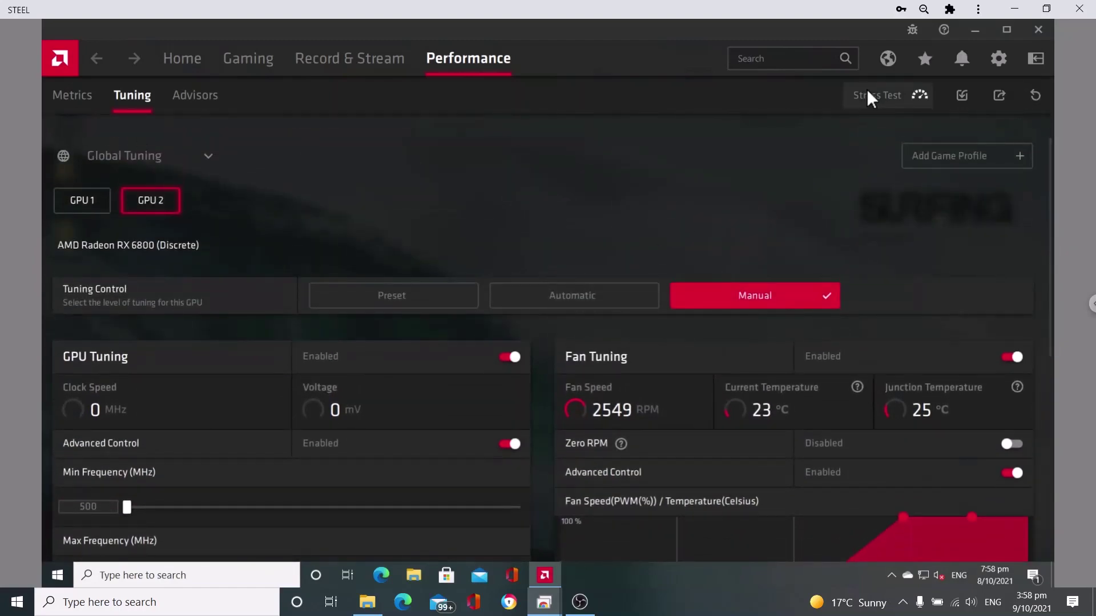
left_click(960, 97)
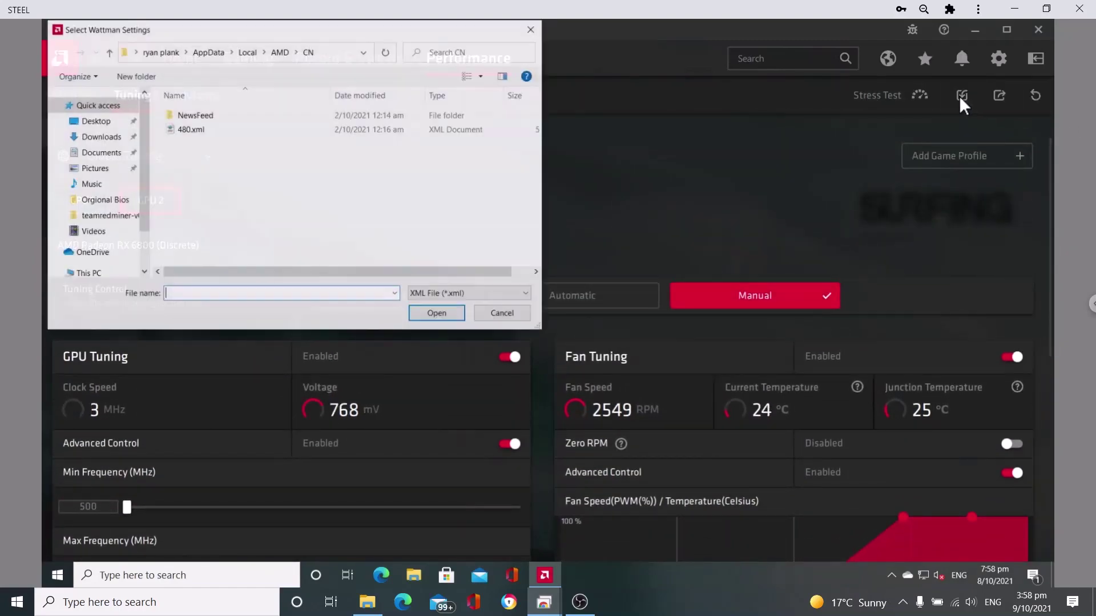
left_click(499, 311)
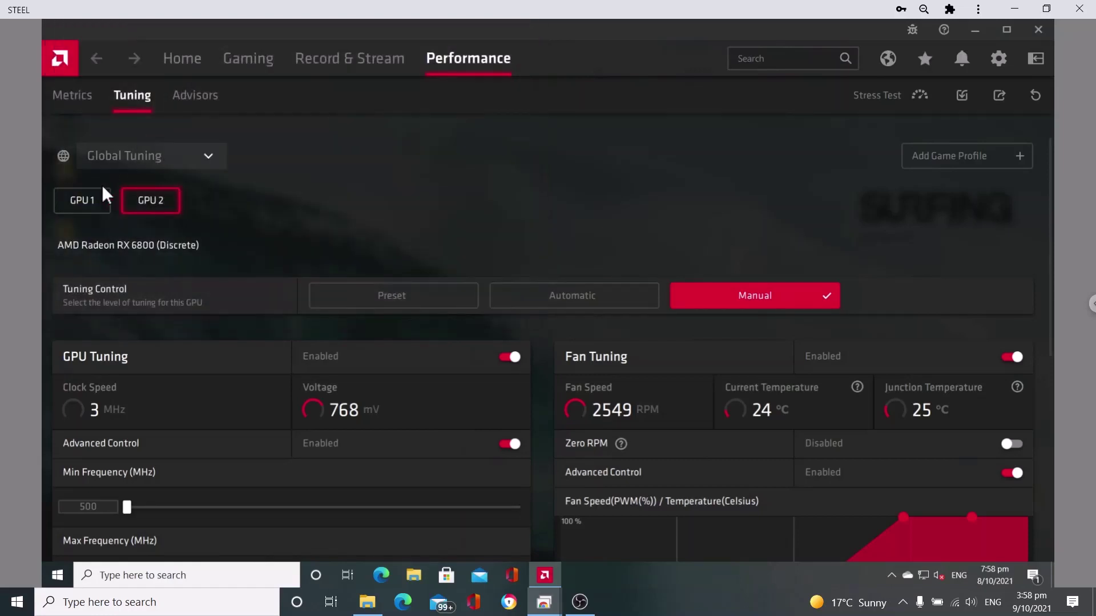
Step: Review GPU 1's (RX 480) tuning and frequency states, then close Radeon Software
left_click(94, 199)
scroll(558, 166, "down", 7)
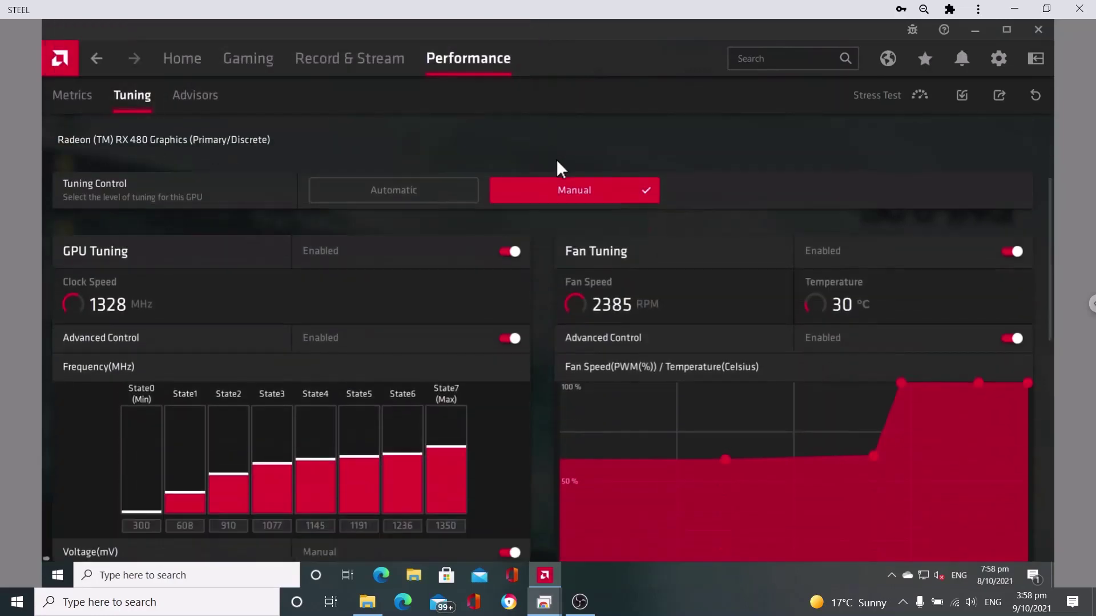
scroll(542, 416, "down", 6)
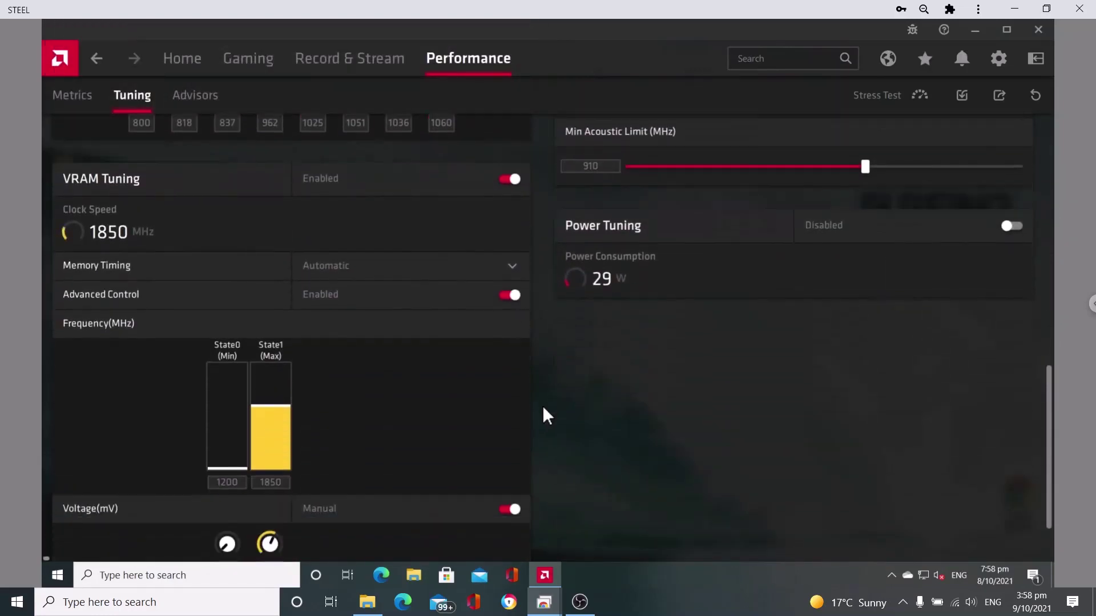
scroll(1049, 132, "up", 9)
scroll(1052, 122, "up", 5)
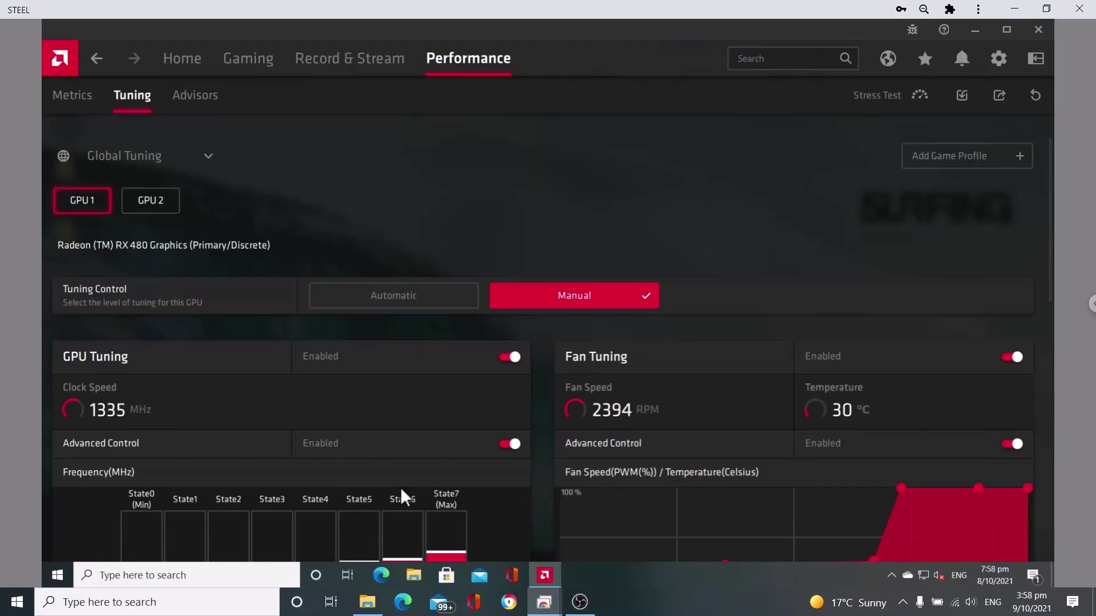
left_click(1039, 27)
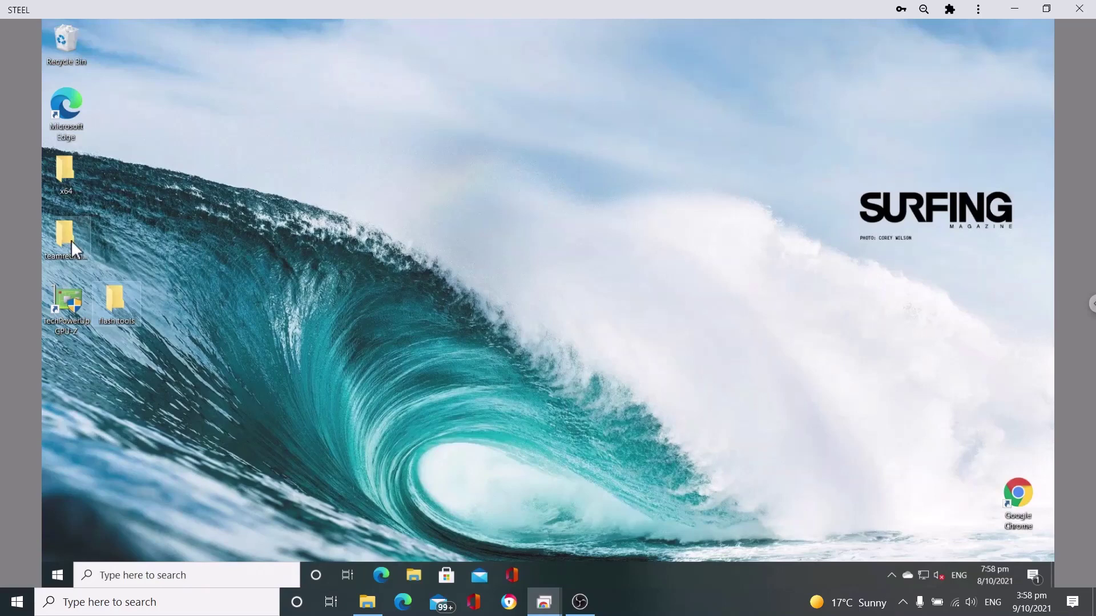
Step: Merge windows_tdr_fix.reg from teamredminer-v0.8.5-win into the registry, accepting every confirmation
double_click(71, 241)
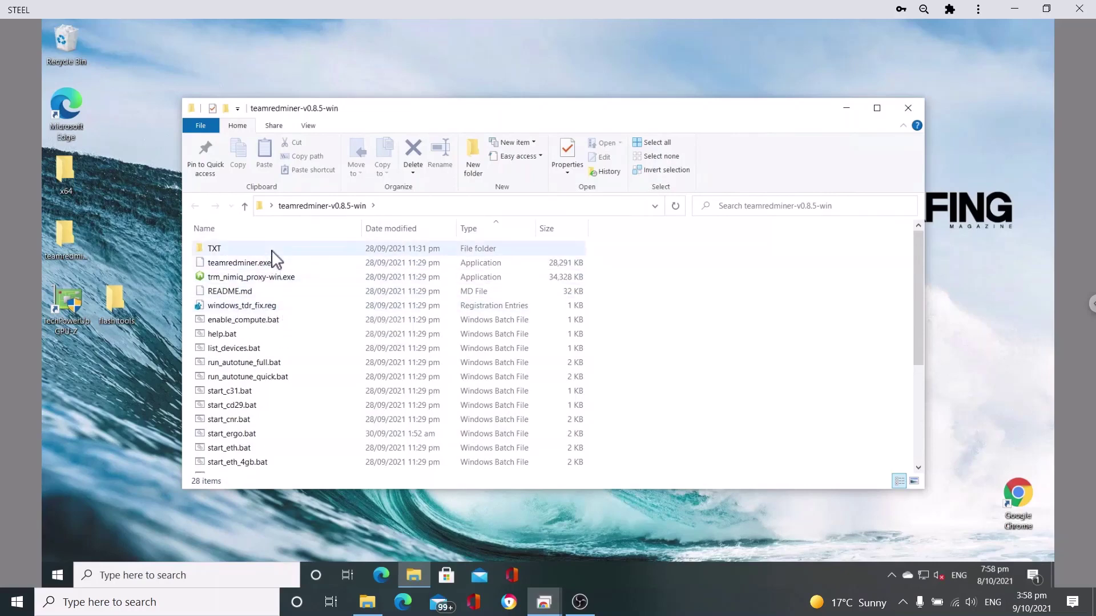
double_click(281, 308)
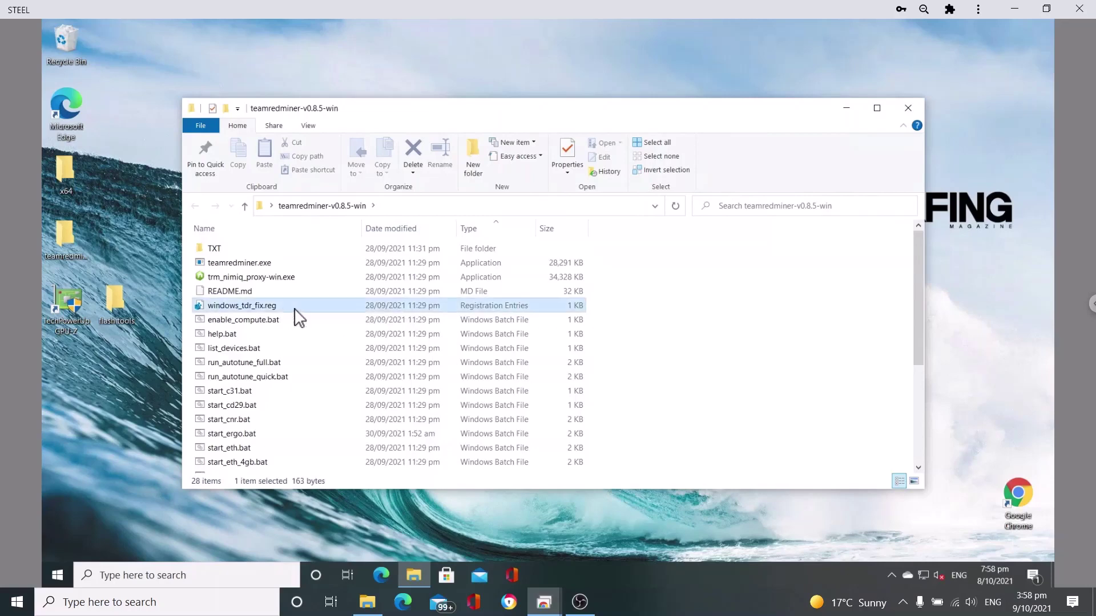
left_click(585, 312)
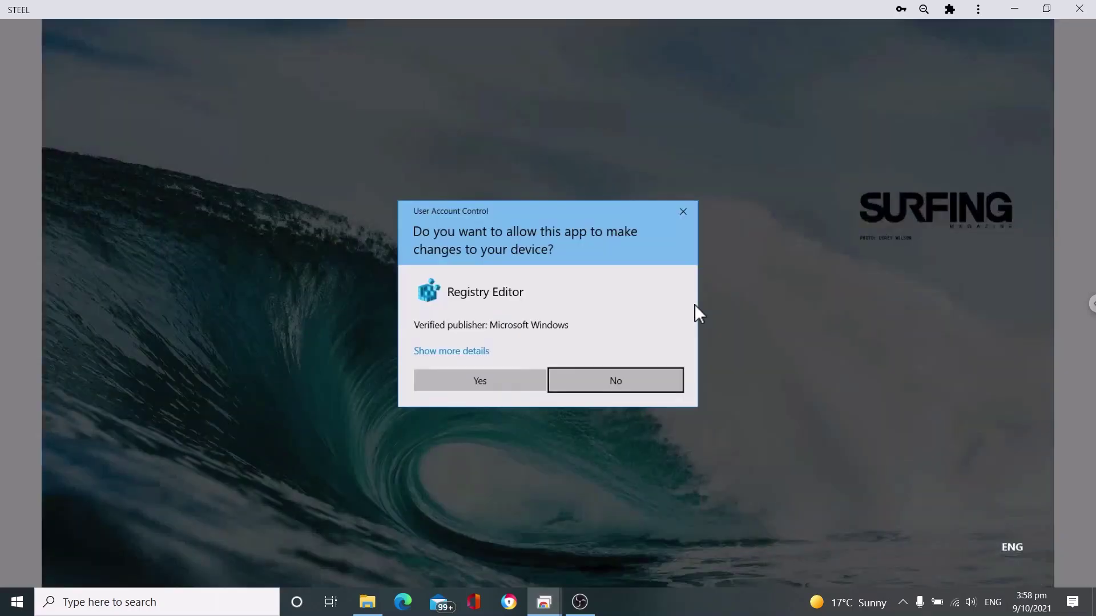
left_click(485, 387)
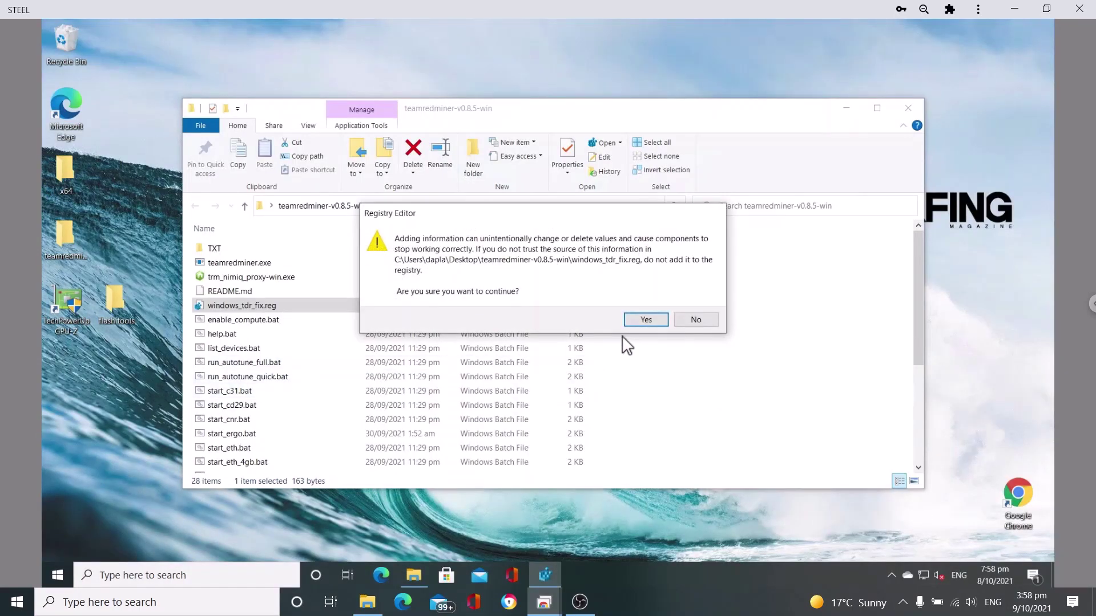
left_click(645, 322)
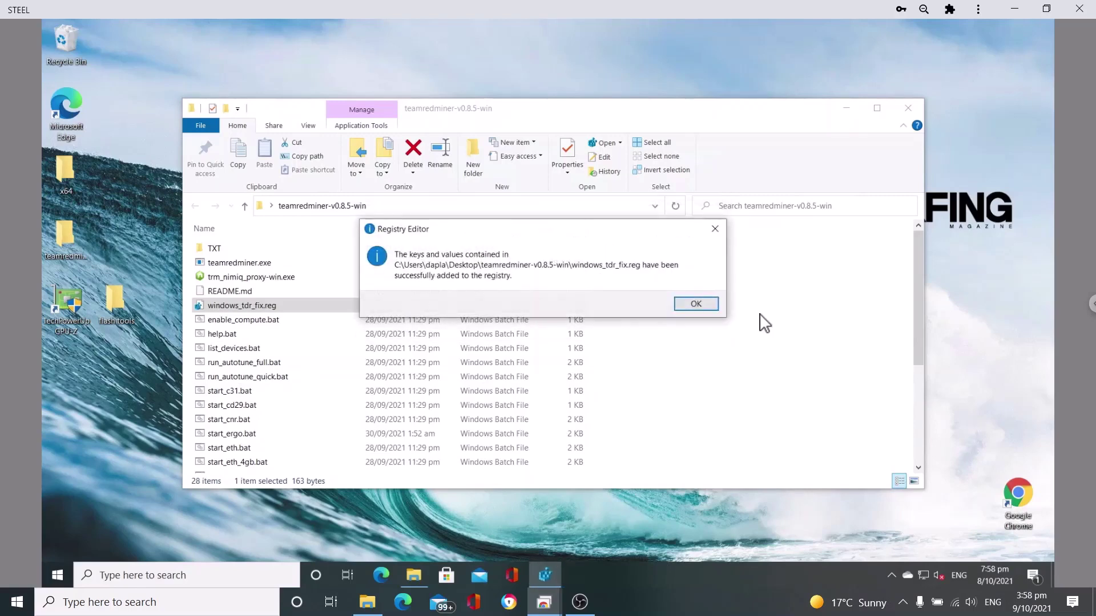
left_click(696, 304)
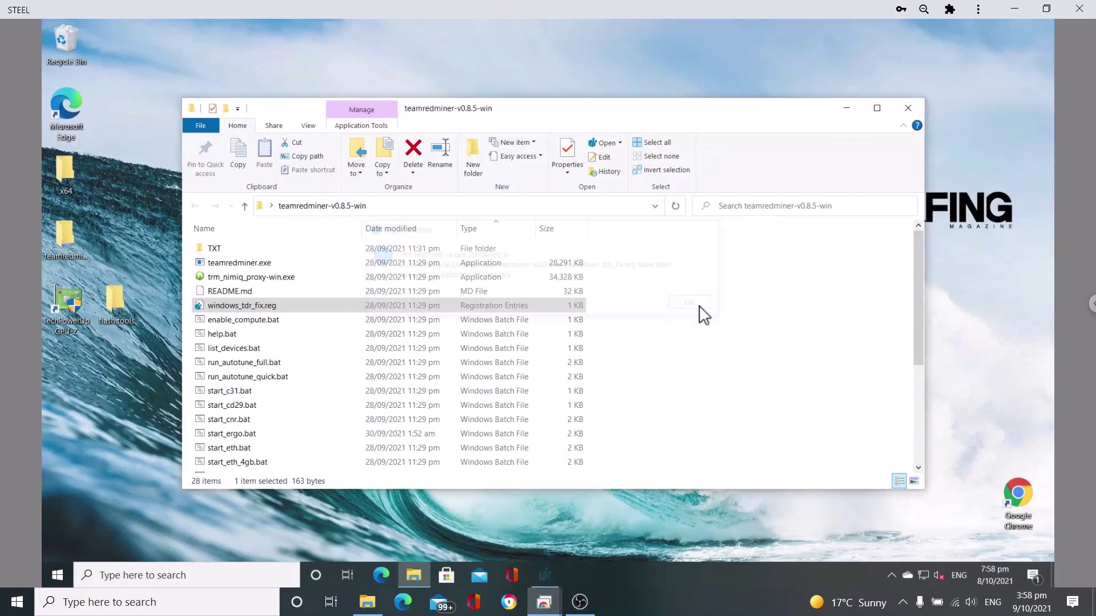
Step: Find and run enable_compute.bat in the teamredminer-v0.8.5-win folder
scroll(337, 345, "down", 1)
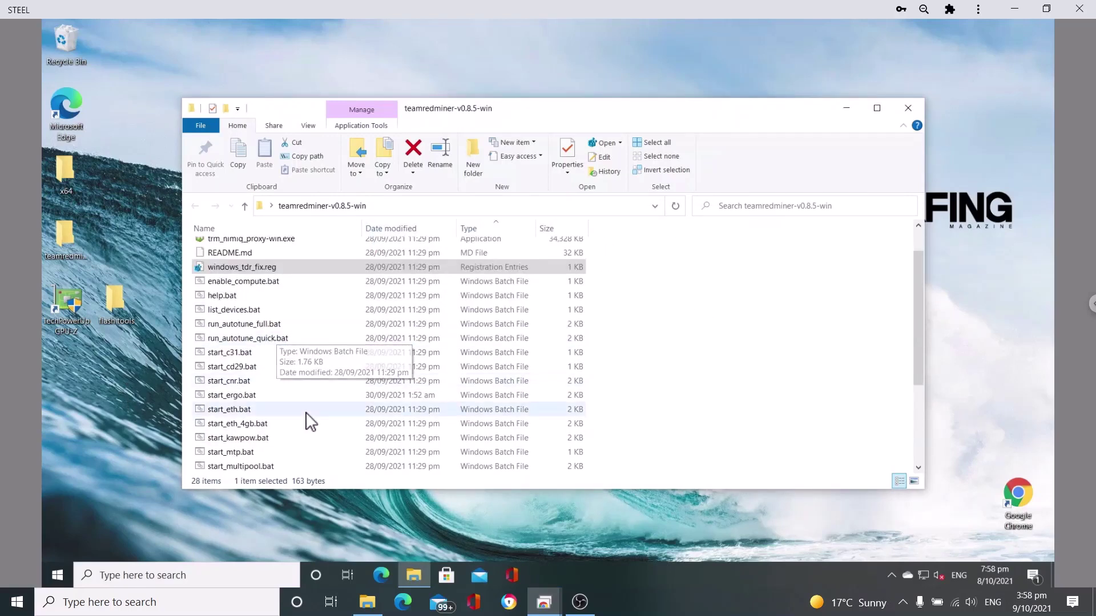
scroll(308, 421, "down", 2)
scroll(291, 365, "down", 2)
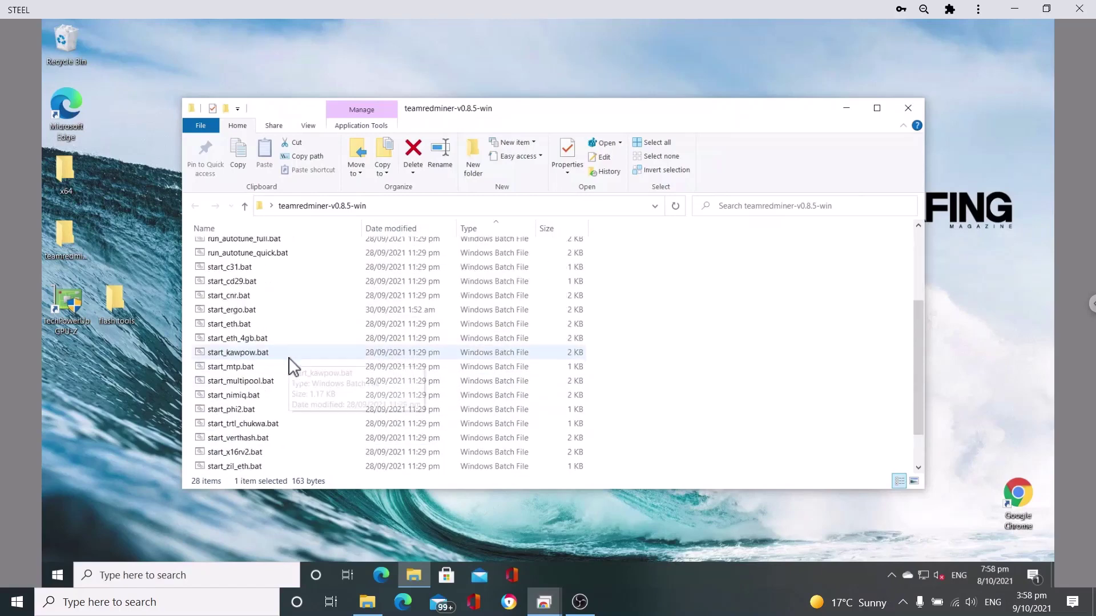
scroll(277, 425, "up", 5)
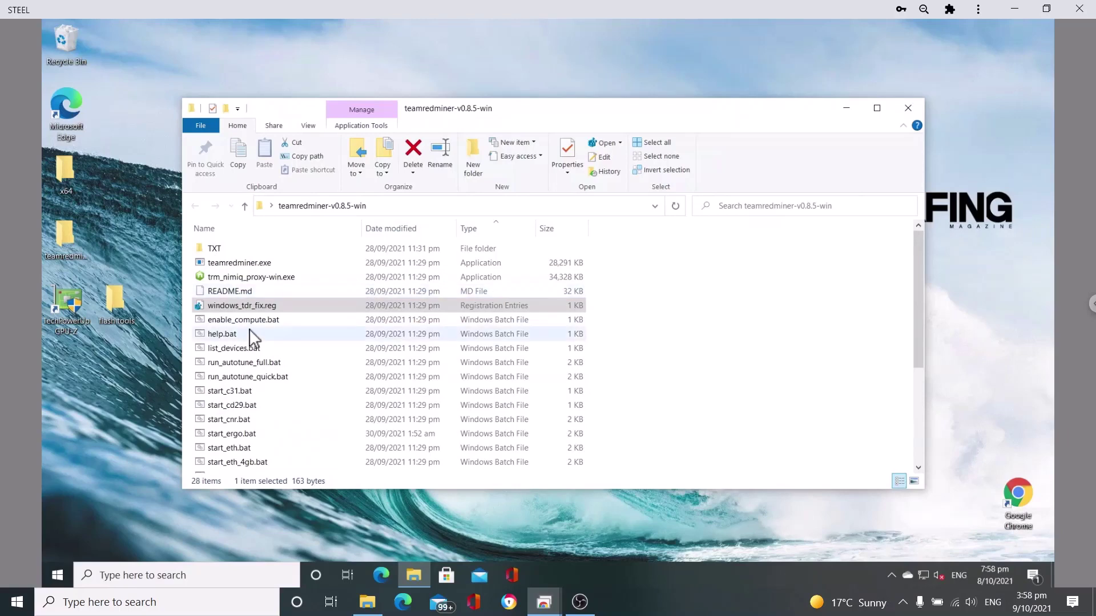
double_click(228, 319)
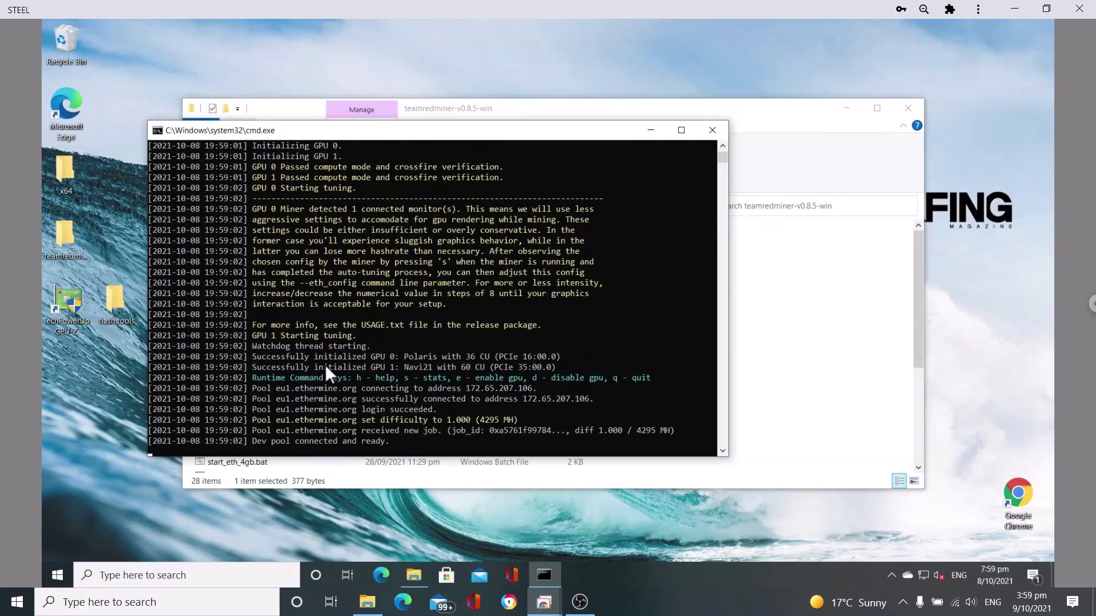
Step: Close the finished enable_compute command window, back to the teamredminer folder's batch files
left_click(712, 130)
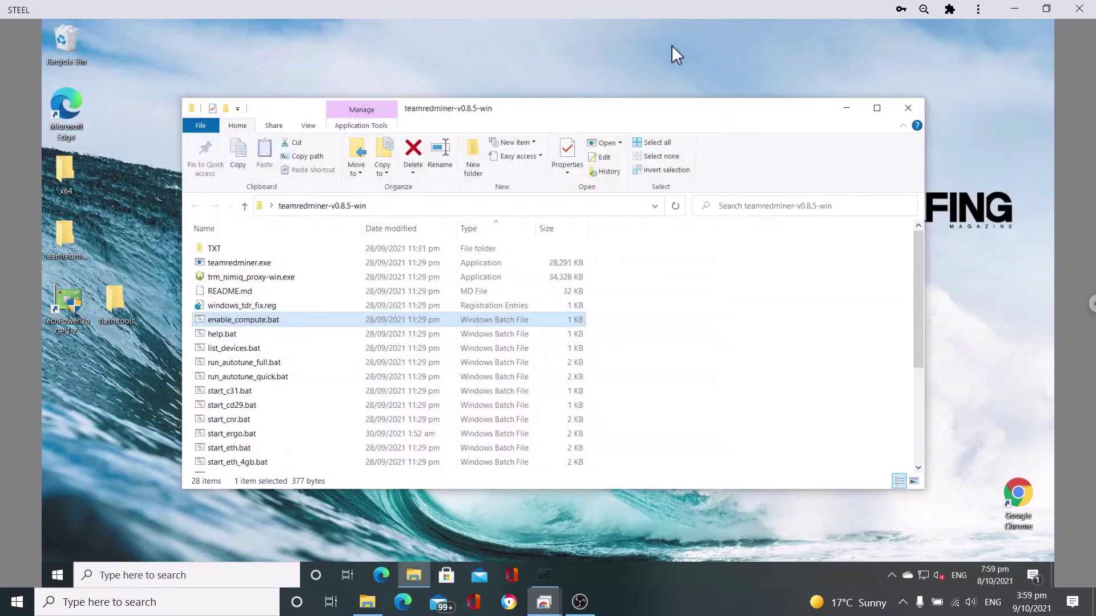
scroll(296, 350, "down", 2)
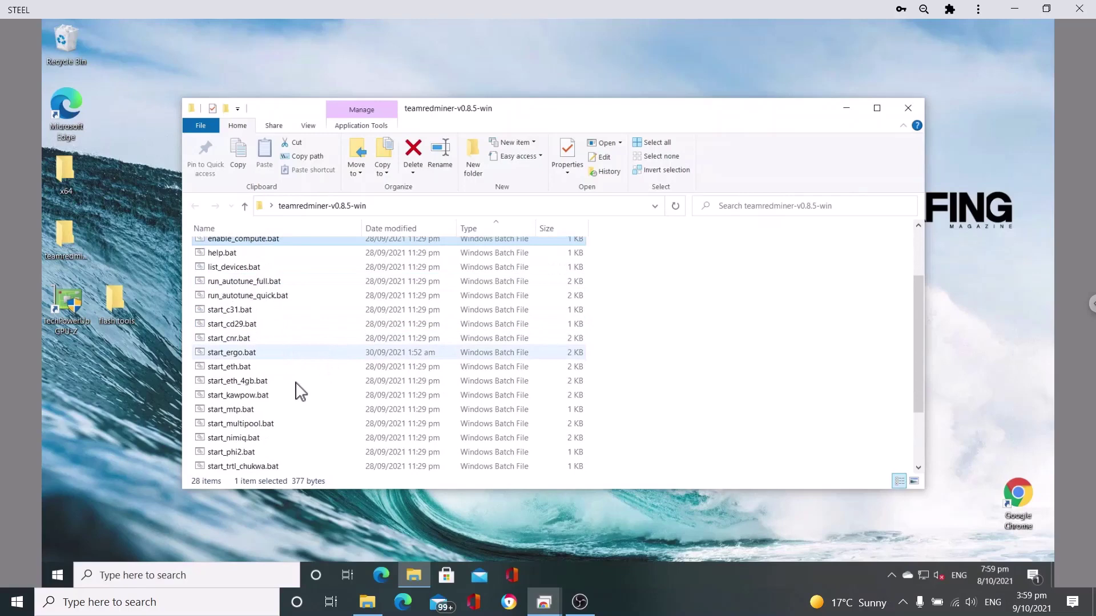
Step: Start Ergo mining with start_ergo.bat and close the teamredminer folder window
double_click(253, 354)
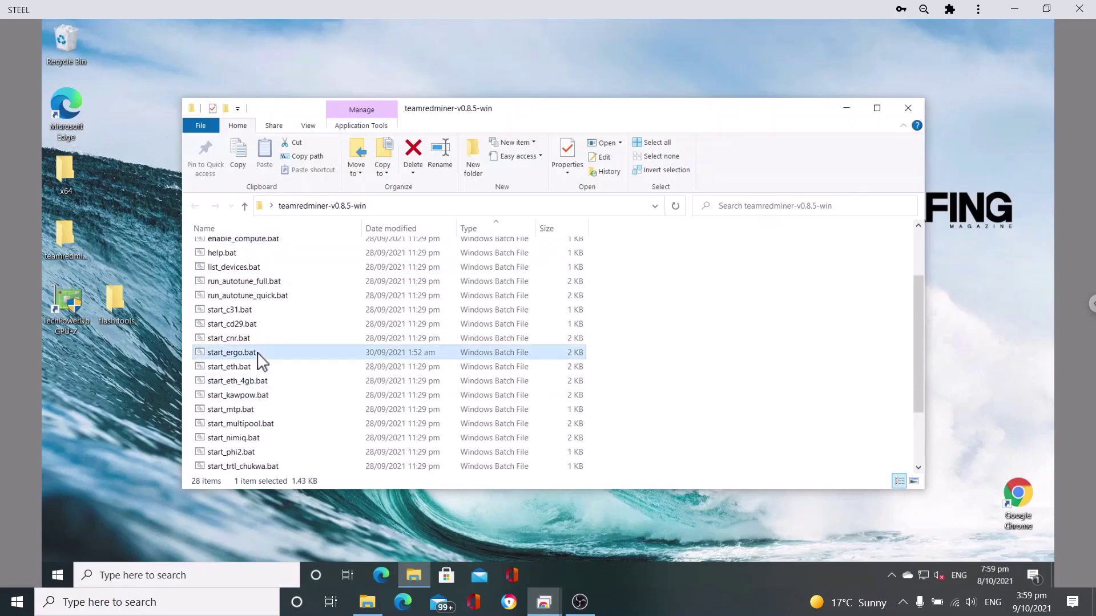
left_click(907, 108)
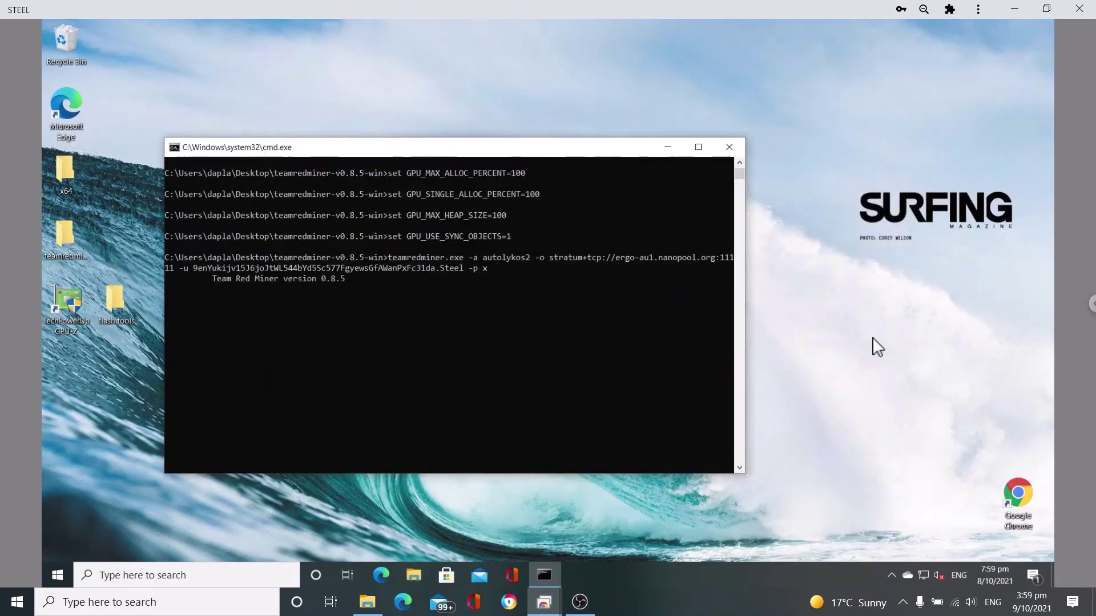